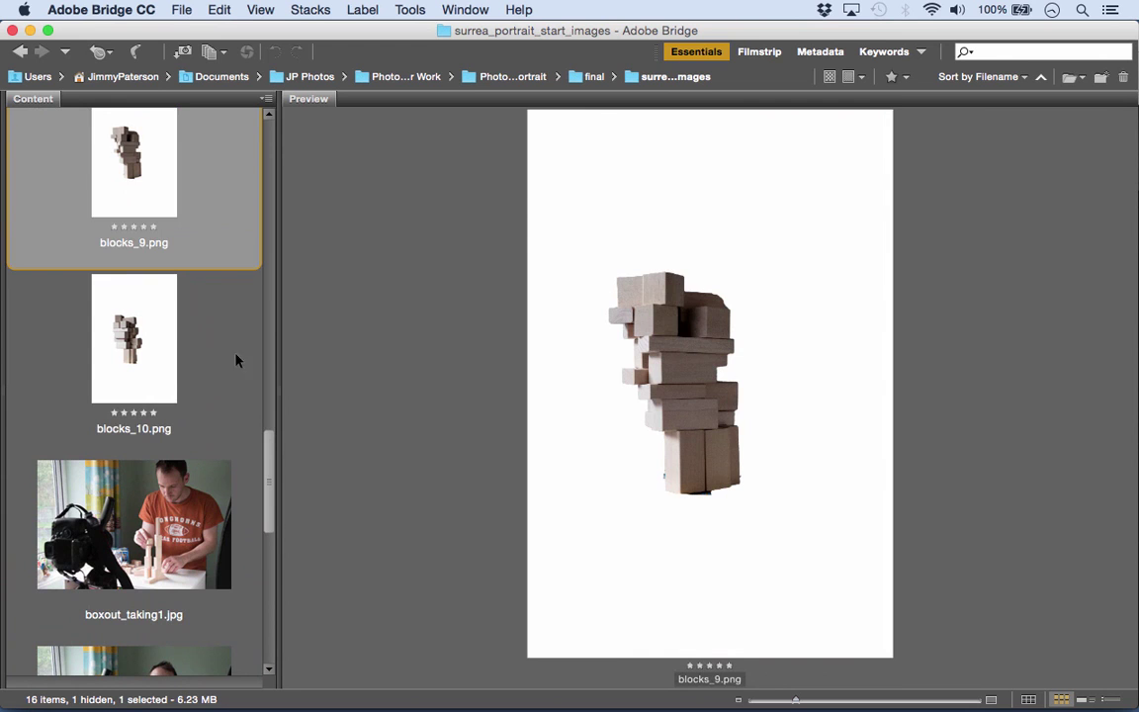
Look through the block cutouts, the boxout_taking shots and the finished surreal_head_after.jpg in the start images folder.
scroll(243, 380, up, 4)
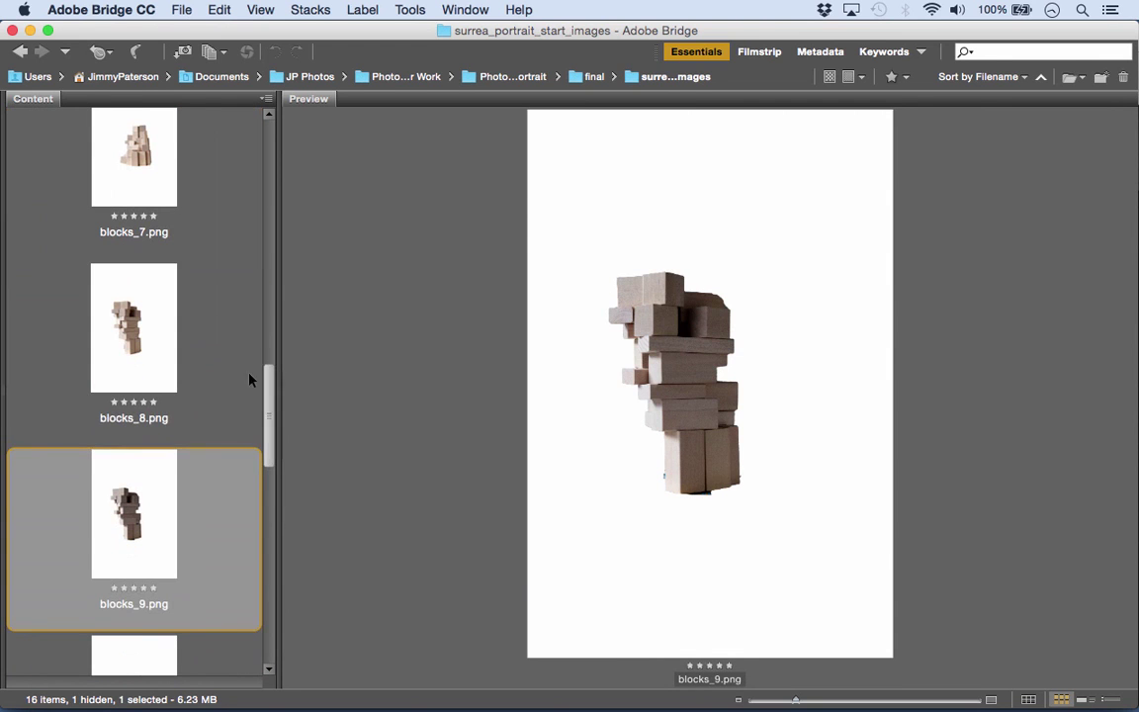
click(104, 311)
click(122, 175)
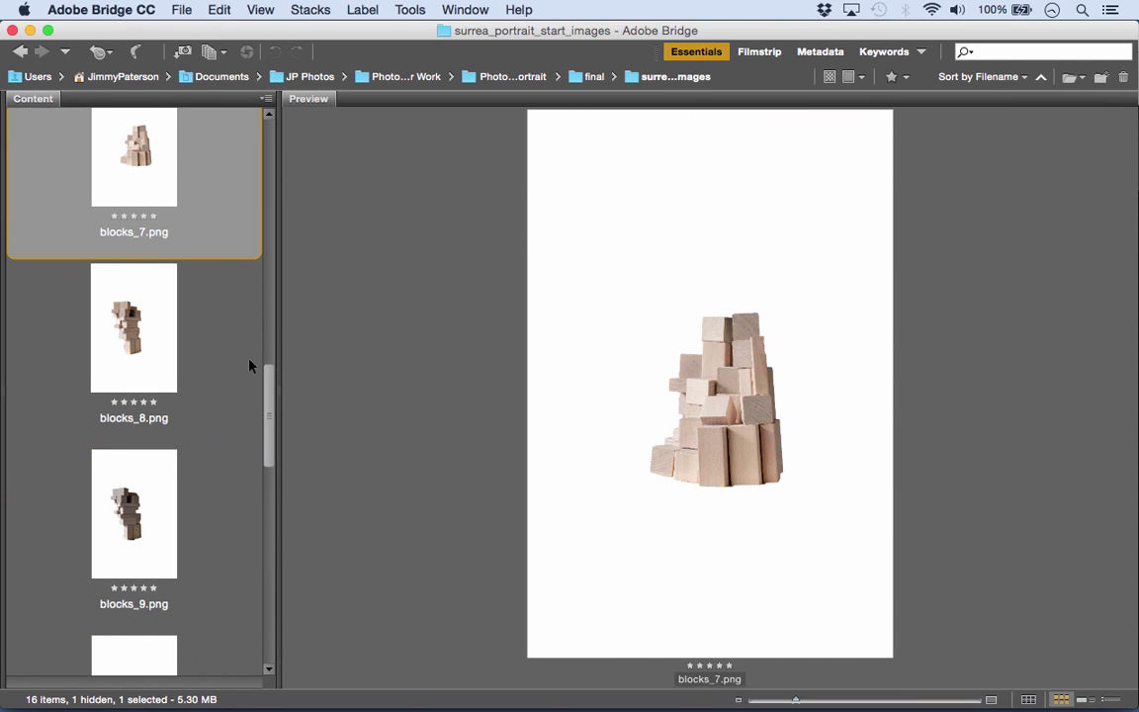
scroll(268, 374, up, 2)
drag(268, 375, 267, 377)
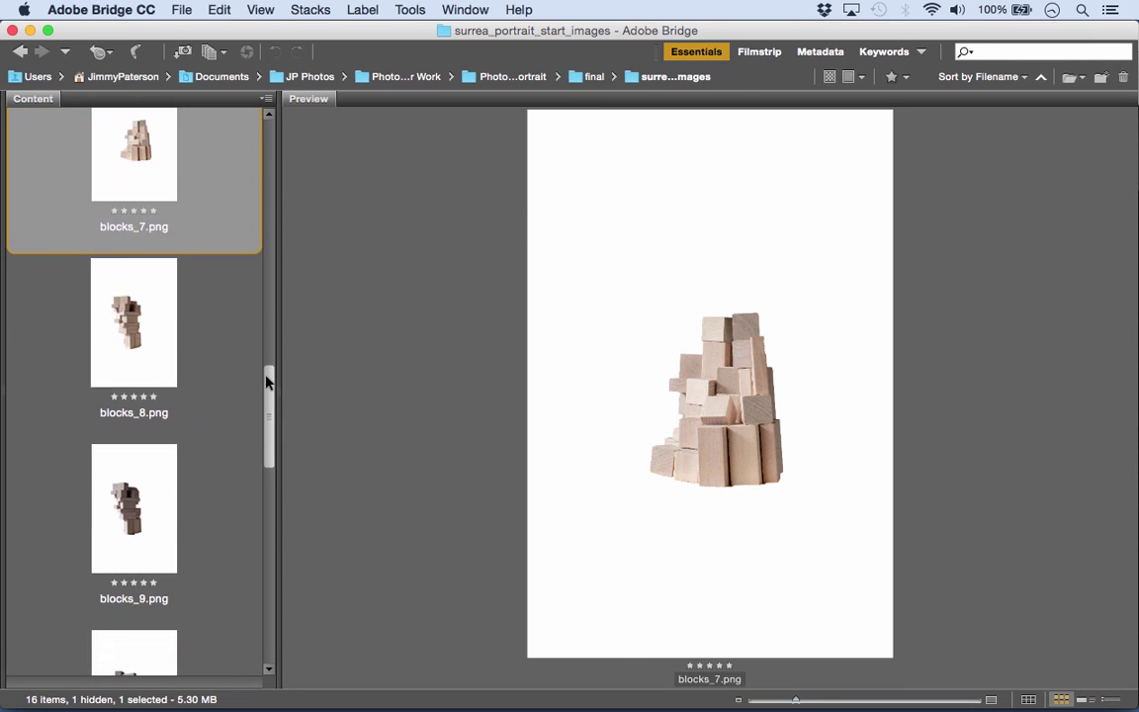
click(106, 310)
drag(267, 394, 224, 513)
click(204, 463)
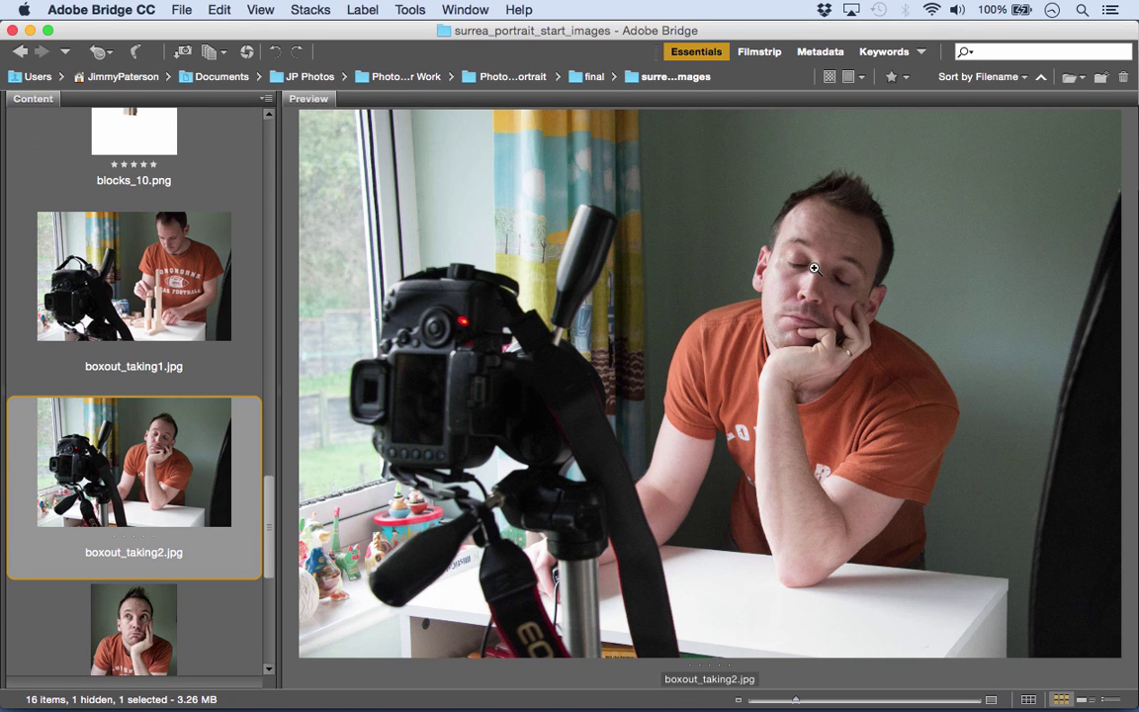
click(151, 278)
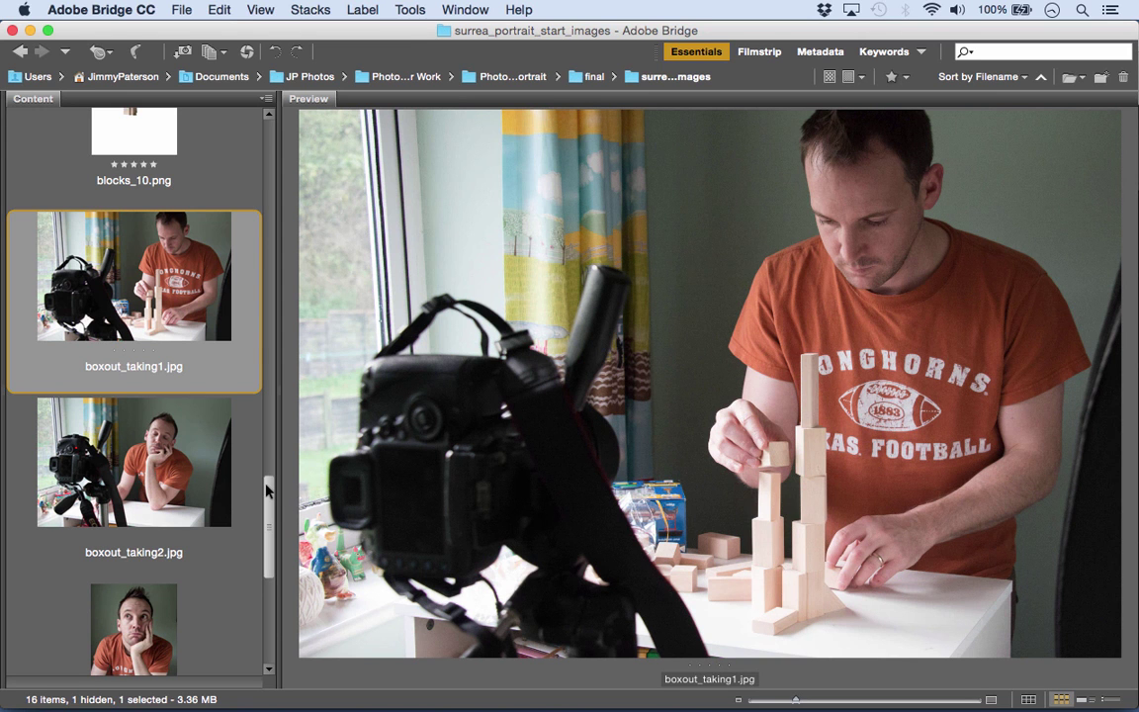
drag(268, 495, 269, 583)
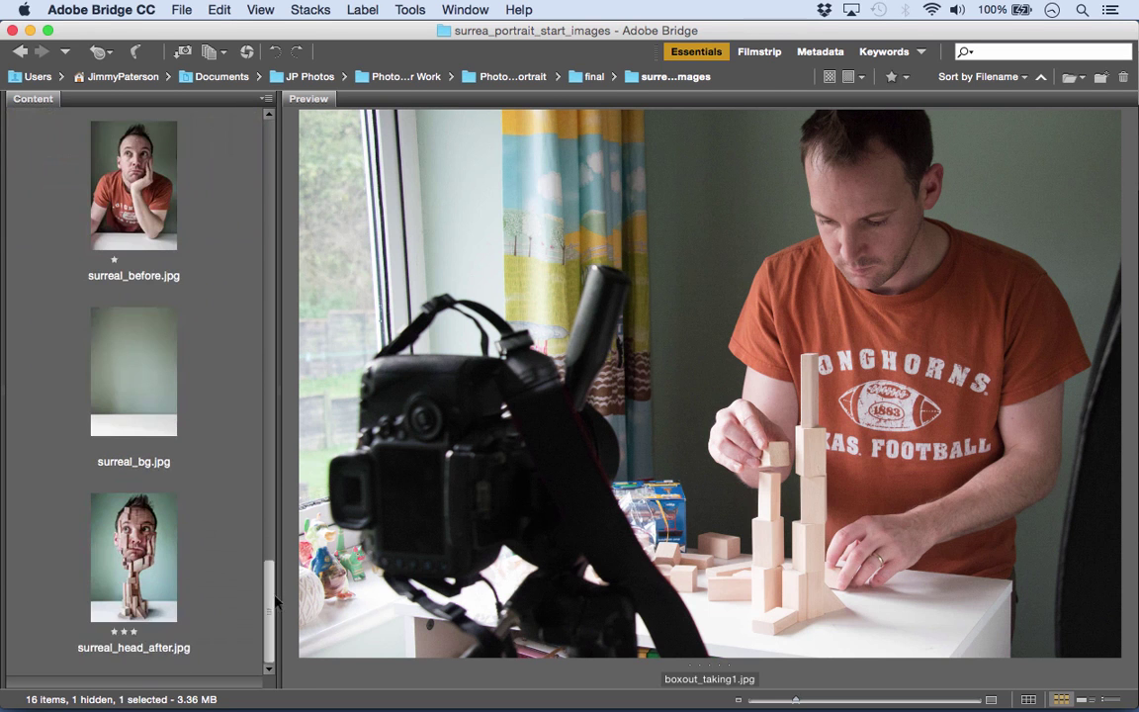
click(132, 549)
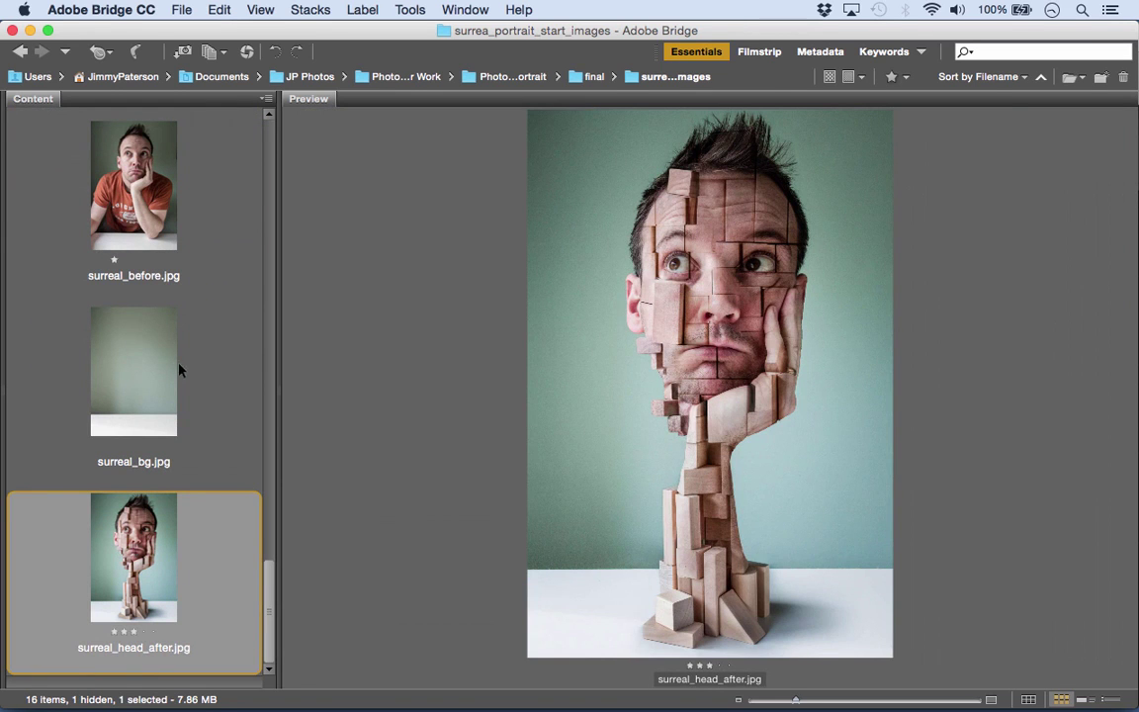
Select surreal_before.jpg and surreal_bg.jpg together and open both in Photoshop.
click(122, 183)
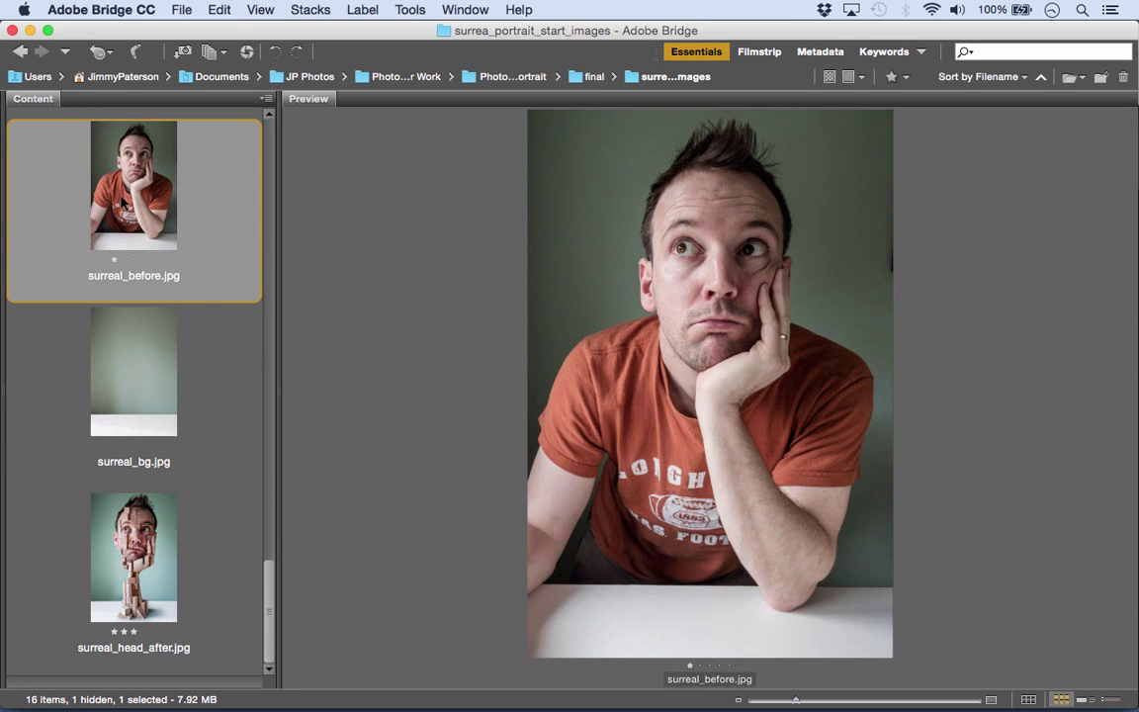
super+click(119, 366)
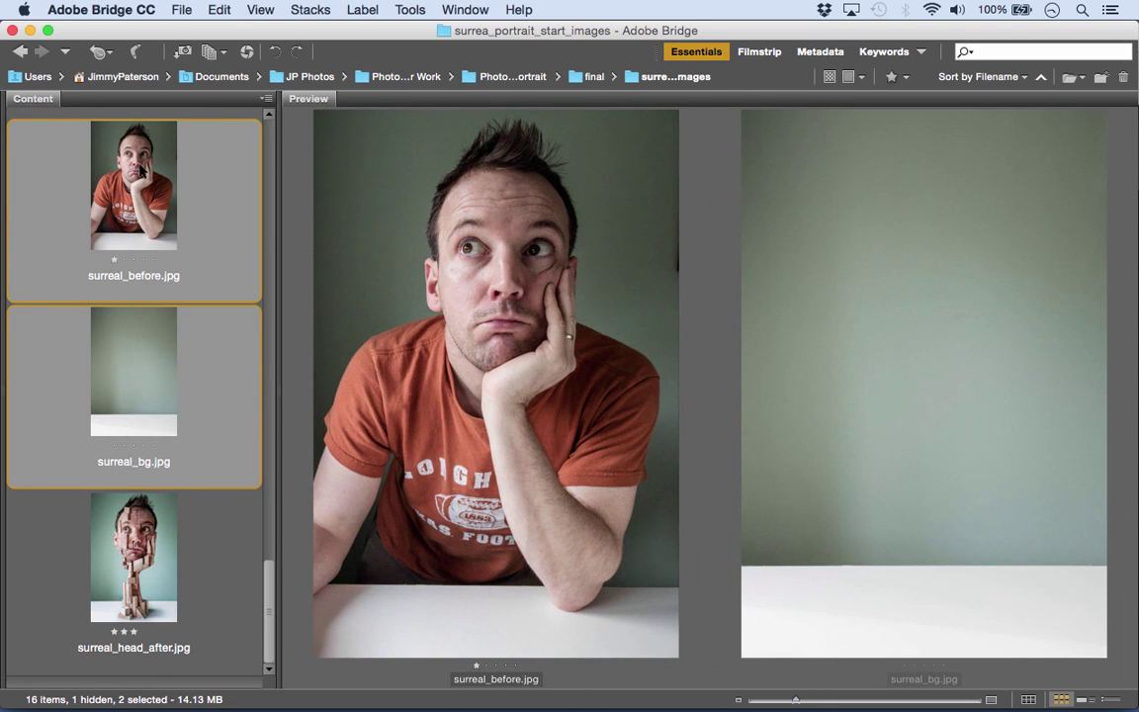
drag(145, 174, 353, 689)
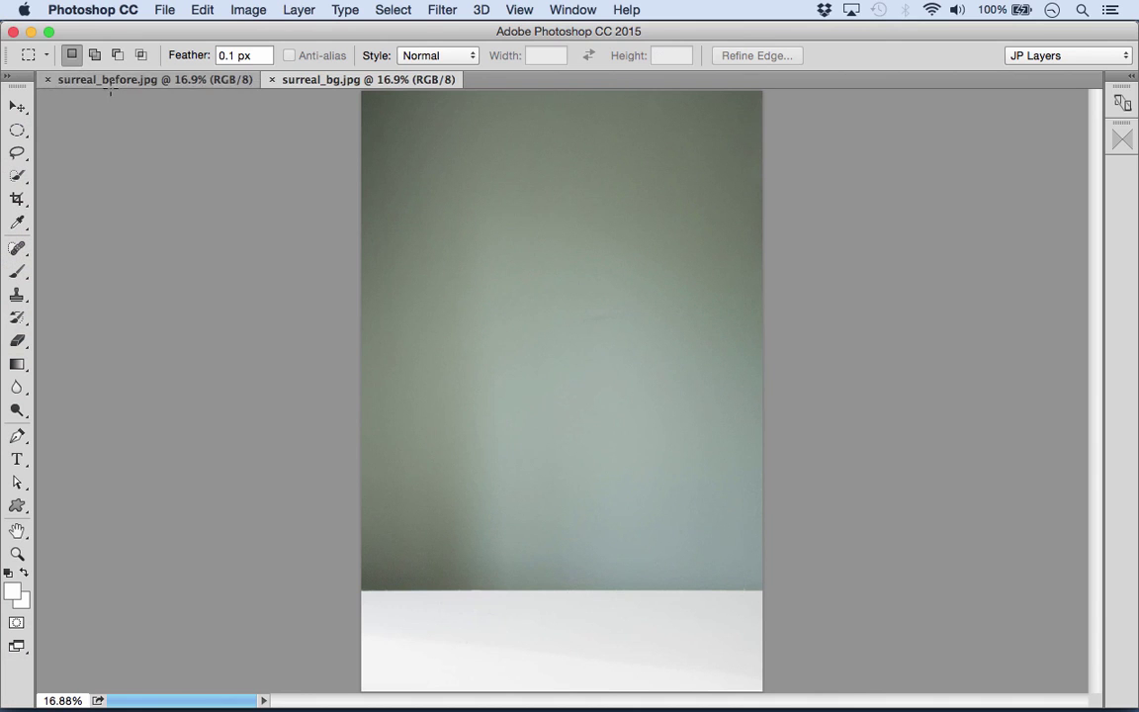
In surreal_before.jpg, select the man's face and hair with the Quick Selection tool at brush size 100.
click(132, 79)
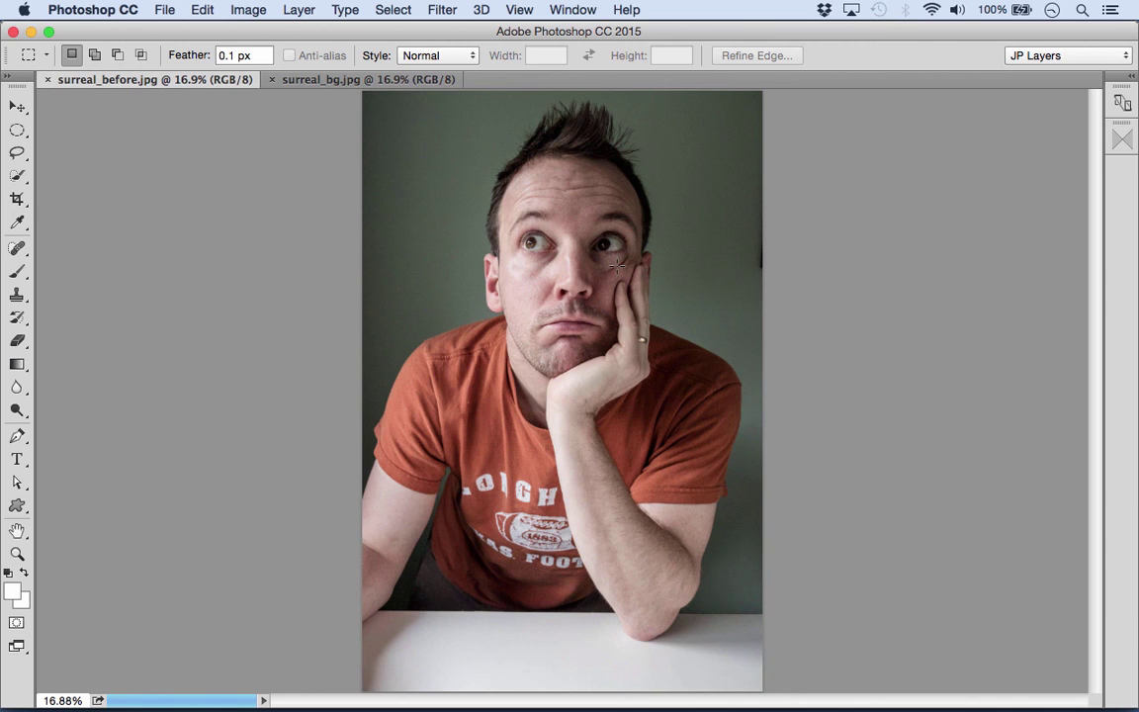
drag(17, 176, 71, 178)
click(78, 176)
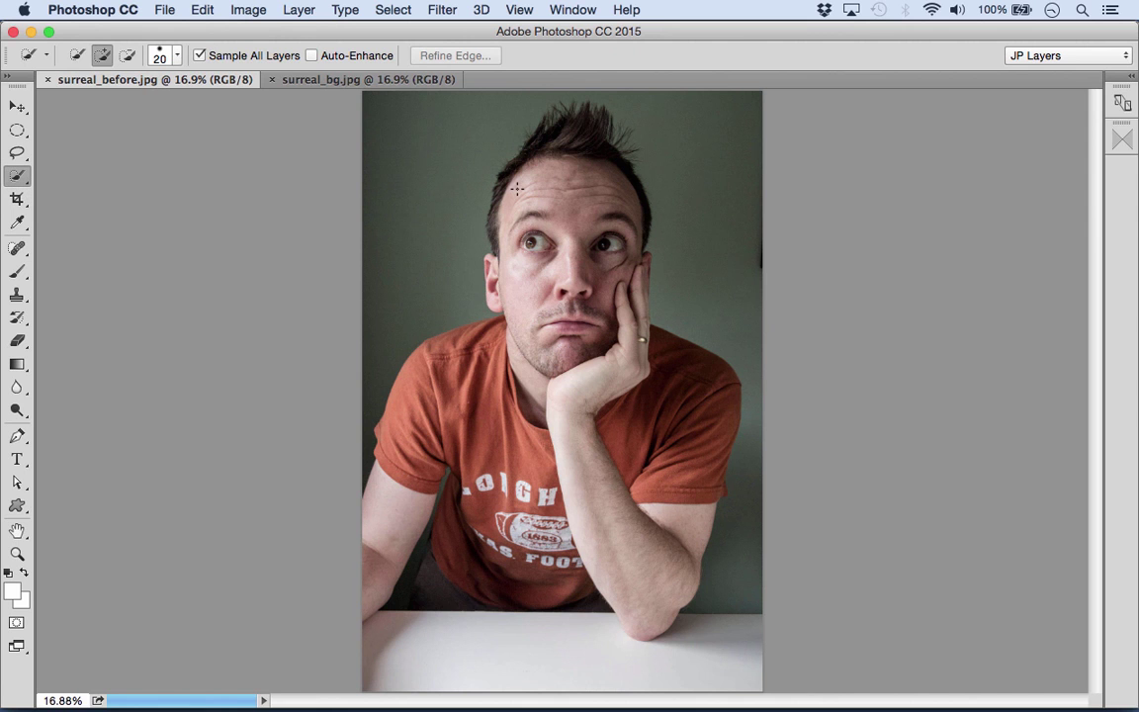
key(bracketright)
key(bracketright)
mouse_move(565, 140)
mouse_down()
mouse_move(549, 222)
mouse_move(568, 319)
mouse_up()
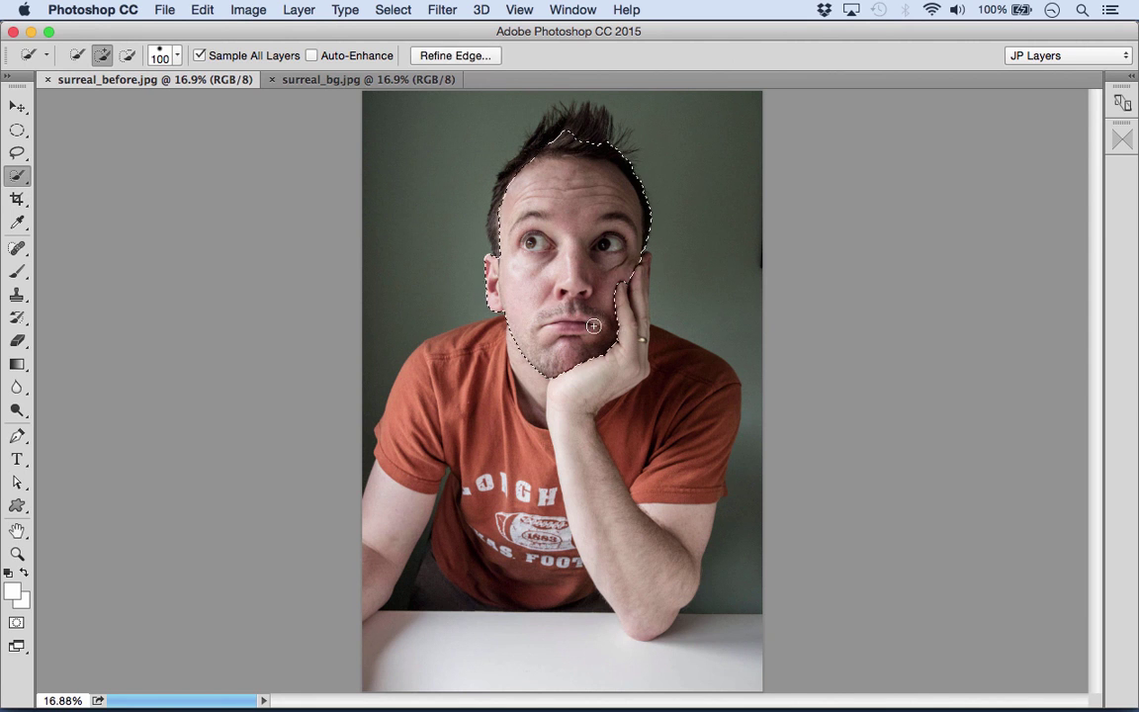
mouse_move(578, 141)
mouse_down()
mouse_move(575, 121)
mouse_move(537, 154)
mouse_up()
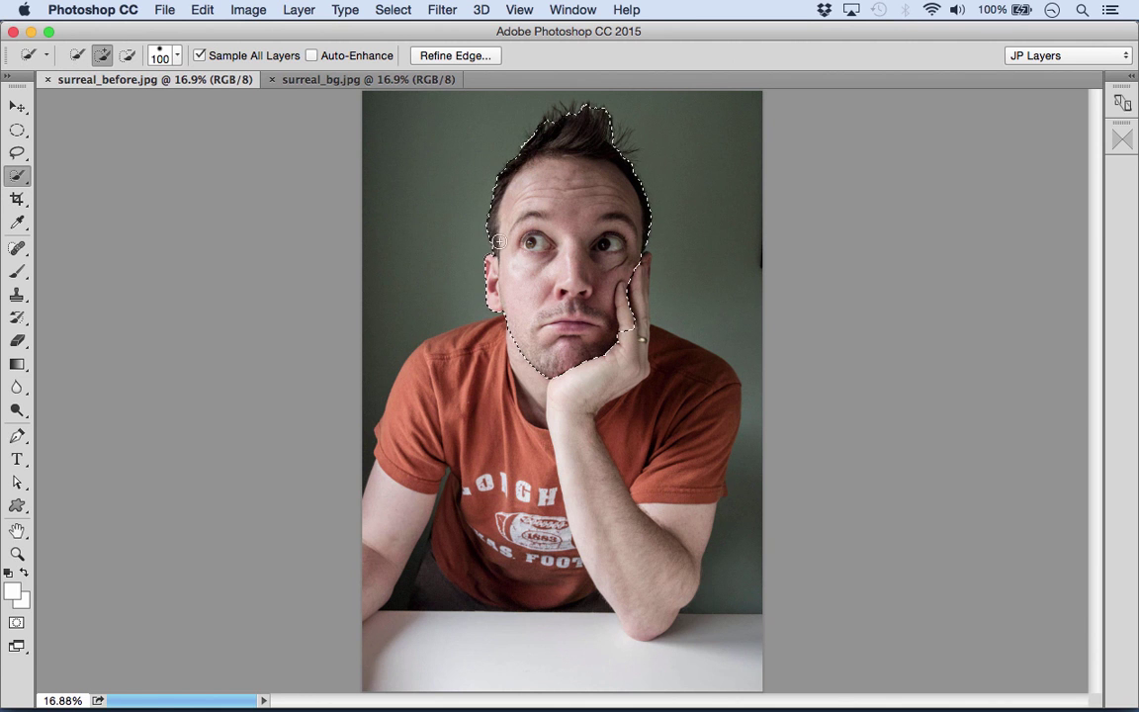
Extend the selection over the hand, fingers and forearm, and subtract the neck and the upper arm below the sleeve.
mouse_move(570, 377)
mouse_down()
mouse_move(610, 560)
mouse_move(613, 495)
mouse_move(640, 519)
mouse_up()
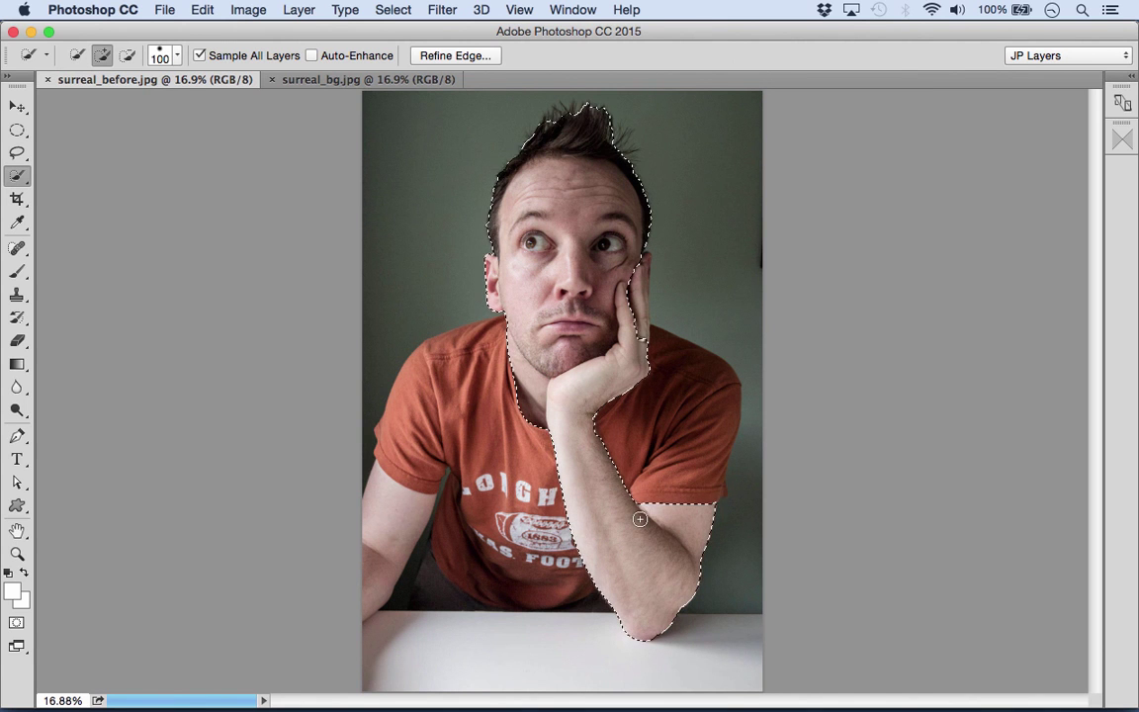
key(alt)
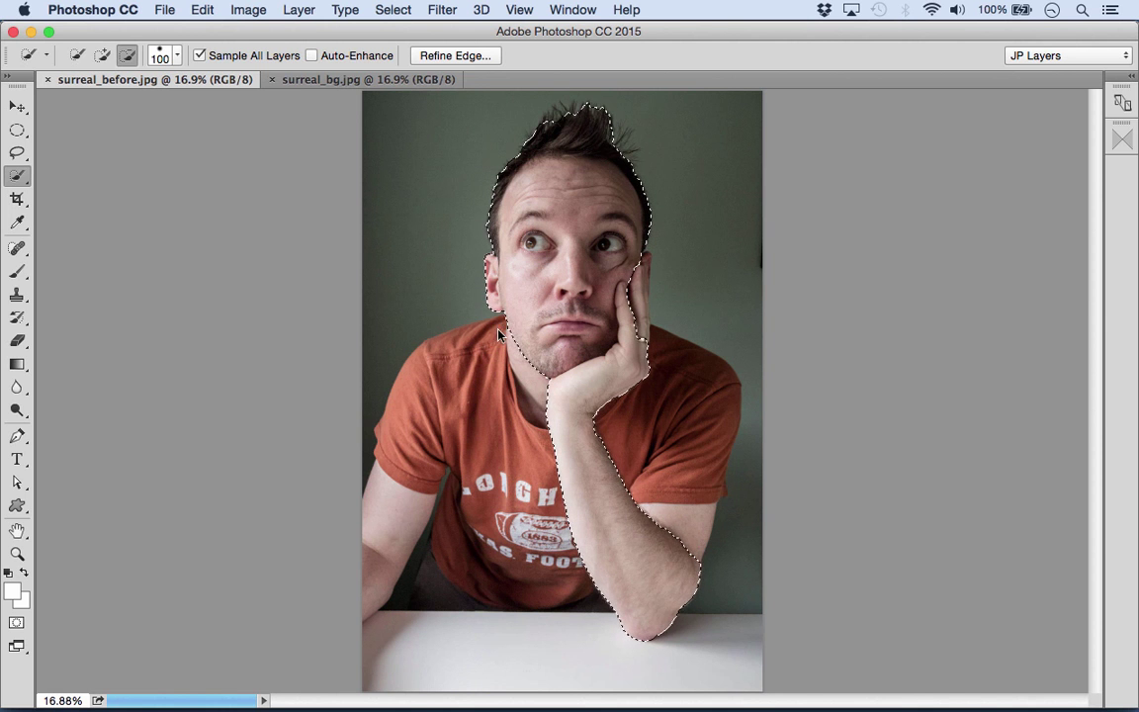
drag(581, 319, 613, 330)
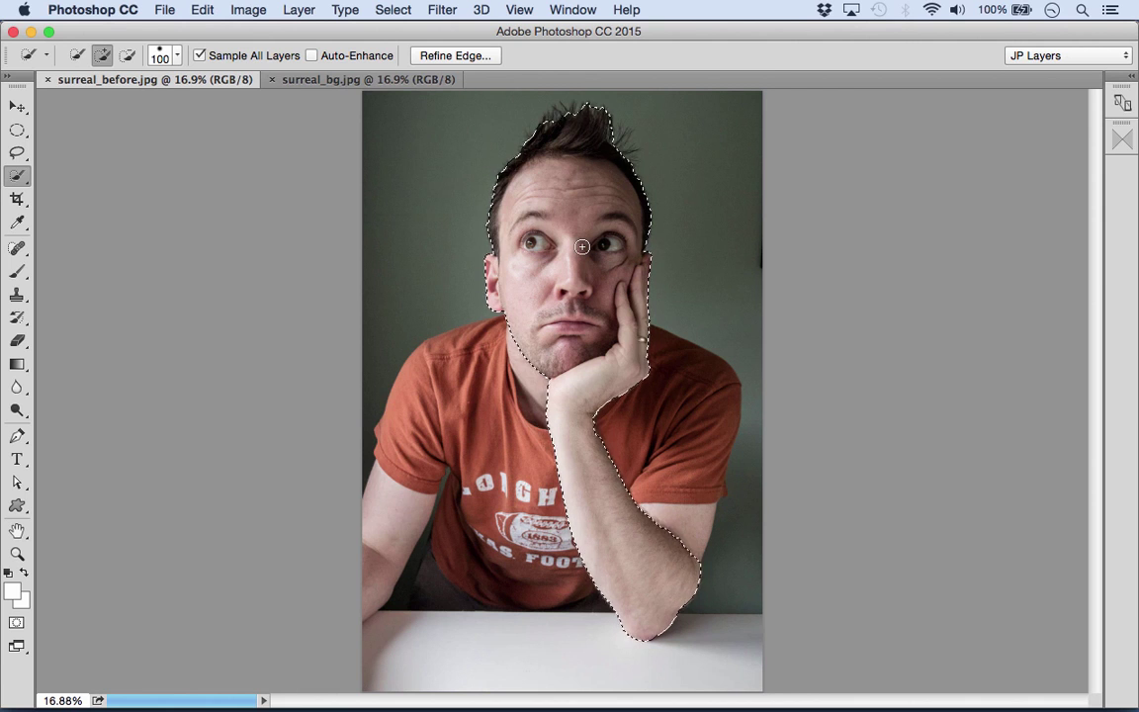
Refine the selection edge with a 3.9 px radius and brush around the whole hair outline at size 90.
click(442, 56)
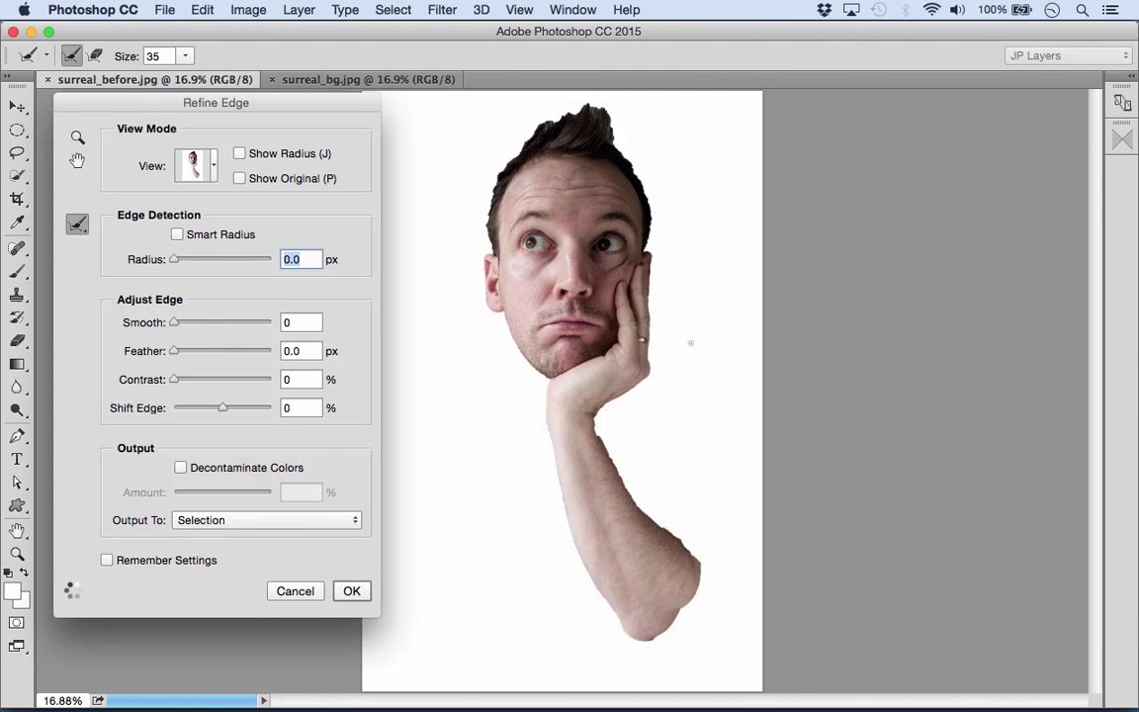
drag(178, 265, 191, 257)
key(bracketright)
key(bracketright)
key(bracketright)
drag(651, 237, 625, 140)
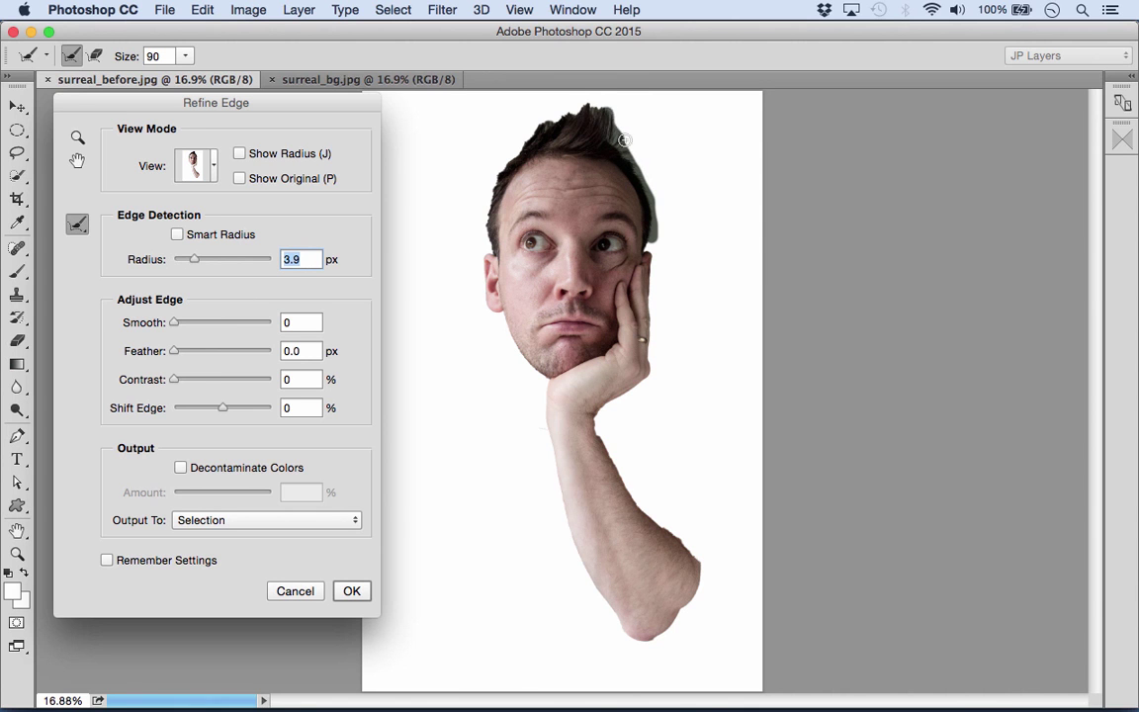
key(bracketright)
key(bracketright)
key(bracketright)
key(bracketright)
key(bracketright)
key(bracketright)
mouse_move(602, 113)
mouse_down()
mouse_move(539, 112)
mouse_move(519, 123)
mouse_move(502, 148)
mouse_move(492, 256)
mouse_up()
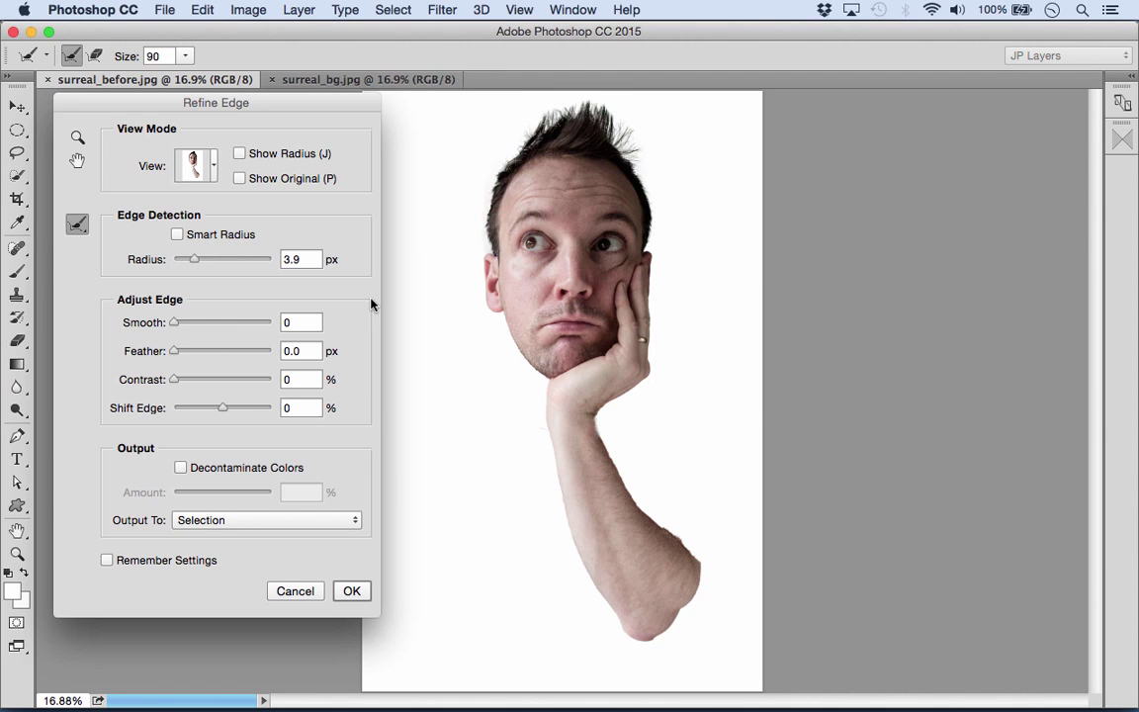
Output the refined selection of the head and arm to a new layer.
click(247, 521)
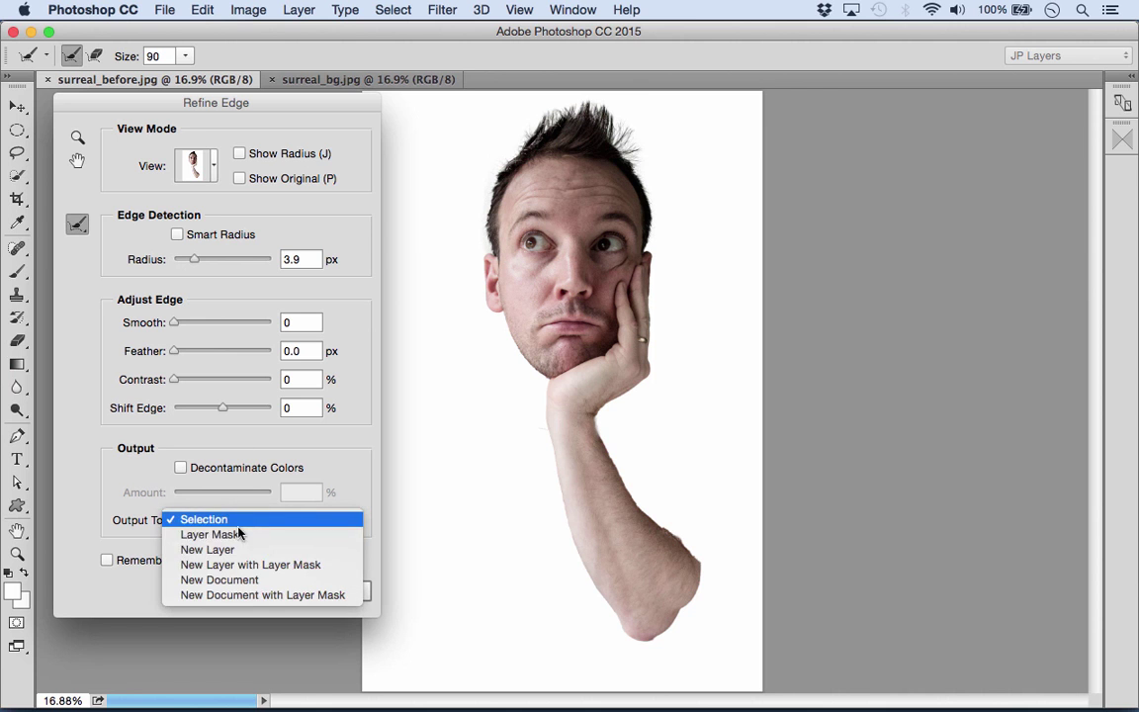
click(224, 549)
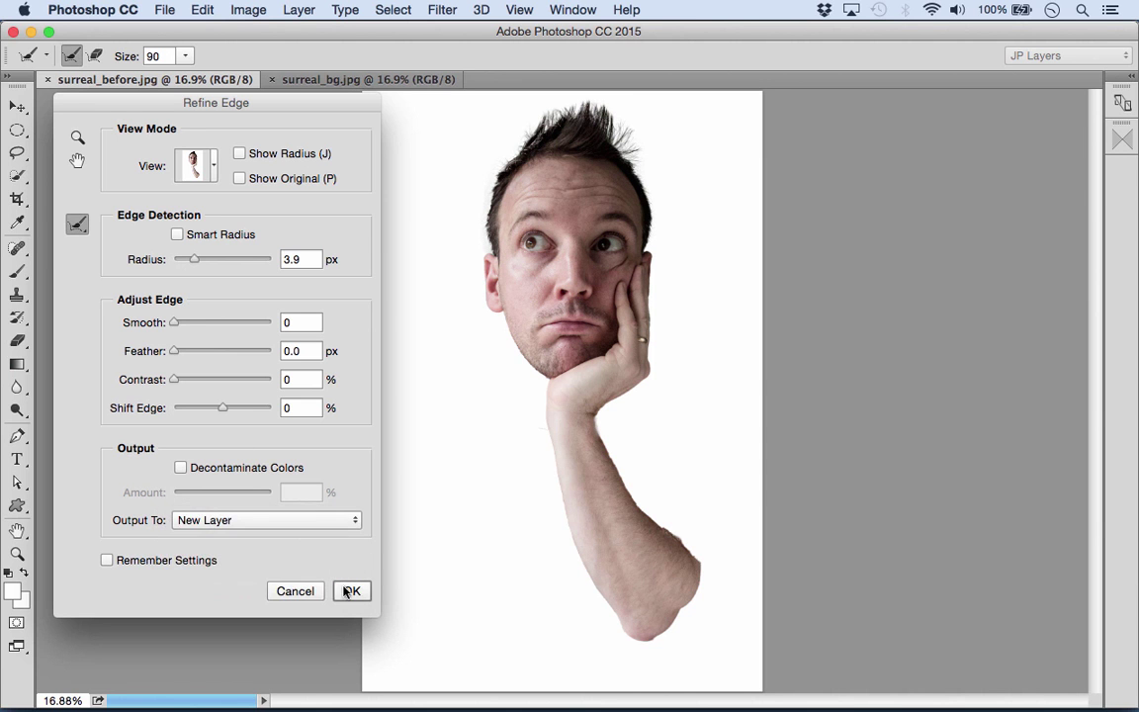
click(348, 591)
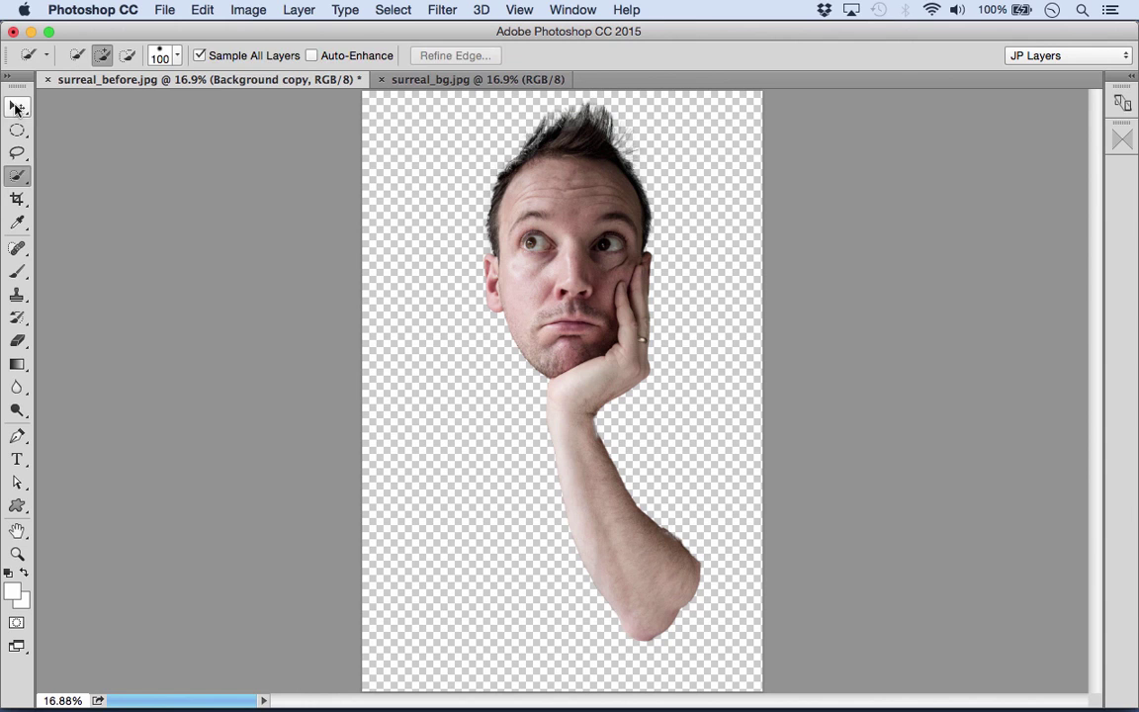
Copy the head and arm cutout into surreal_bg.jpg with the Move tool.
click(16, 106)
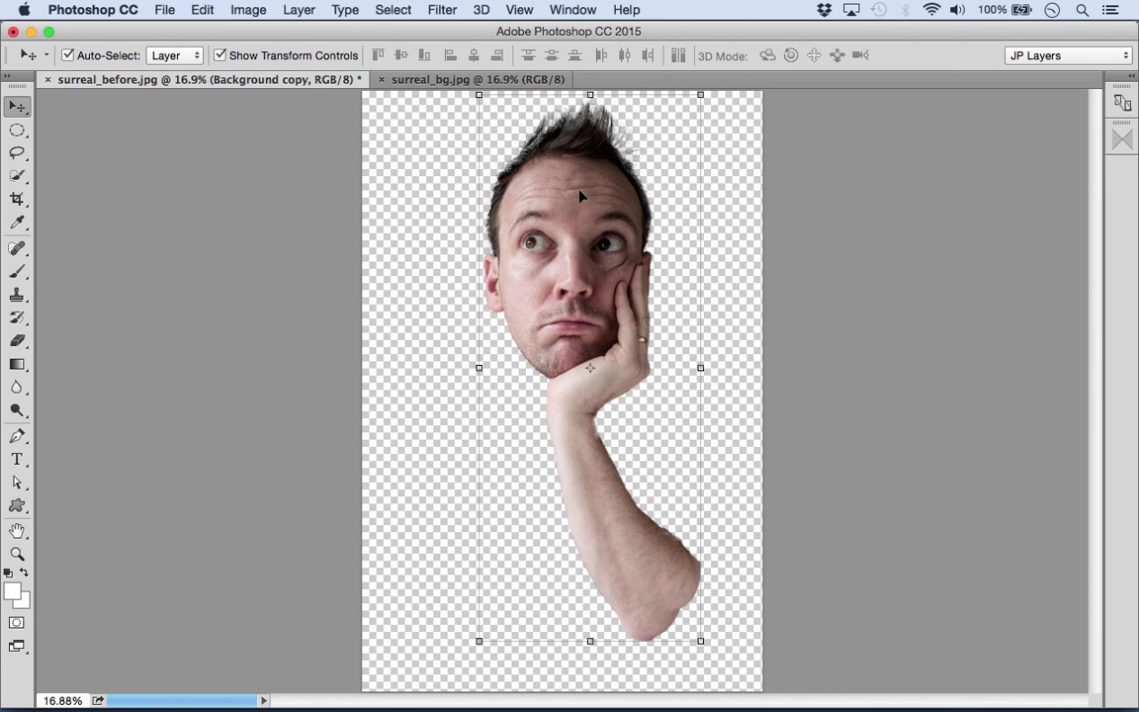
drag(568, 188, 475, 83)
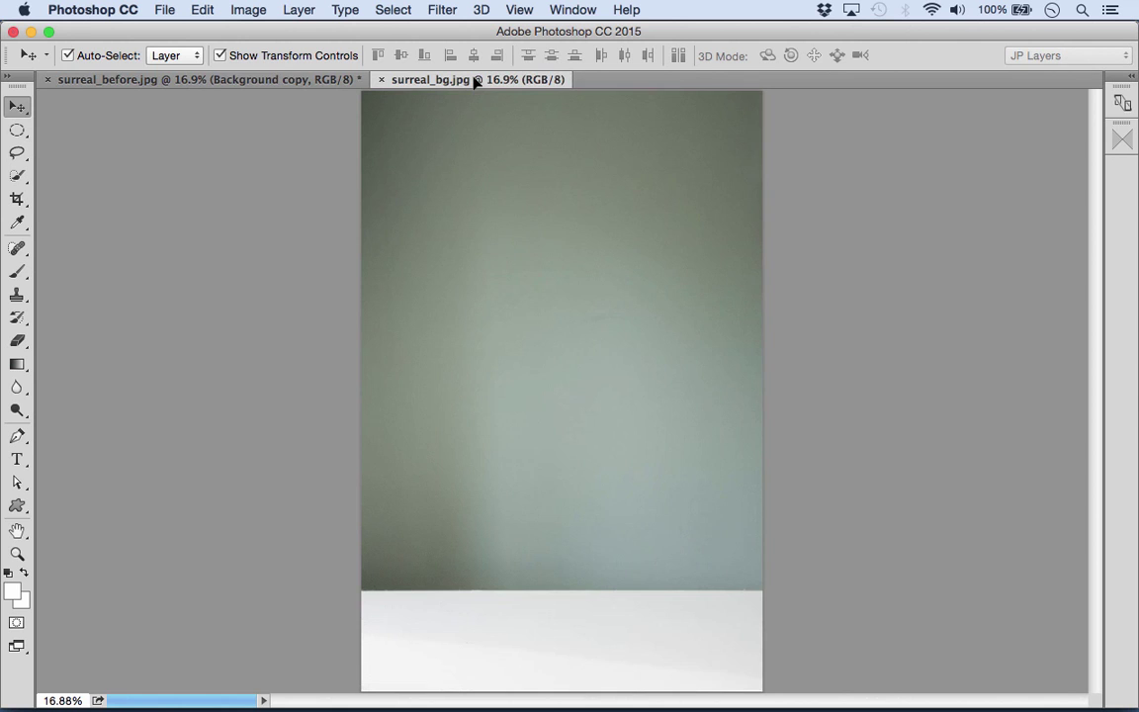
drag(543, 303, 541, 277)
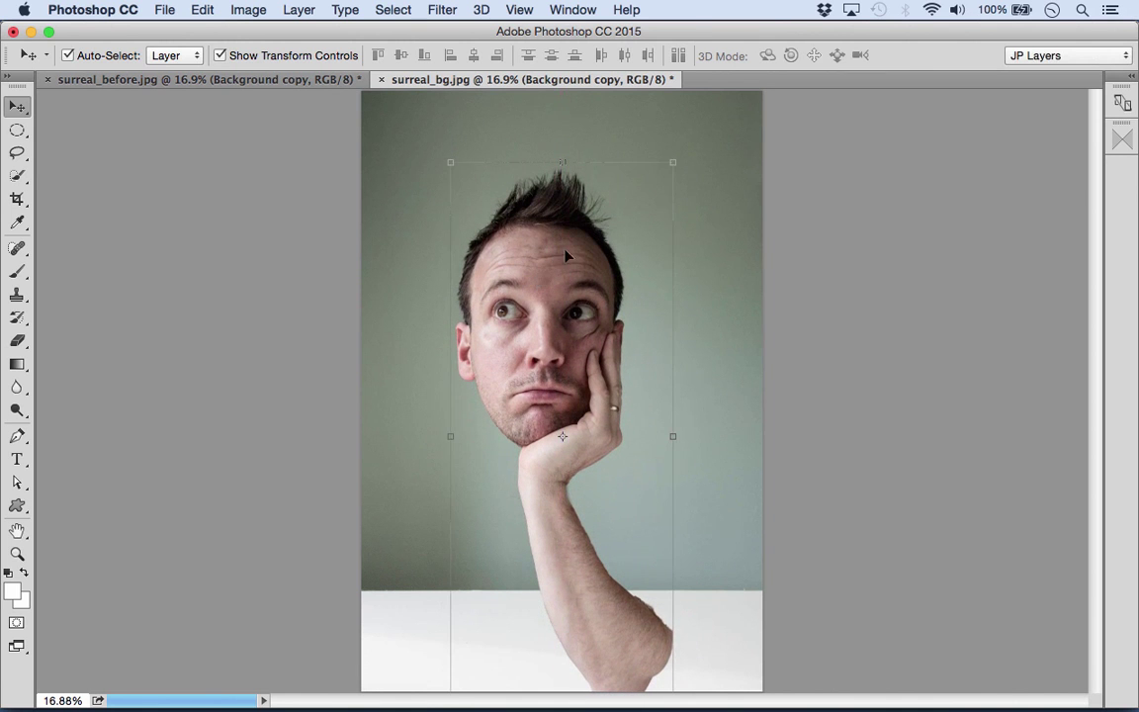
Enlarge the head and arm cutout and position it so the hair sits near the image's upper edge.
click(674, 163)
drag(675, 163, 787, 144)
drag(519, 257, 535, 246)
key(Return)
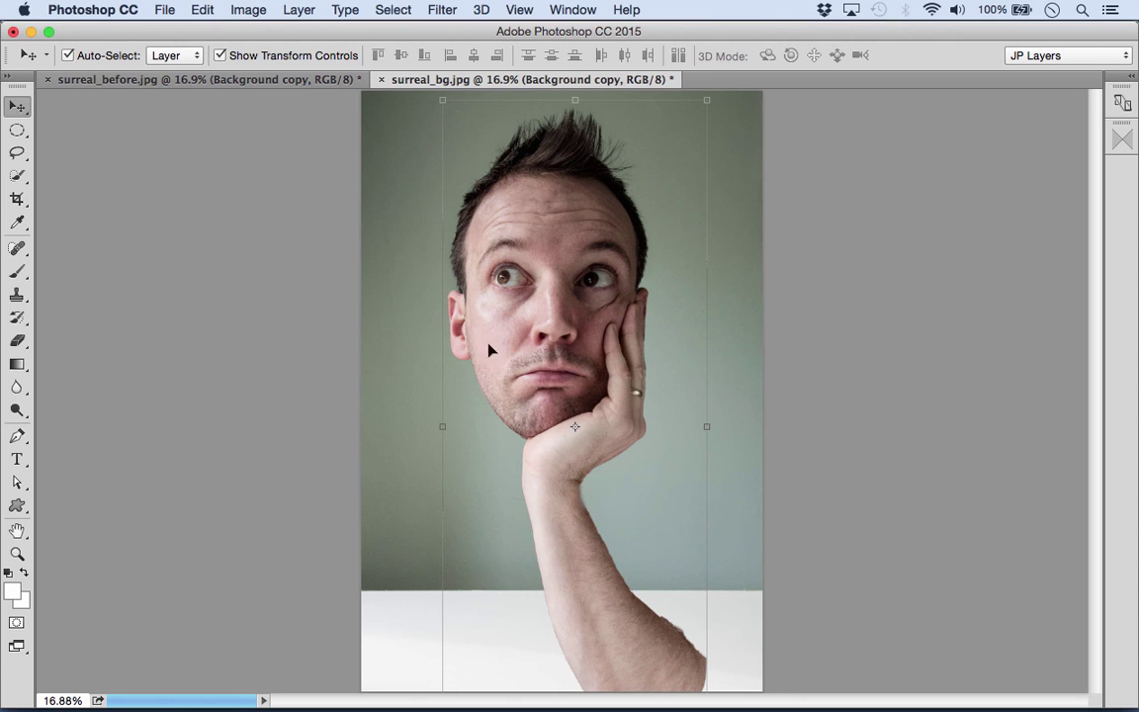
Puppet Warp the cutout with pins on the hair, wrist and forearm, swinging the forearm inward until the arm stands nearly vertical.
click(198, 10)
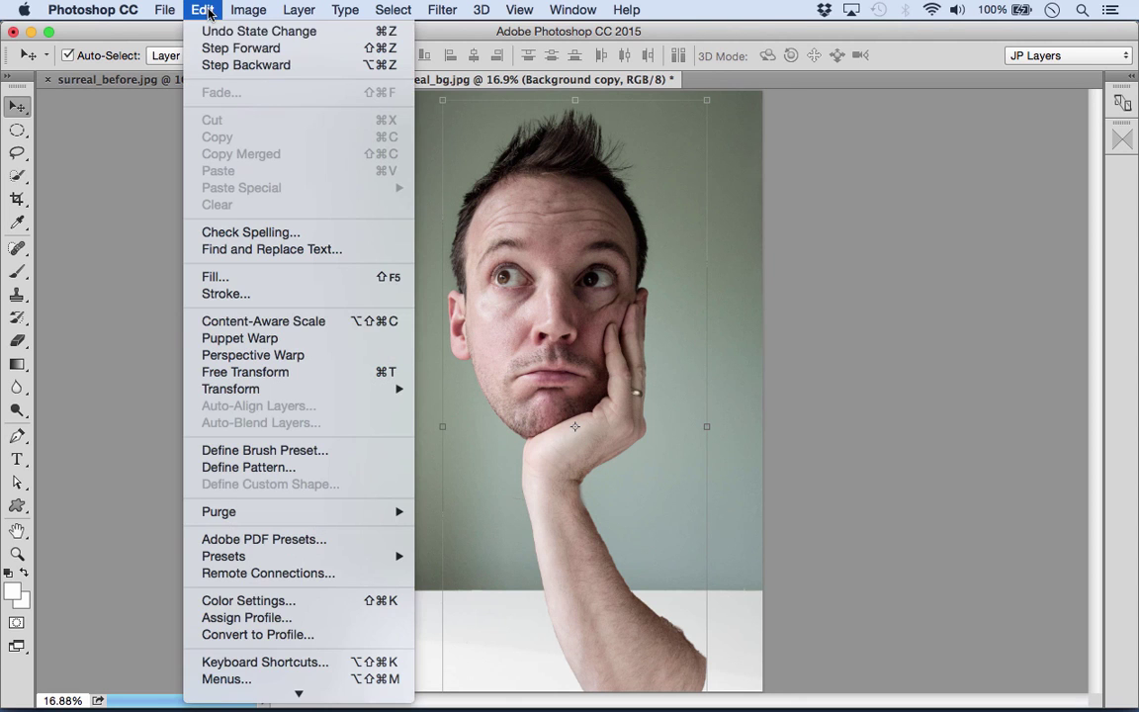
click(226, 345)
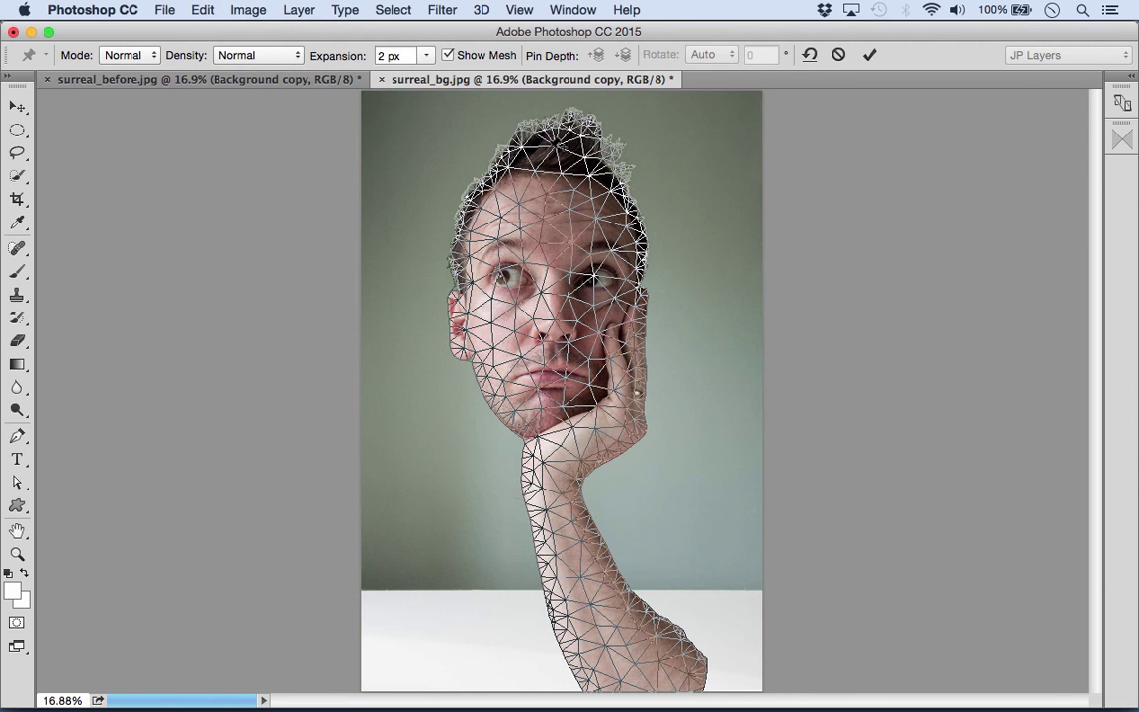
click(553, 148)
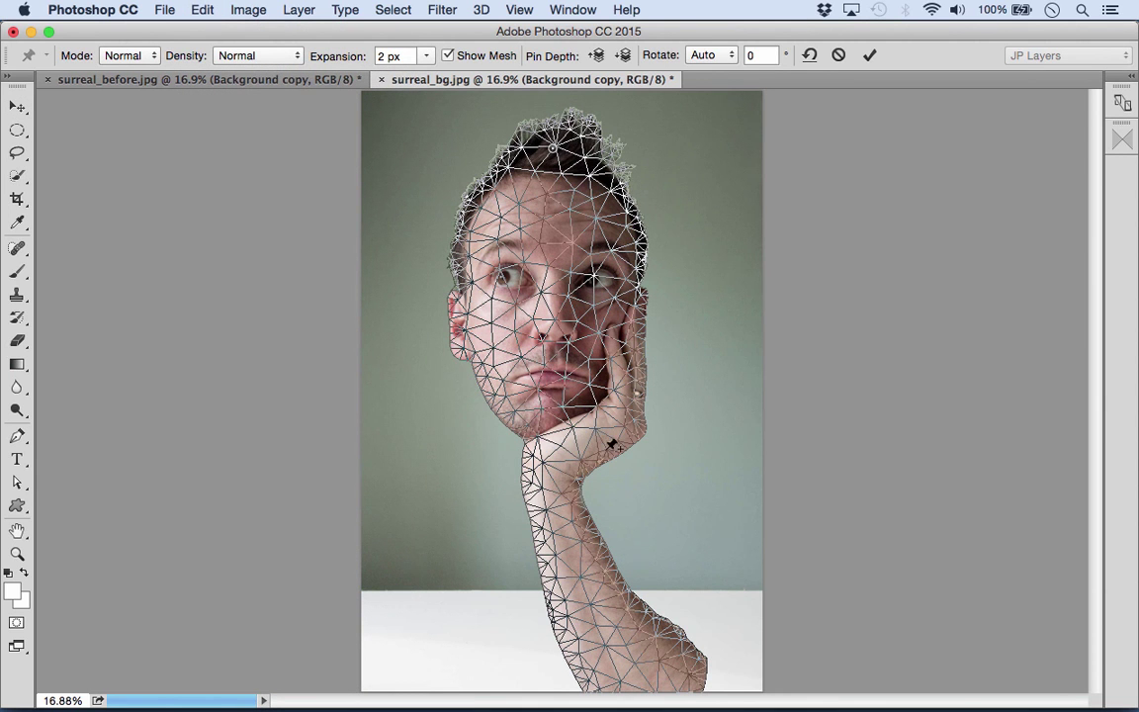
click(556, 473)
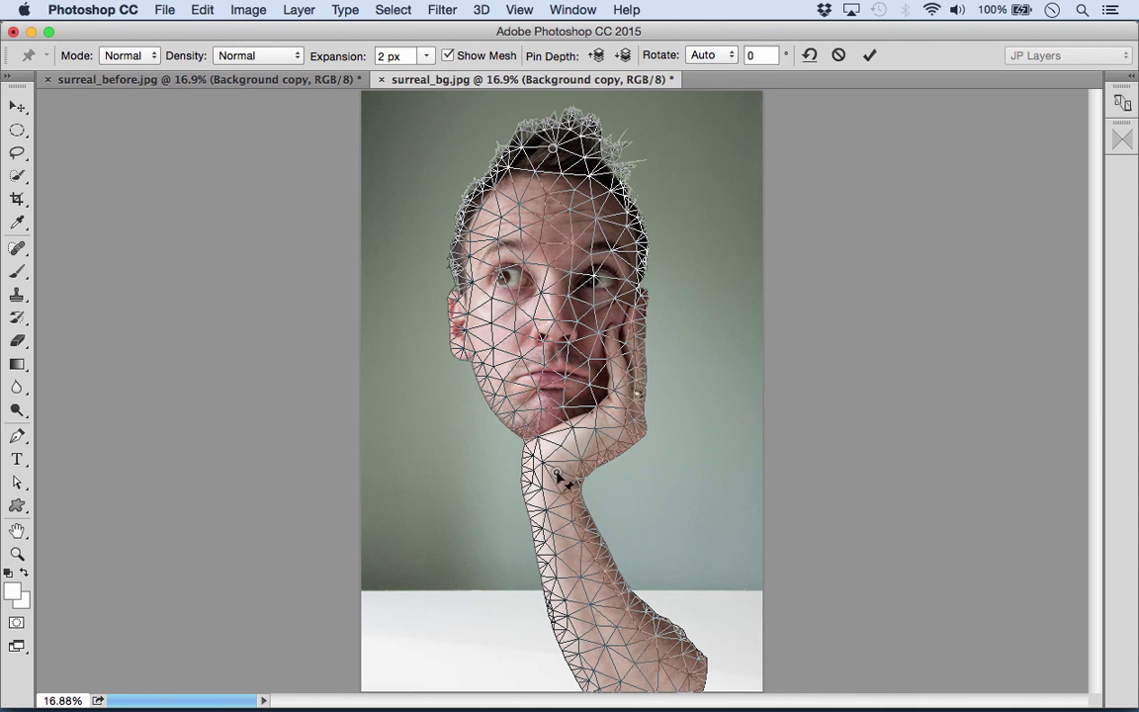
click(626, 659)
drag(626, 661, 558, 662)
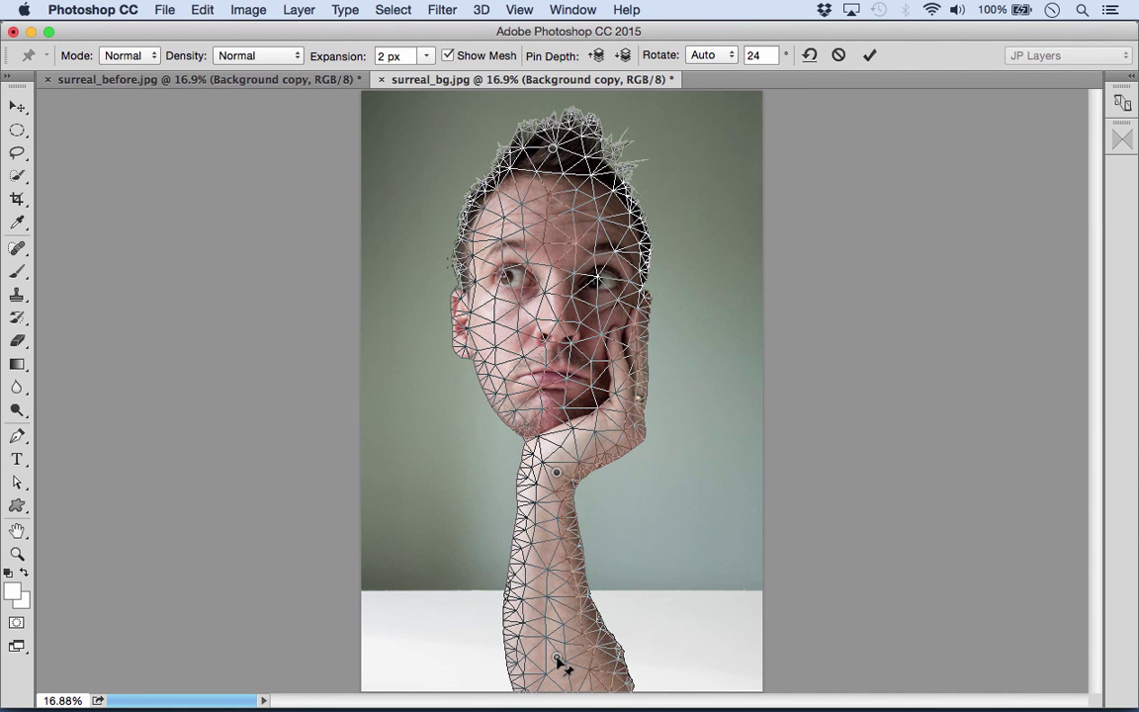
key(Return)
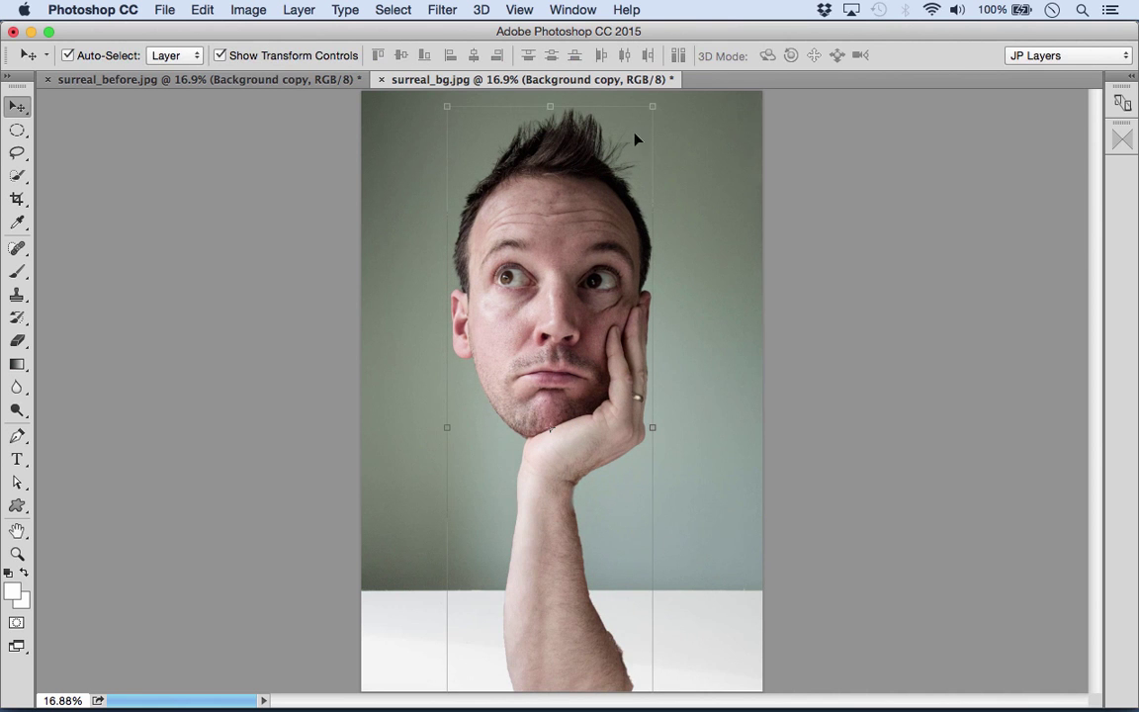
Scale the warped cutout down and move it up so the whole elbow fits on the white table.
click(649, 107)
drag(649, 107, 615, 130)
drag(547, 269, 549, 239)
key(Return)
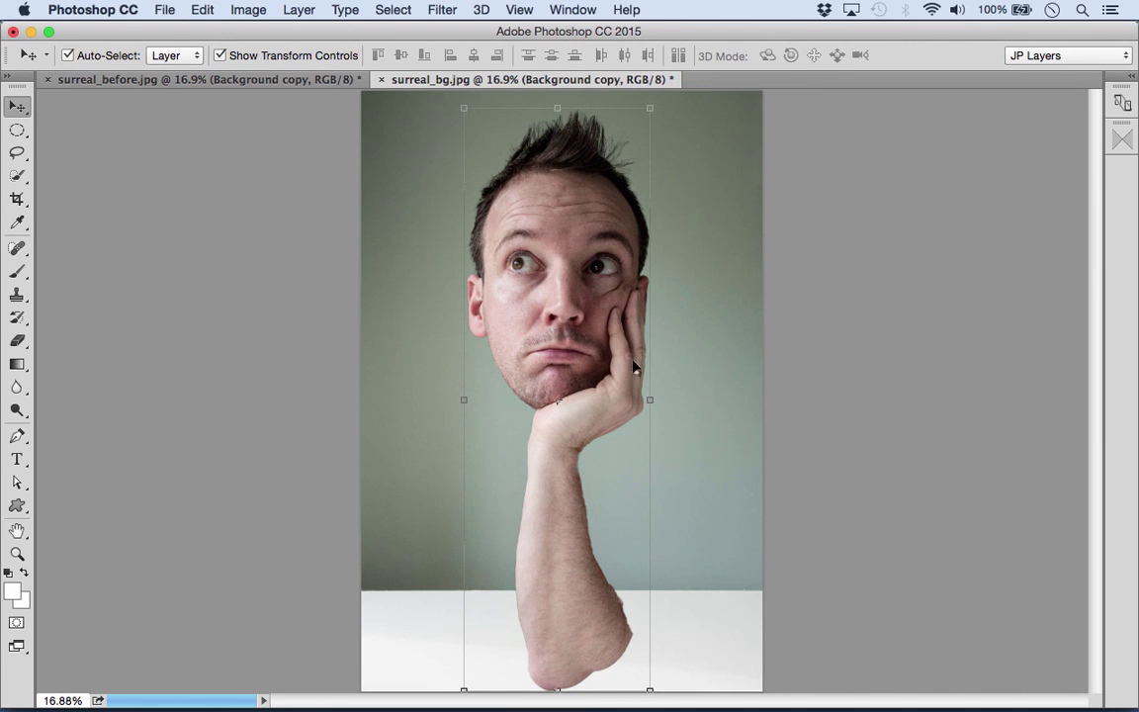
Switch to Bridge, find blocks_1.png in the start images folder and open it in Photoshop.
click(427, 686)
drag(274, 566, 236, 185)
scroll(235, 185, up, 3)
drag(119, 219, 354, 685)
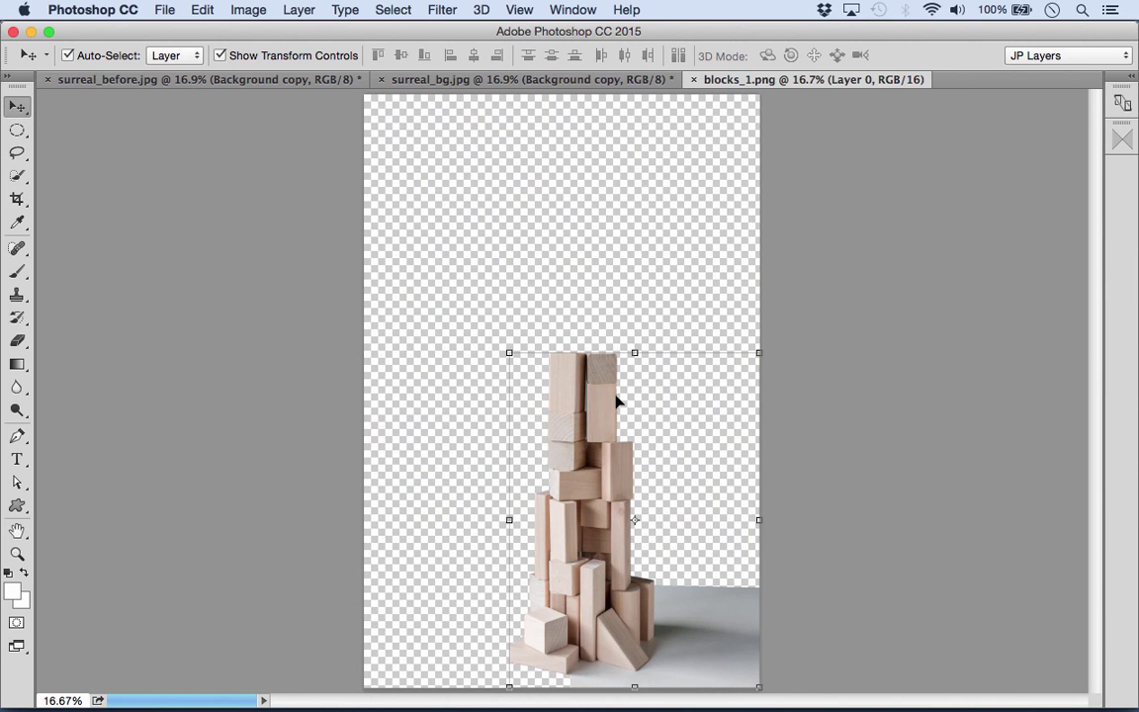
Copy the blocks into surreal_bg.jpg, scaling and positioning the stack over the forearm with its base on the white table.
drag(593, 399, 280, 83)
drag(451, 100, 562, 406)
drag(524, 485, 557, 475)
drag(739, 365, 732, 373)
drag(631, 465, 636, 473)
key(Return)
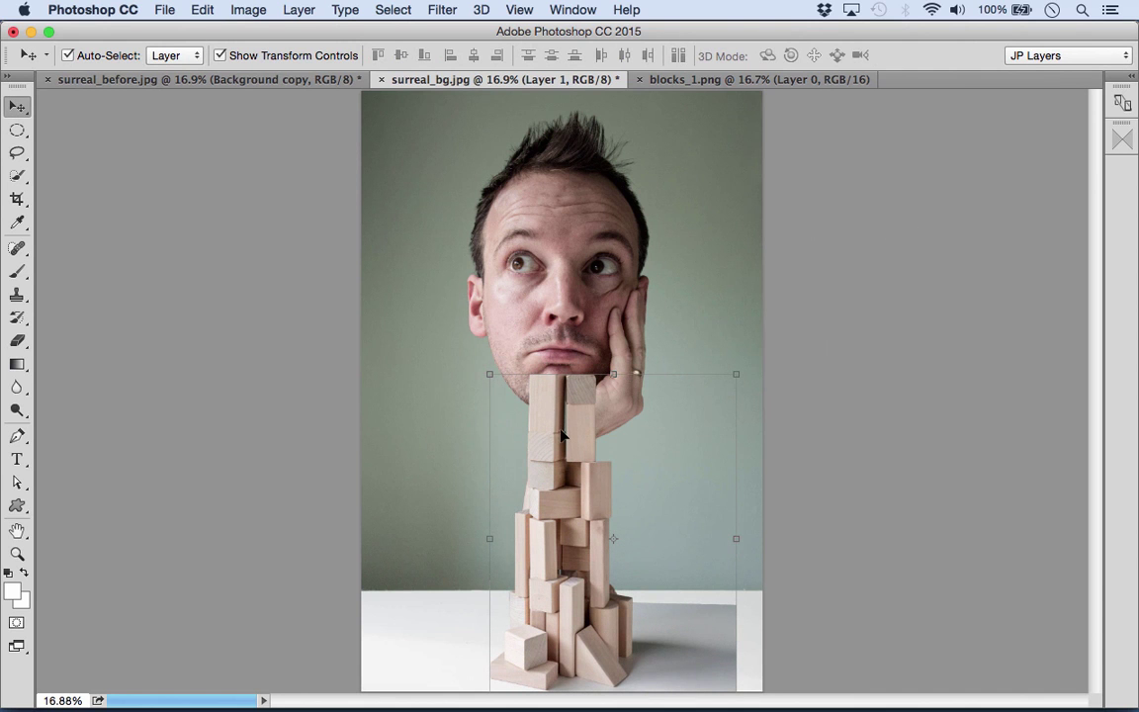
Show the Layers panel and rename the blocks layer as arm blocks.
click(575, 10)
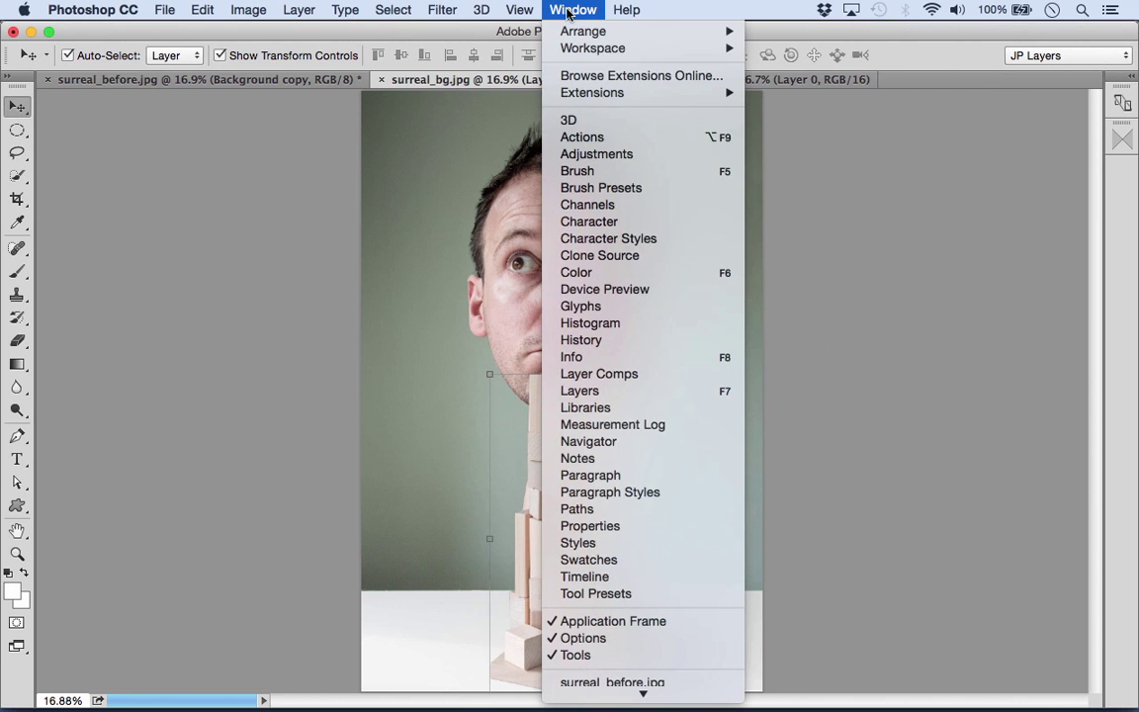
click(583, 390)
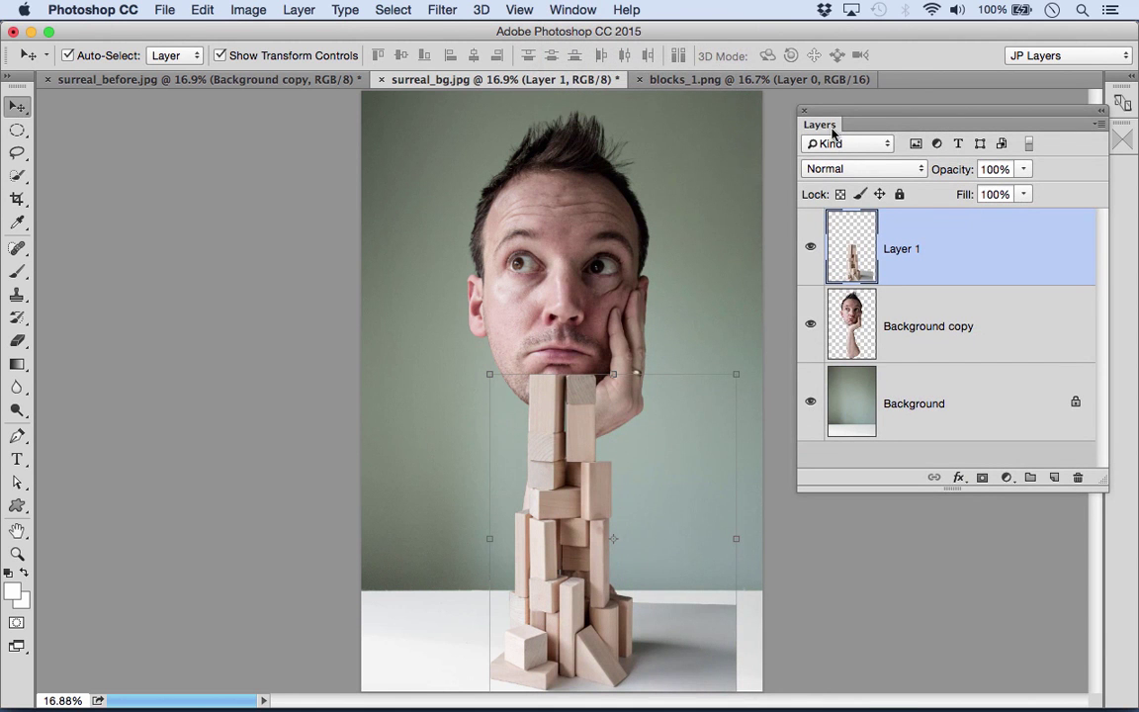
drag(822, 126, 820, 125)
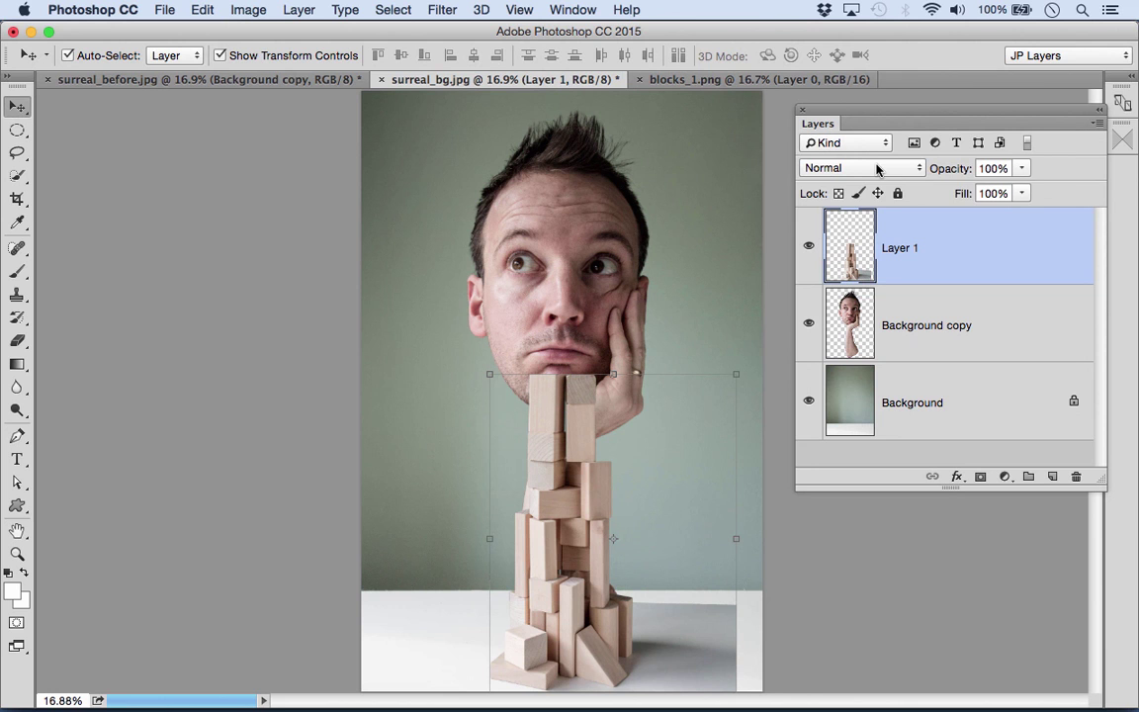
double_click(894, 247)
text(a)
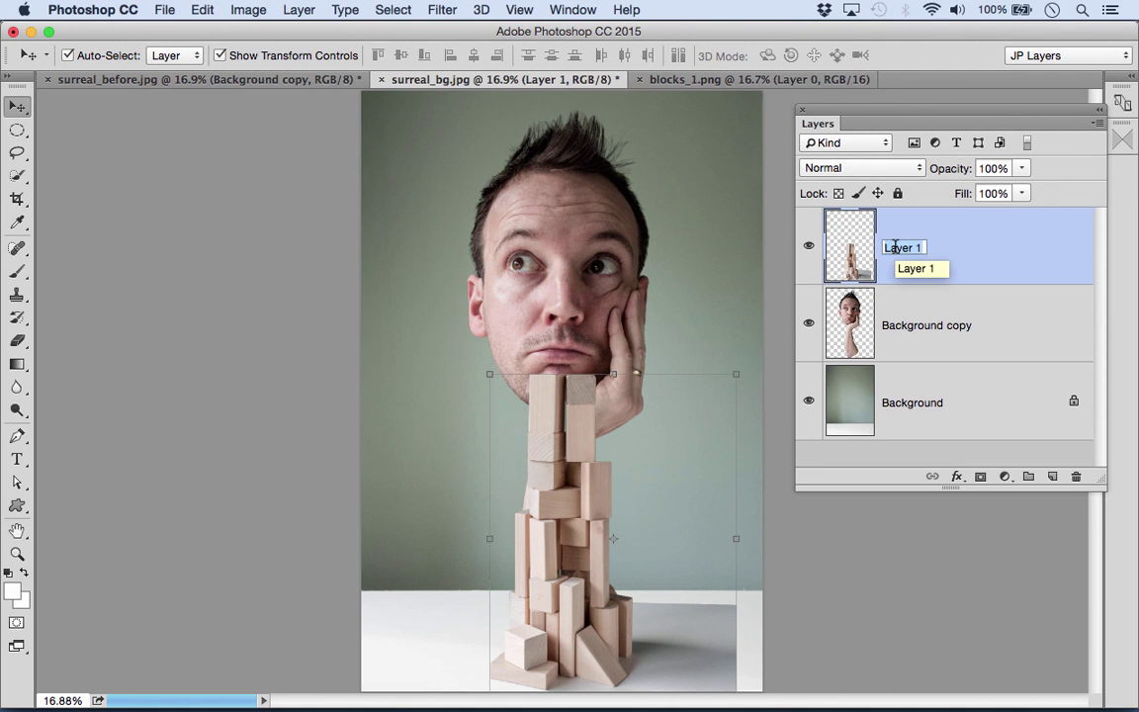
text(rm blocks)
key(Return)
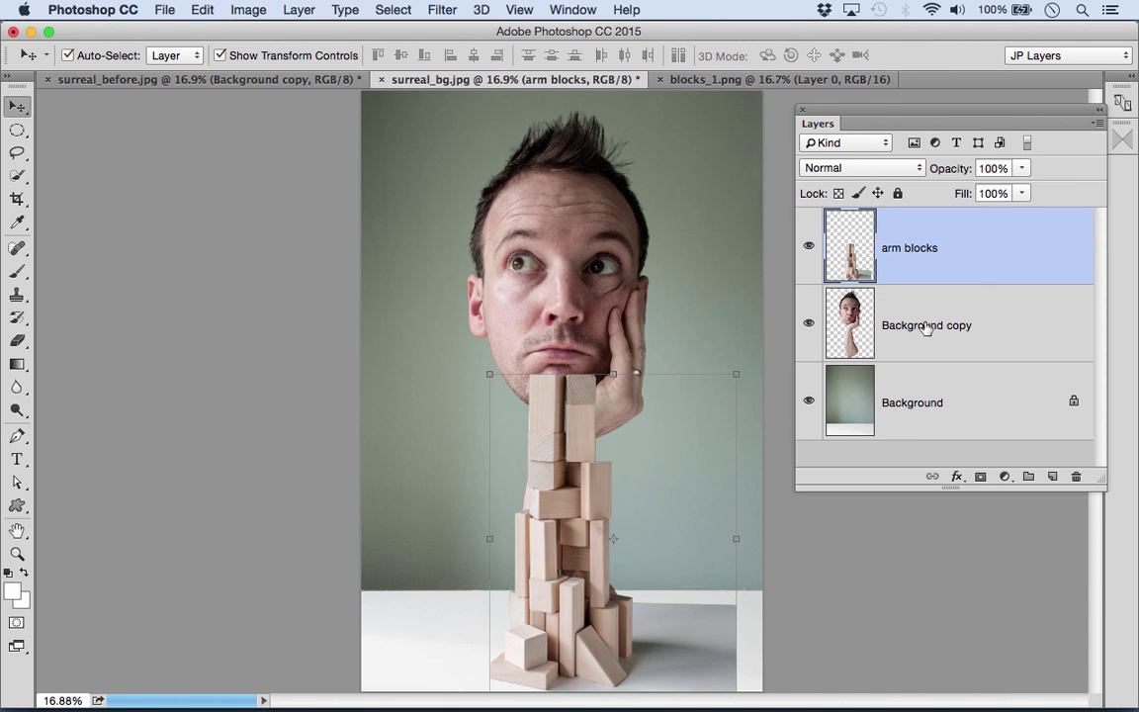
Rename the Background copy layer holding the head and arm as cutout.
click(907, 326)
double_click(923, 325)
text(cut)
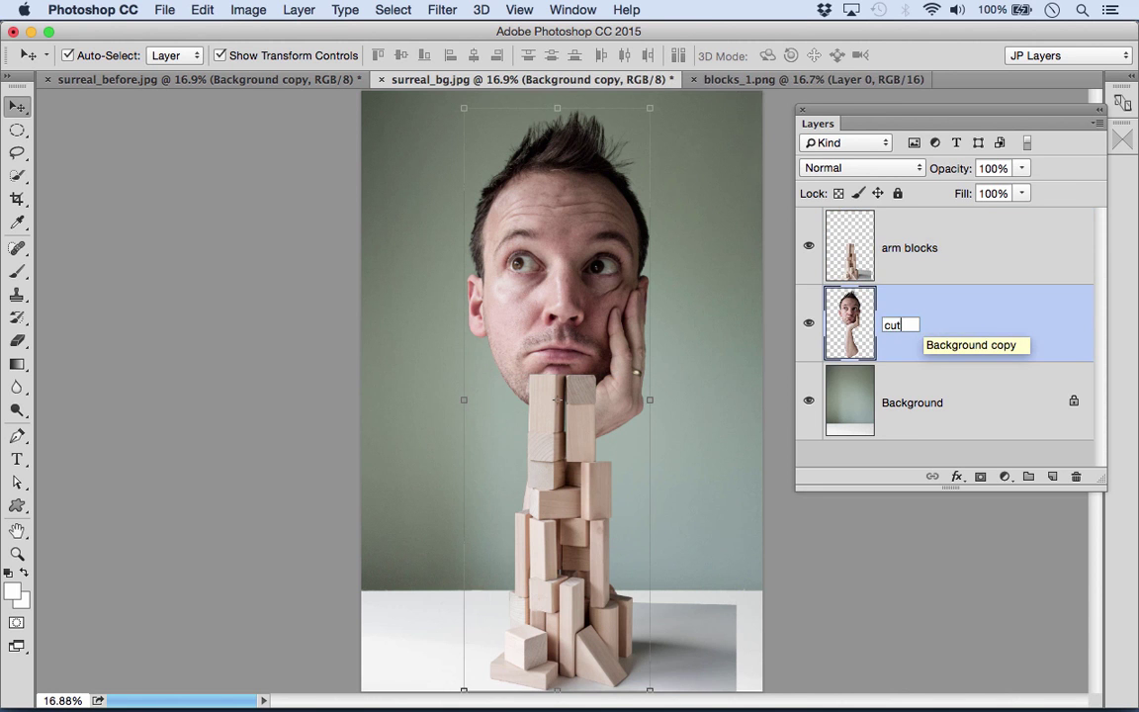
text(out)
key(Return)
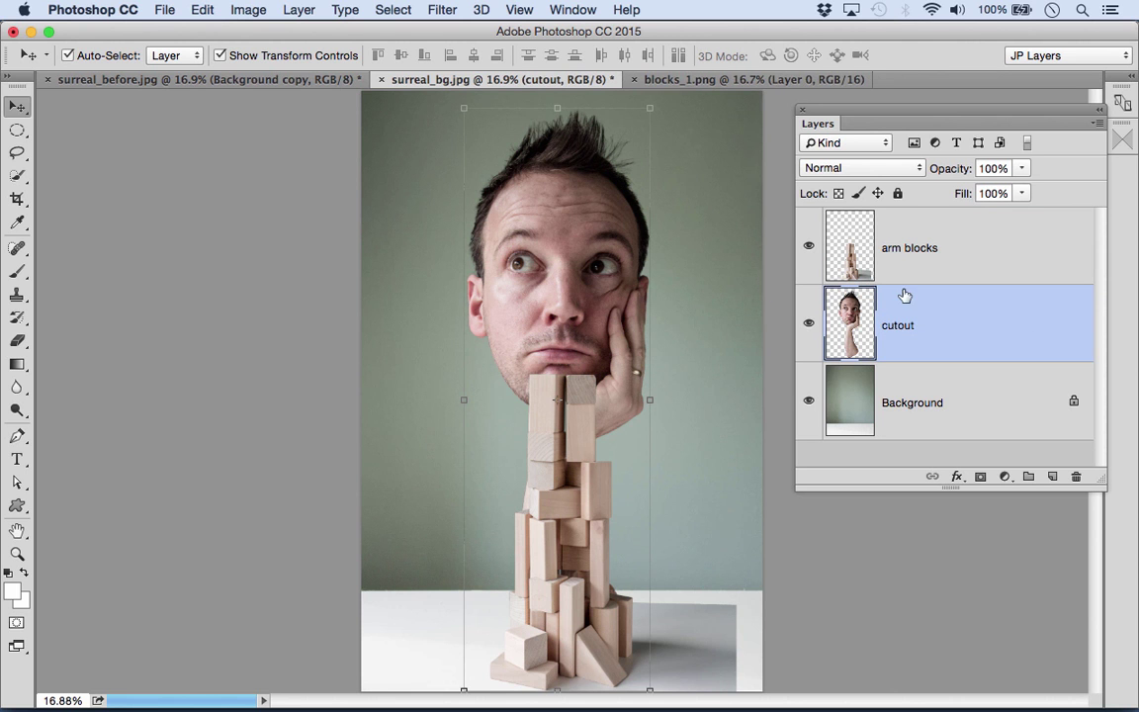
Set the arm blocks layer's blend mode to Multiply and enlarge the view on the forearm.
click(863, 239)
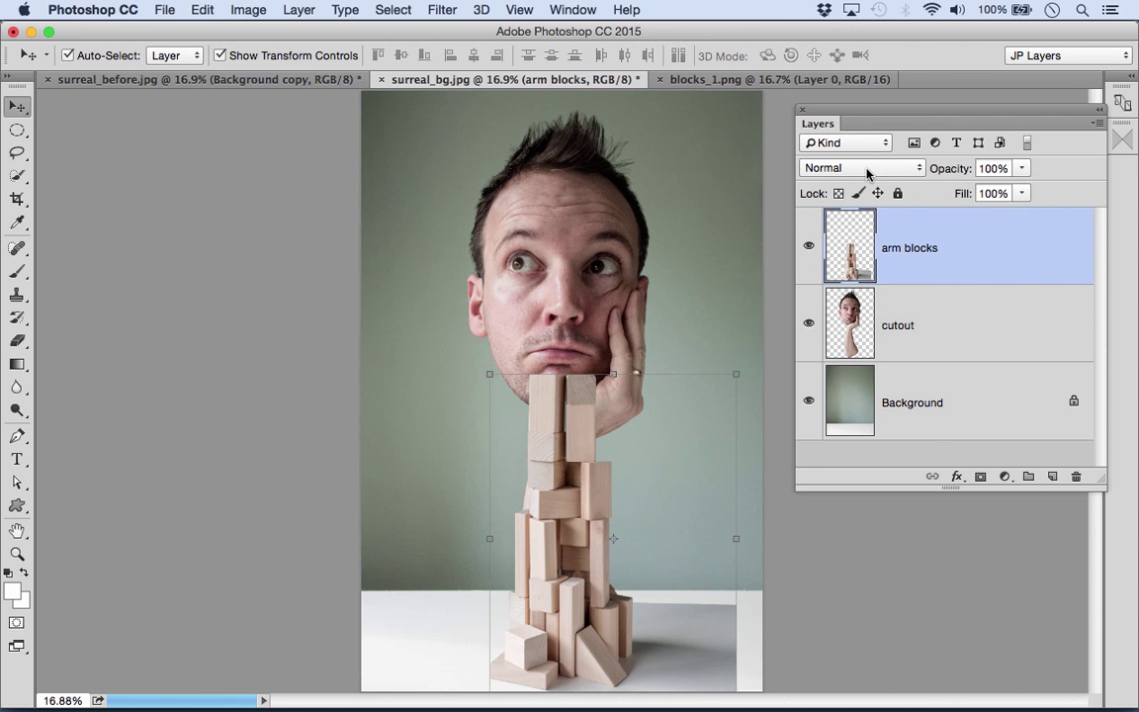
click(867, 170)
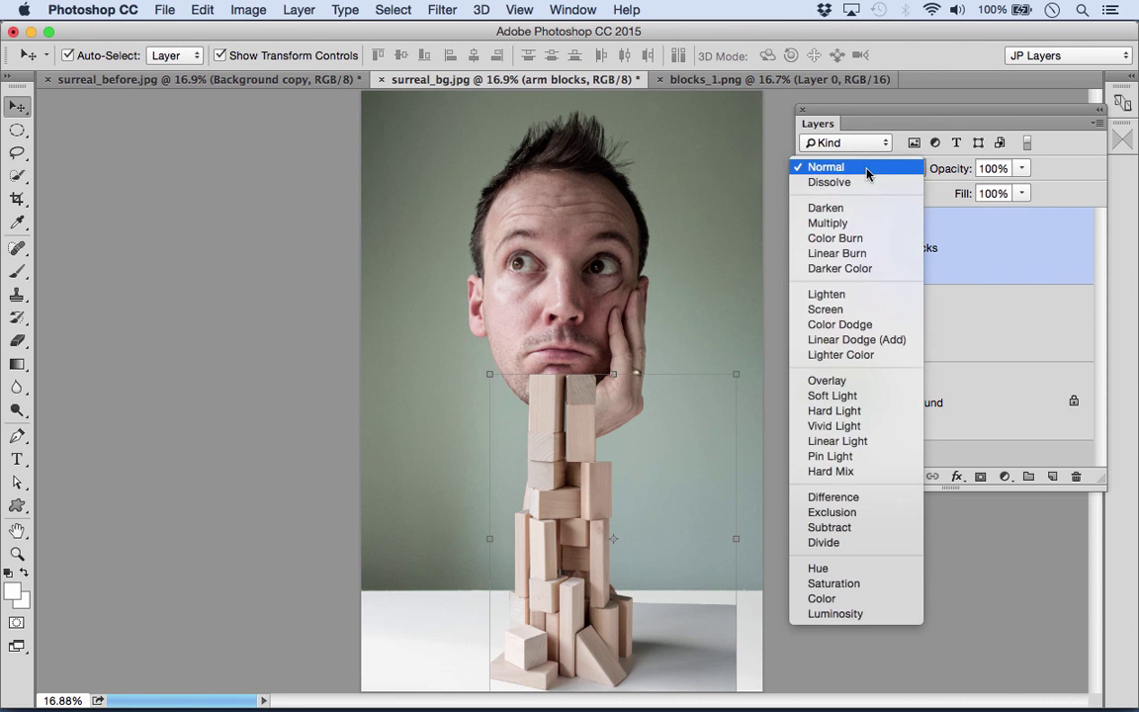
click(830, 222)
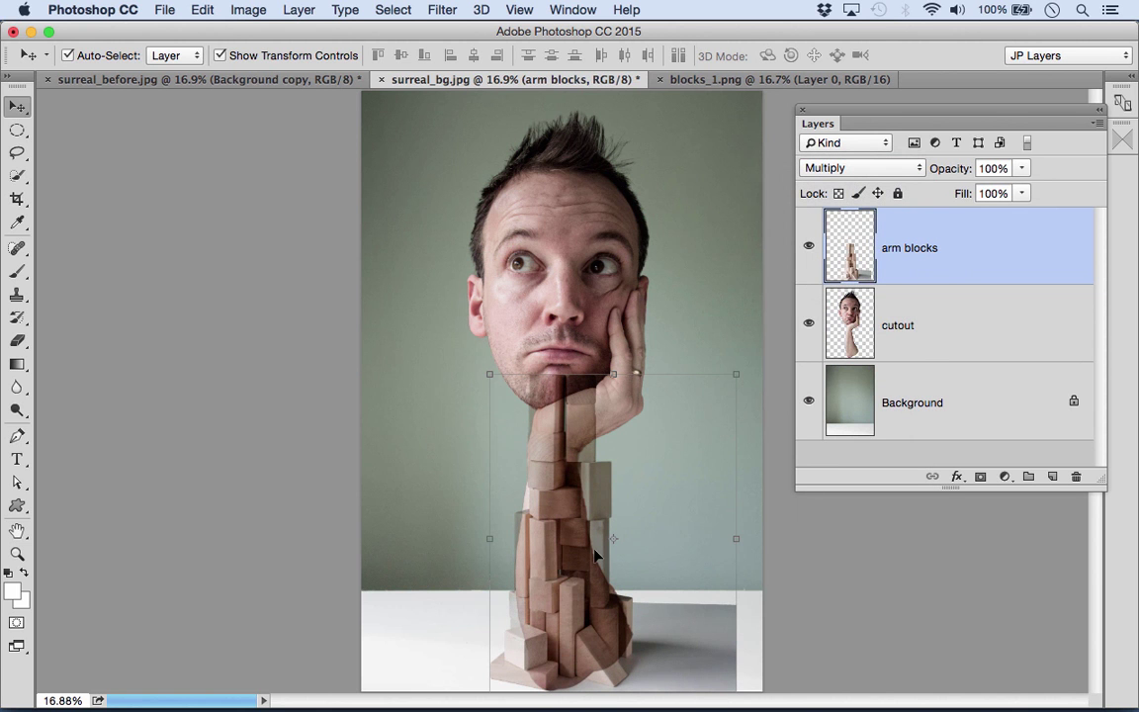
drag(529, 577, 594, 239)
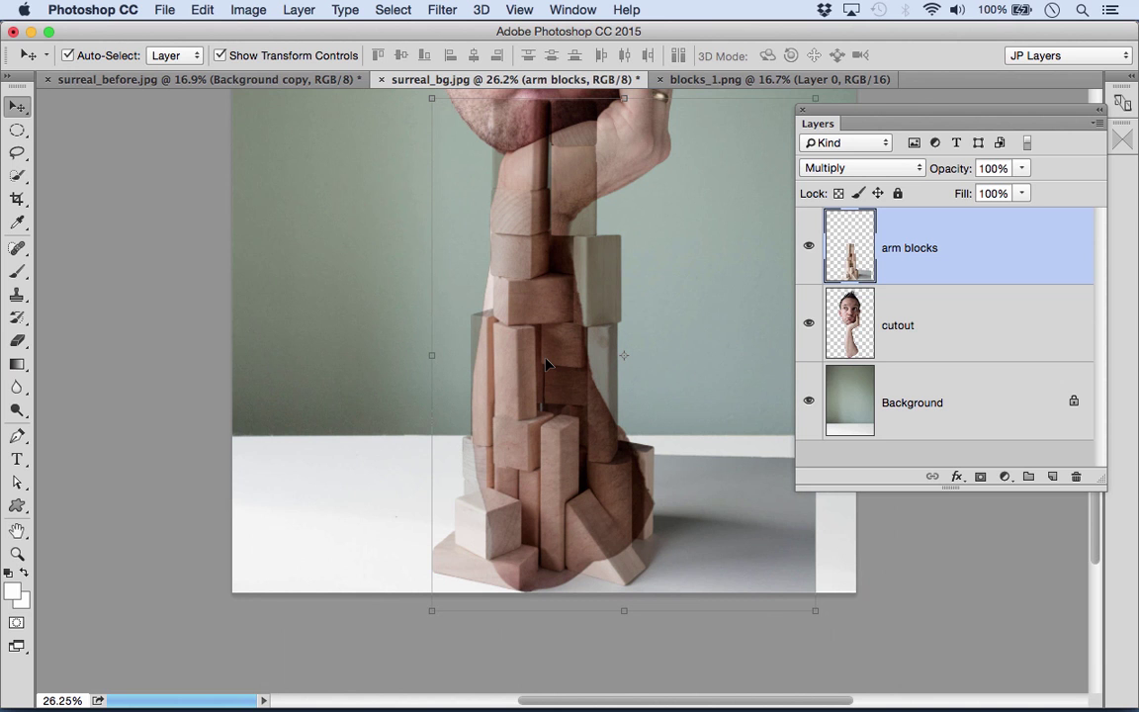
Open the arm blocks layer's Blending Options and move the dialog aside to uncover the arm.
double_click(1009, 245)
drag(557, 81, 400, 84)
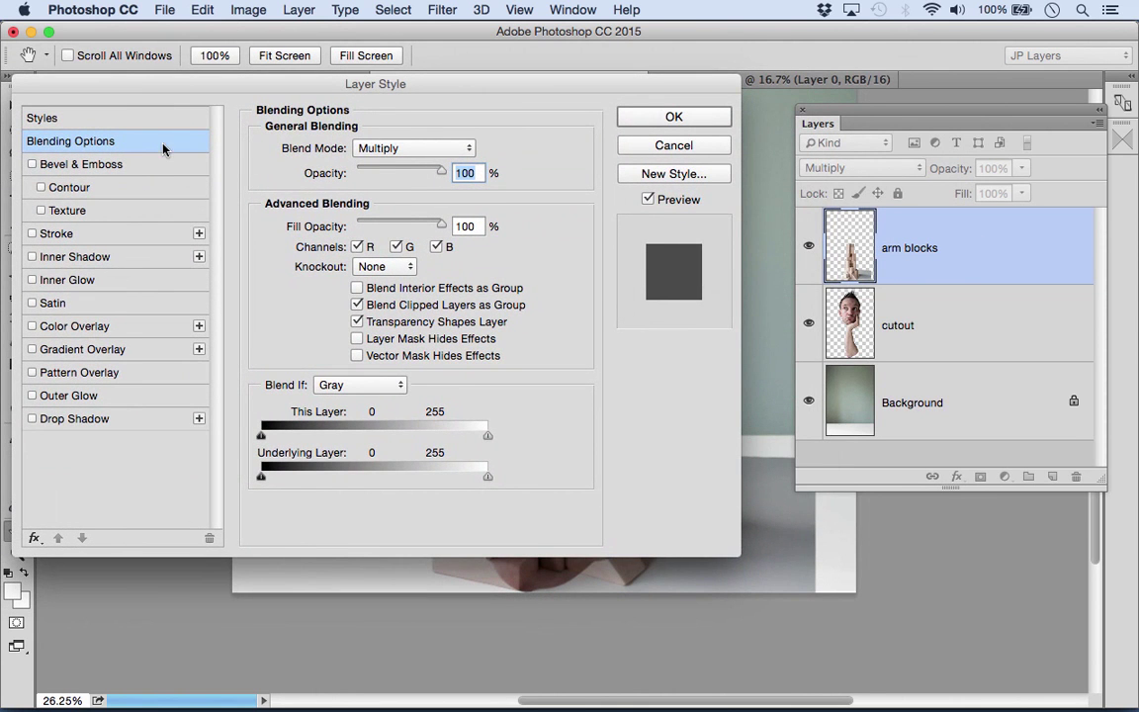
drag(384, 76, 242, 51)
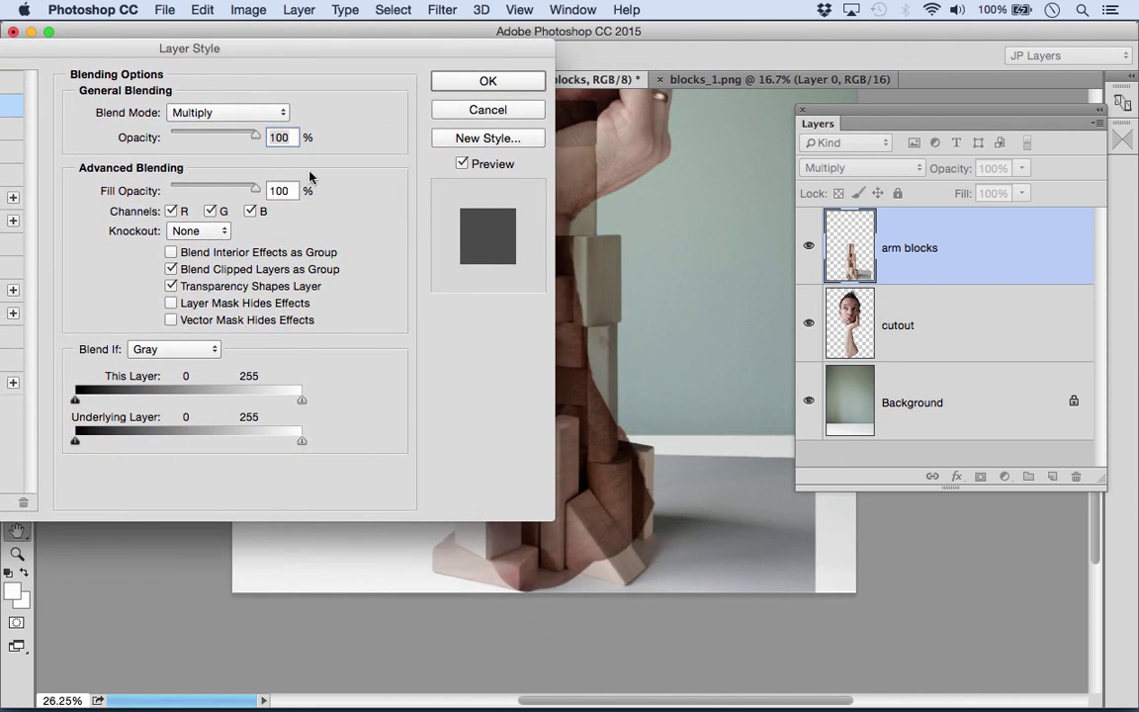
drag(368, 59, 331, 42)
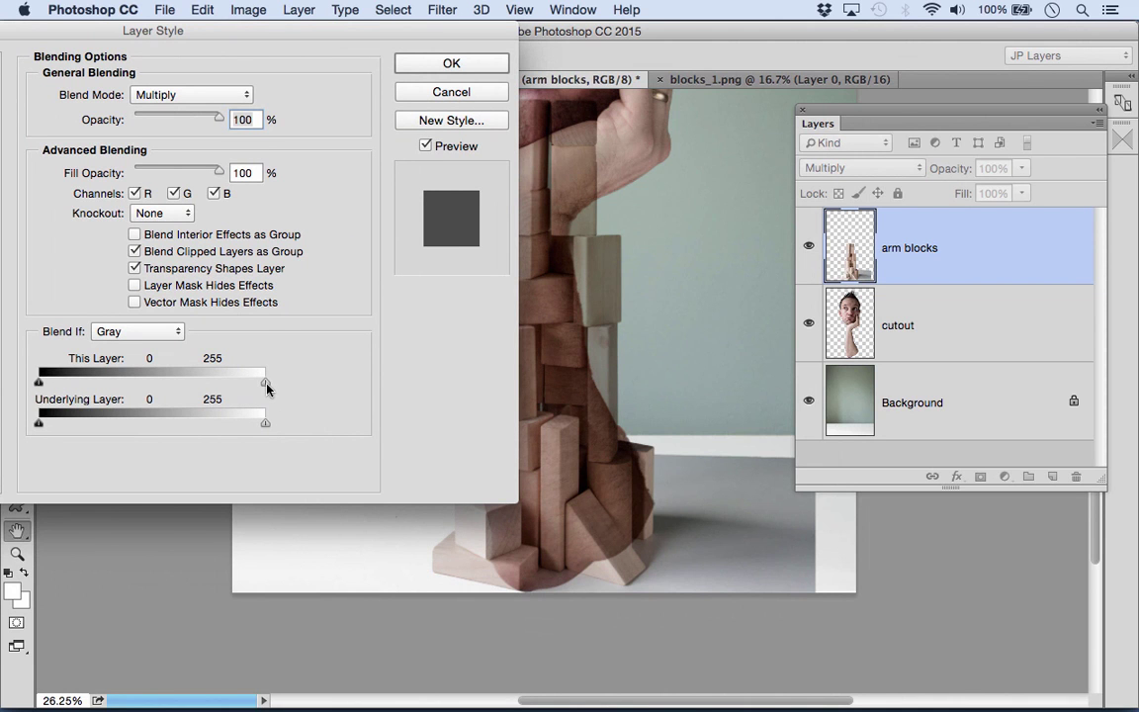
Try hiding the blocks' bright tones by lowering the unsplit Gray This Layer white point to 182 and restoring it to 255.
drag(265, 385, 203, 384)
drag(363, 35, 301, 35)
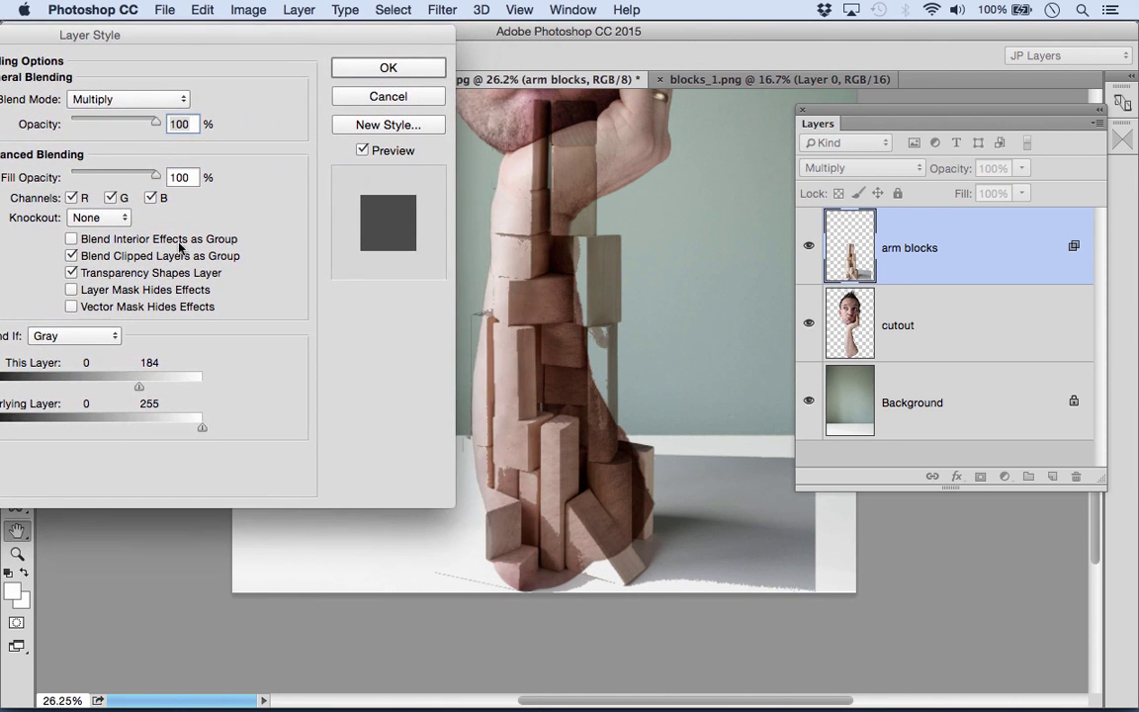
mouse_move(139, 386)
mouse_down()
mouse_move(211, 384)
mouse_move(137, 390)
mouse_up()
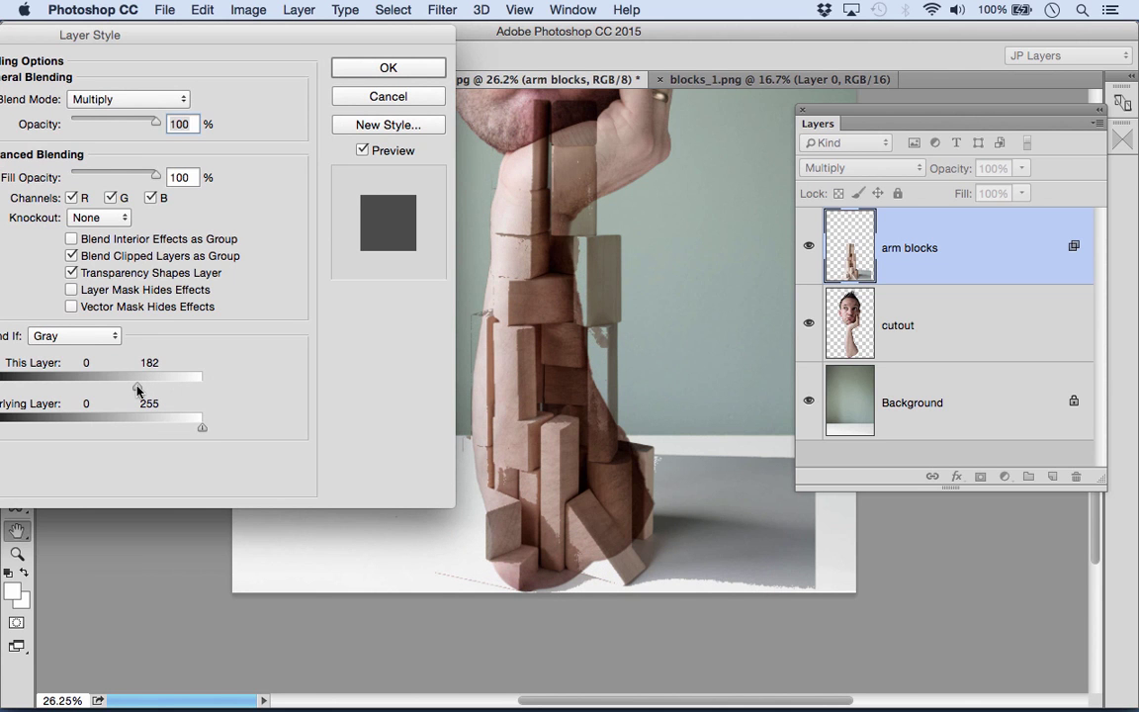
drag(137, 390, 205, 387)
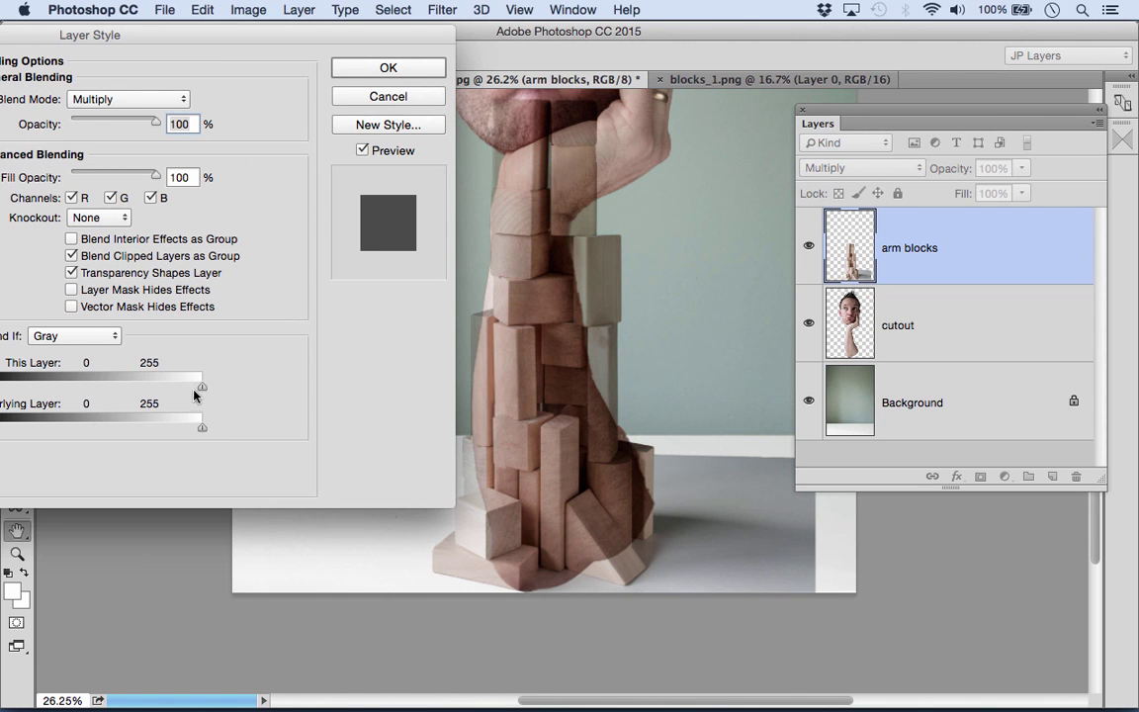
drag(201, 388, 143, 397)
Split the Gray Blend If white point of This Layer to 175 / 242 for a soft fade of the bright tones.
key(alt)
drag(203, 389, 193, 387)
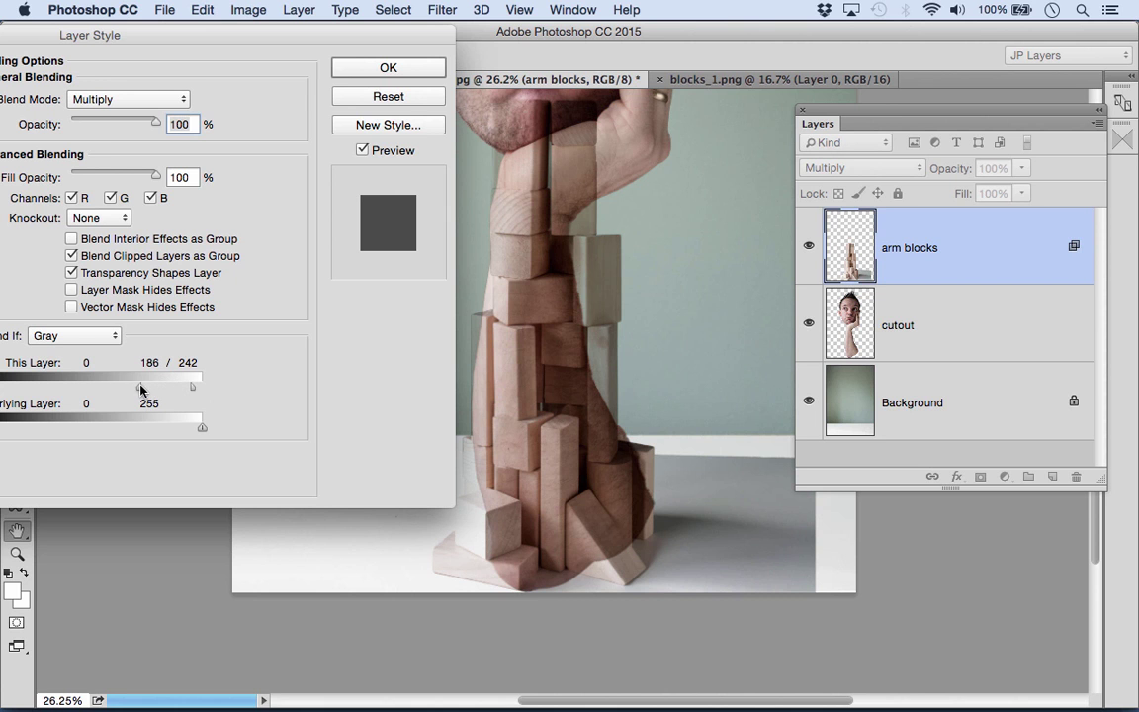
mouse_move(138, 388)
mouse_down()
mouse_move(113, 394)
mouse_move(132, 392)
mouse_up()
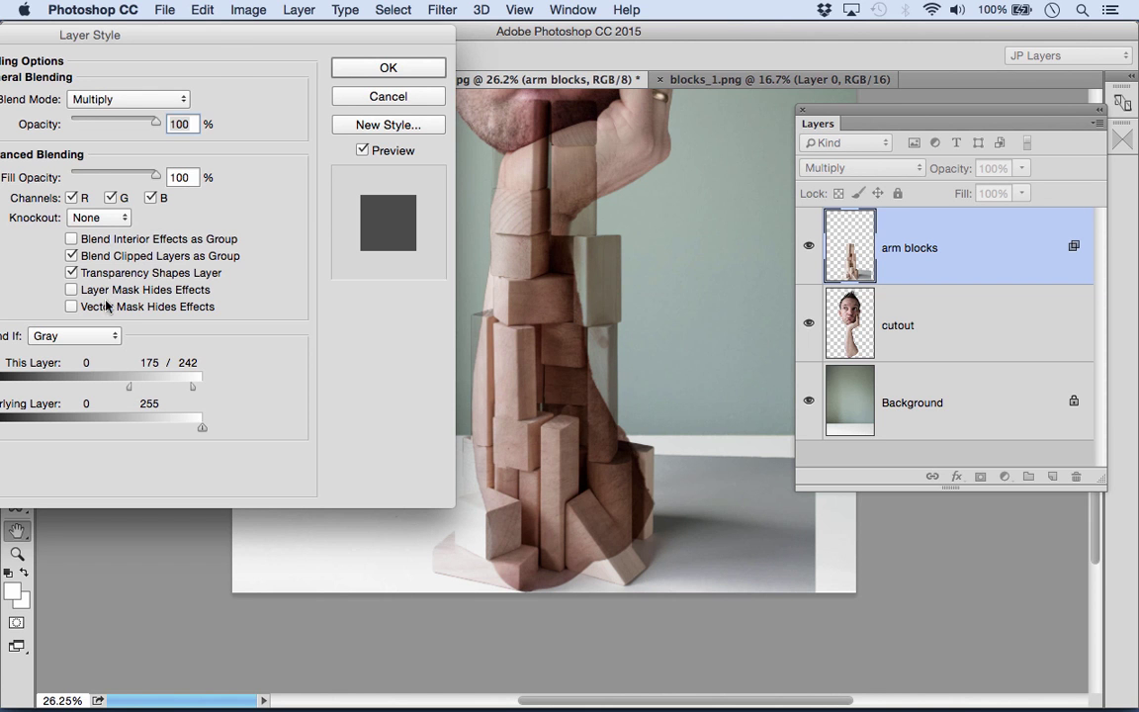
Split the Red channel's This Layer white point in Blend If to 206 / 255 and apply the layer style.
drag(65, 30, 165, 10)
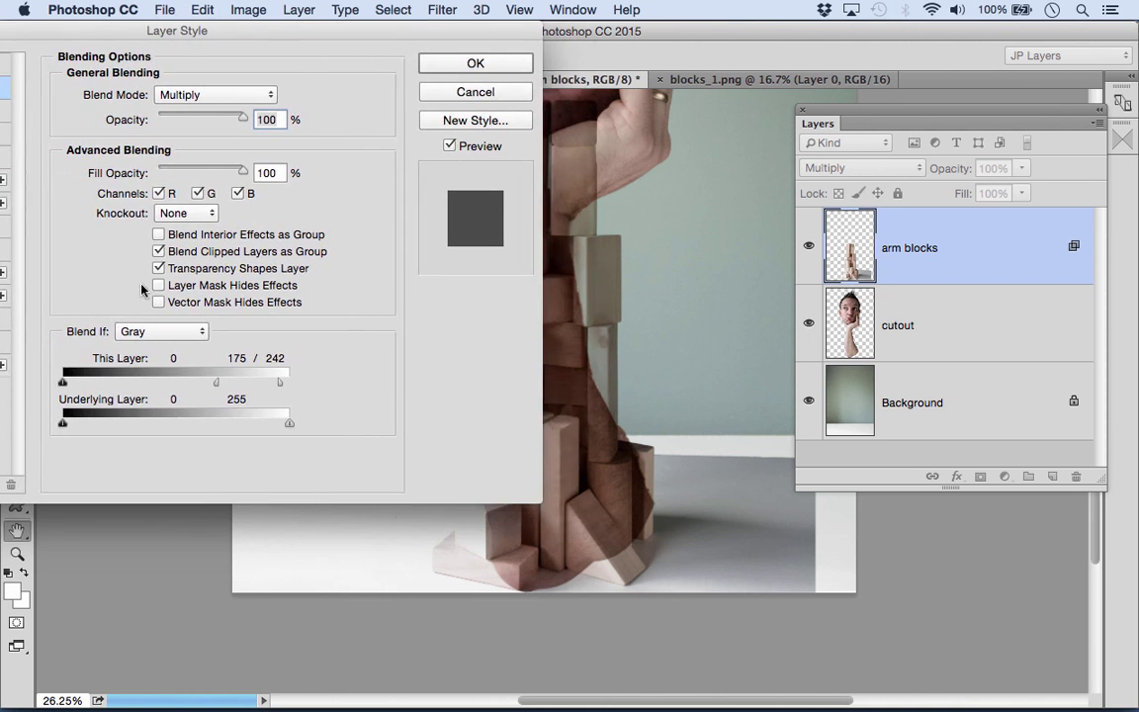
click(159, 335)
click(158, 346)
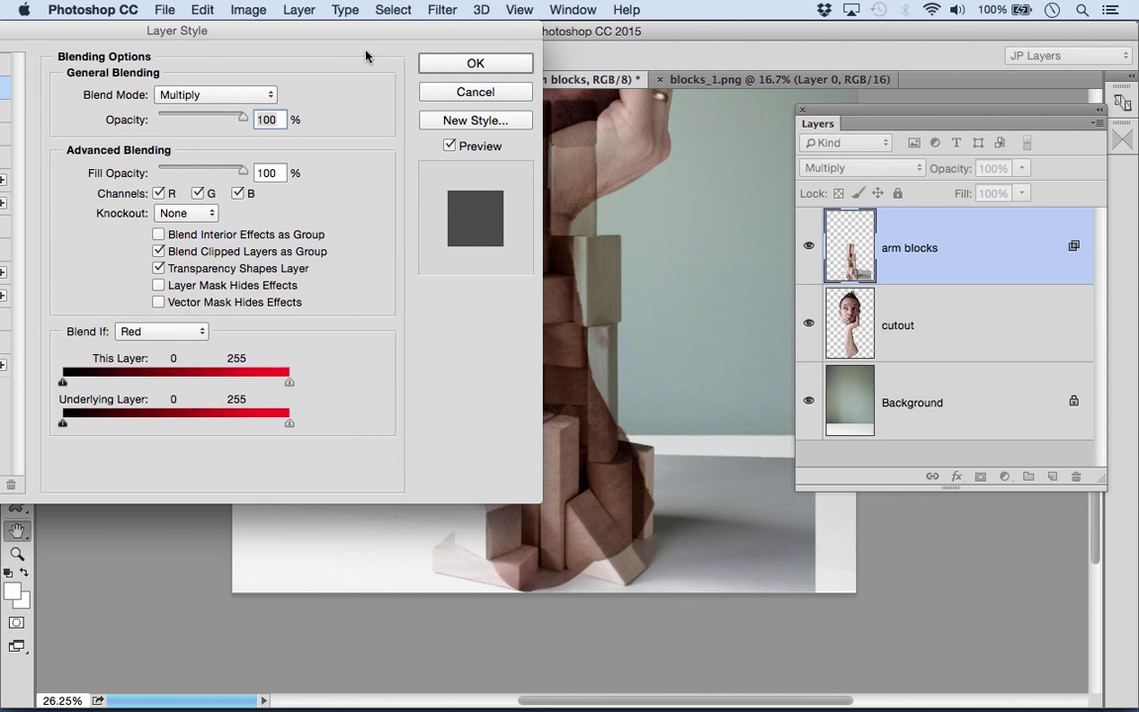
drag(378, 44, 288, 50)
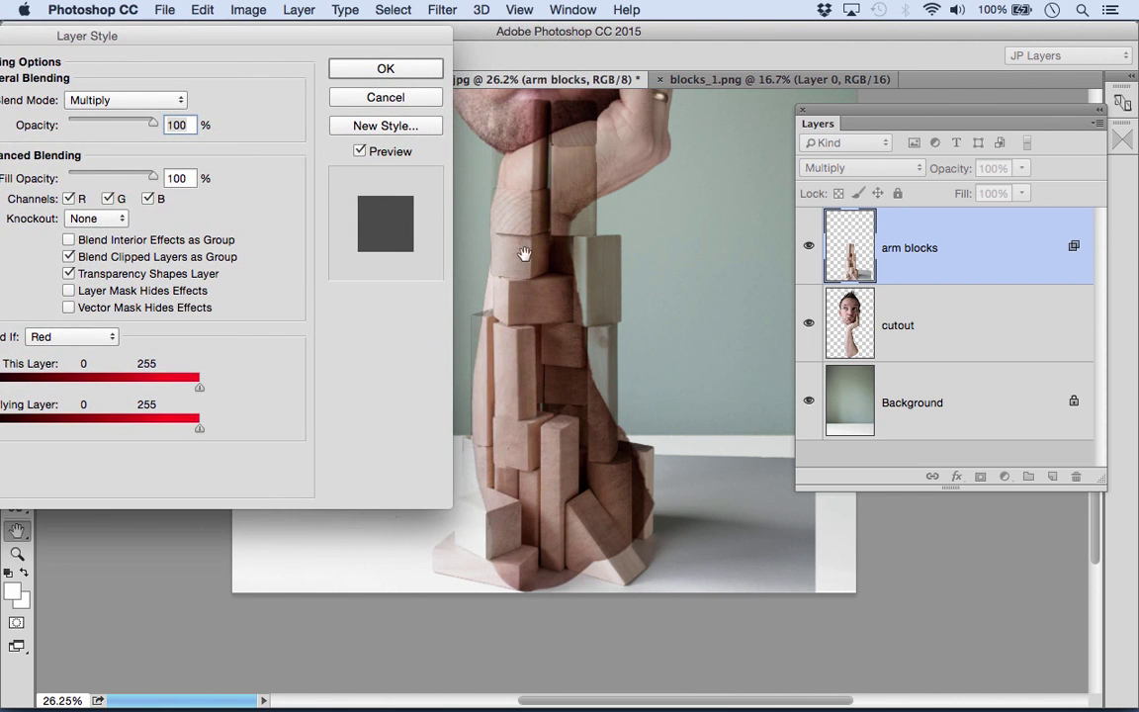
key(alt)
drag(198, 392, 154, 395)
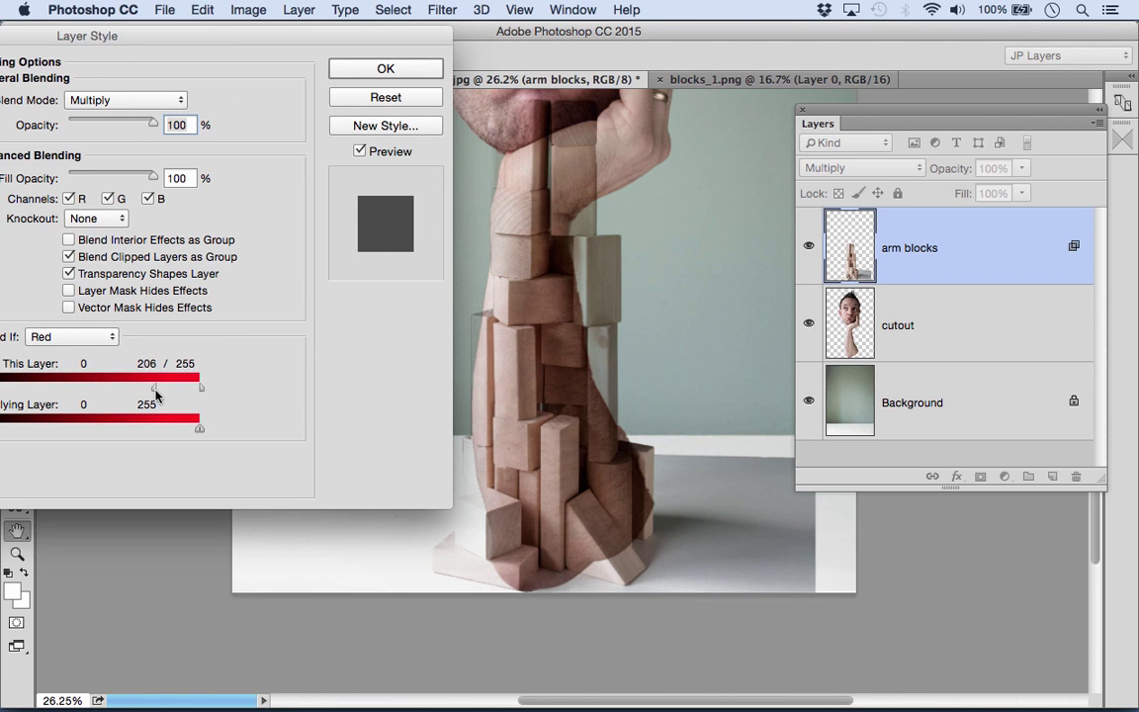
click(341, 69)
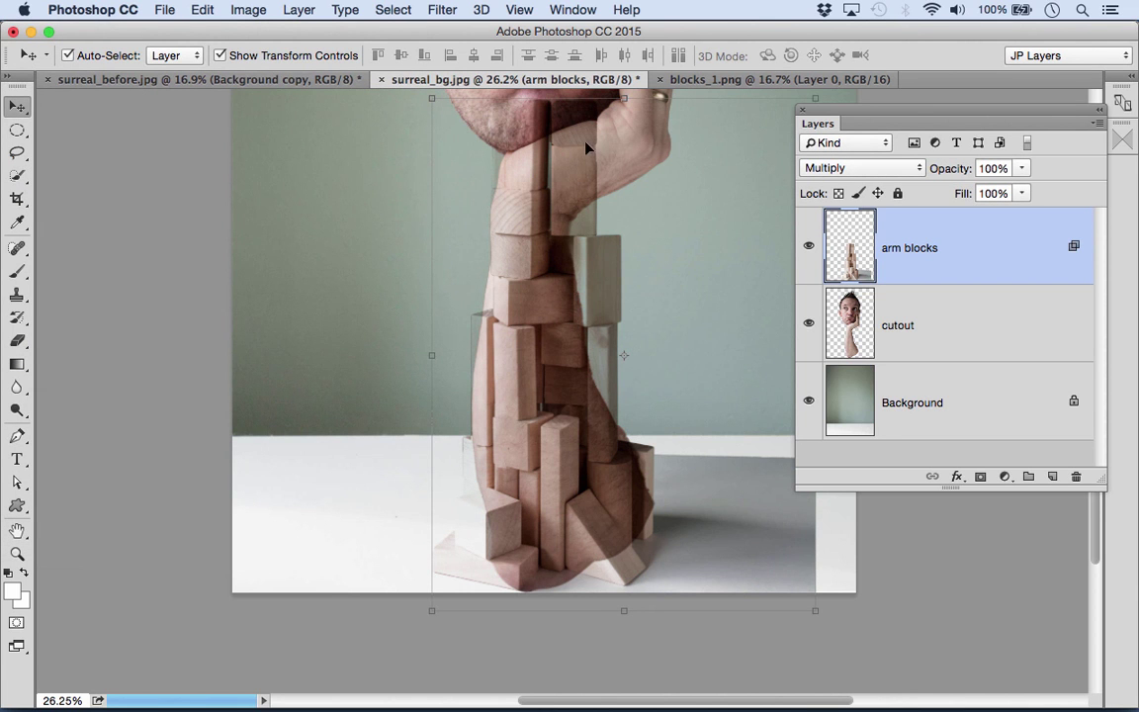
Clip the arm blocks layer to the cutout layer, and duplicate both layers, placing the copies beneath the originals.
alt+click(949, 279)
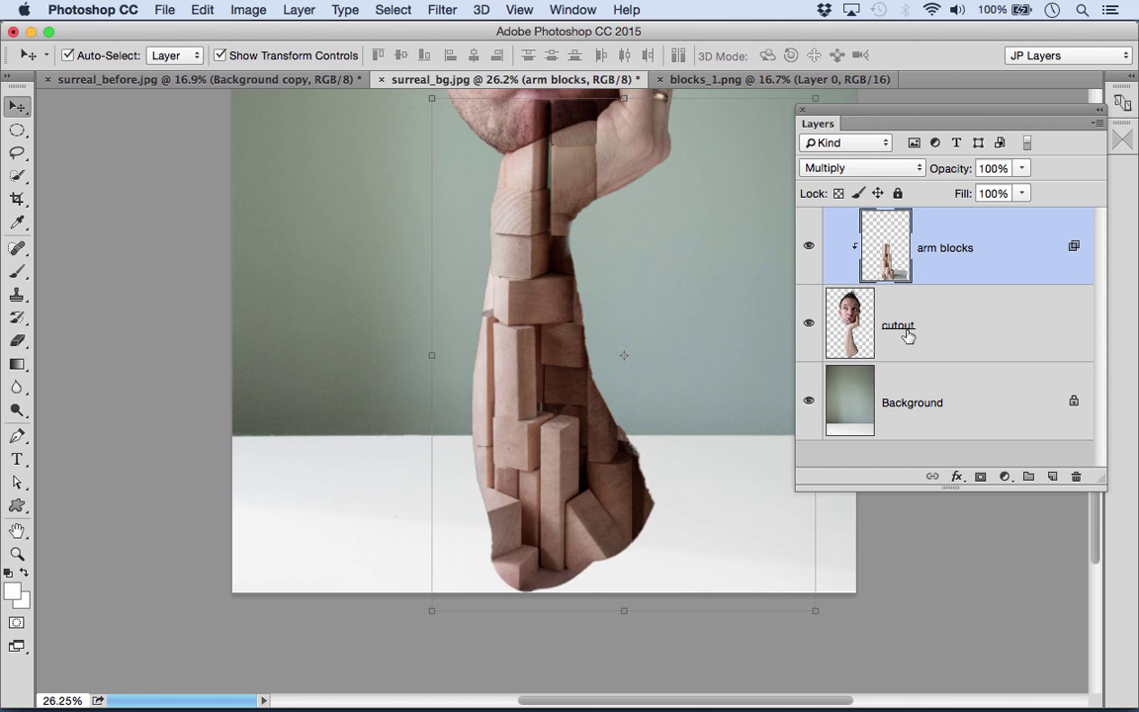
shift+click(1007, 330)
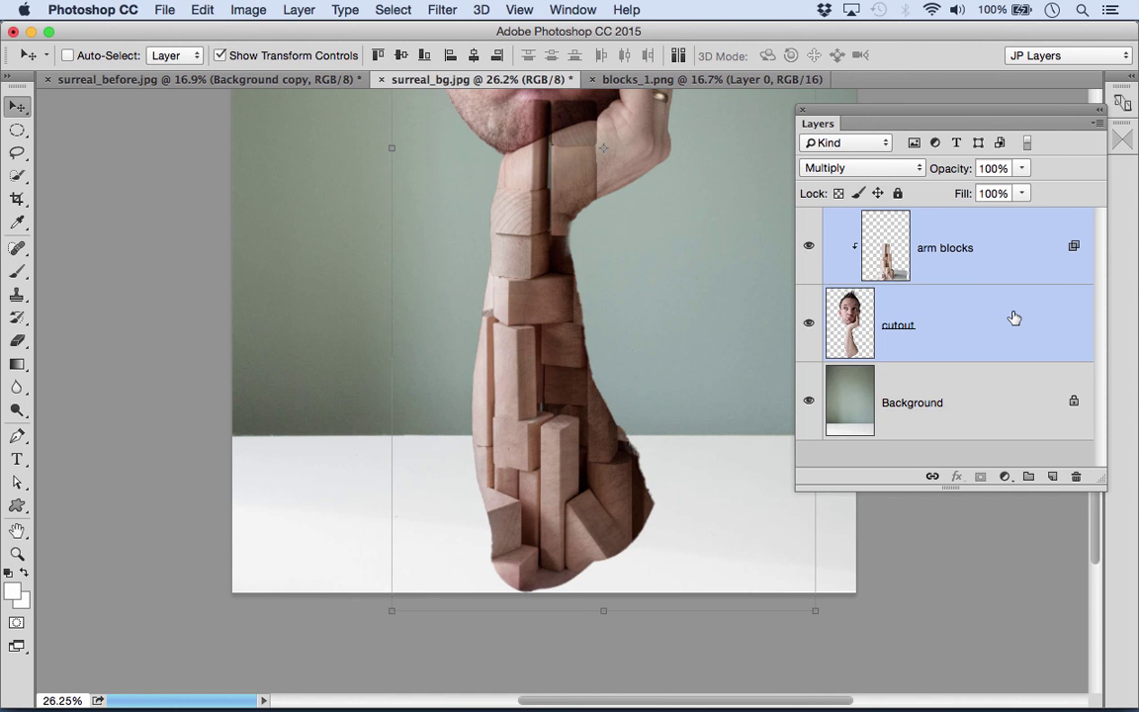
key(super+j)
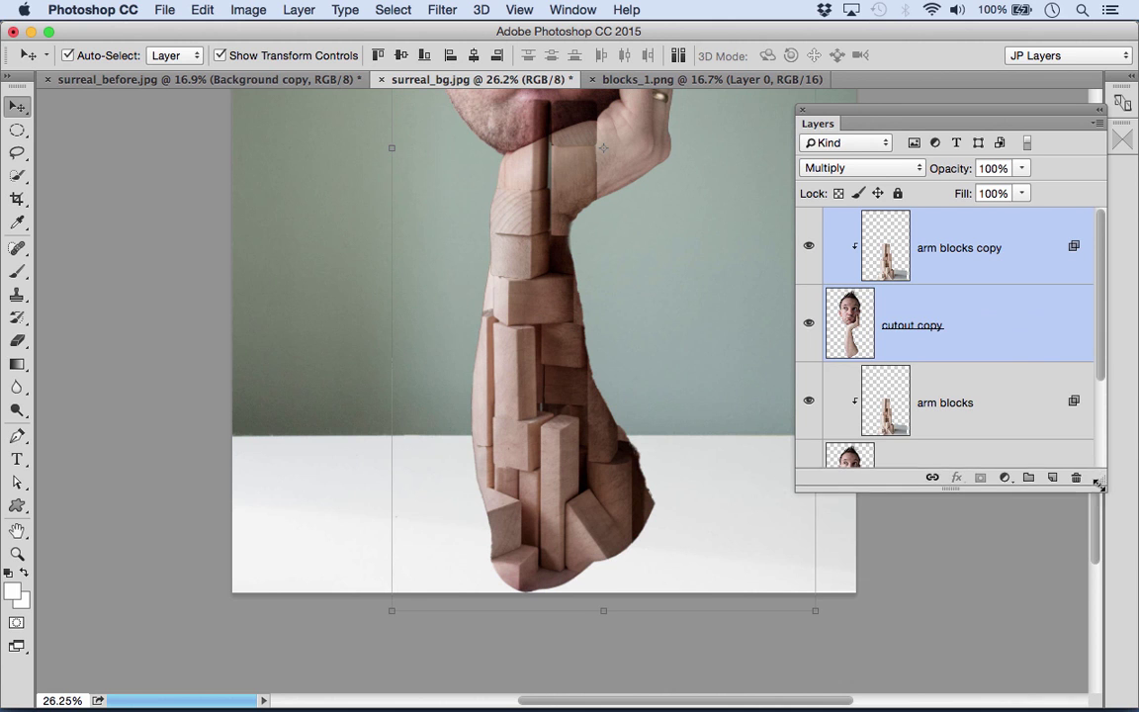
drag(1099, 477, 1120, 597)
drag(1014, 343, 1004, 520)
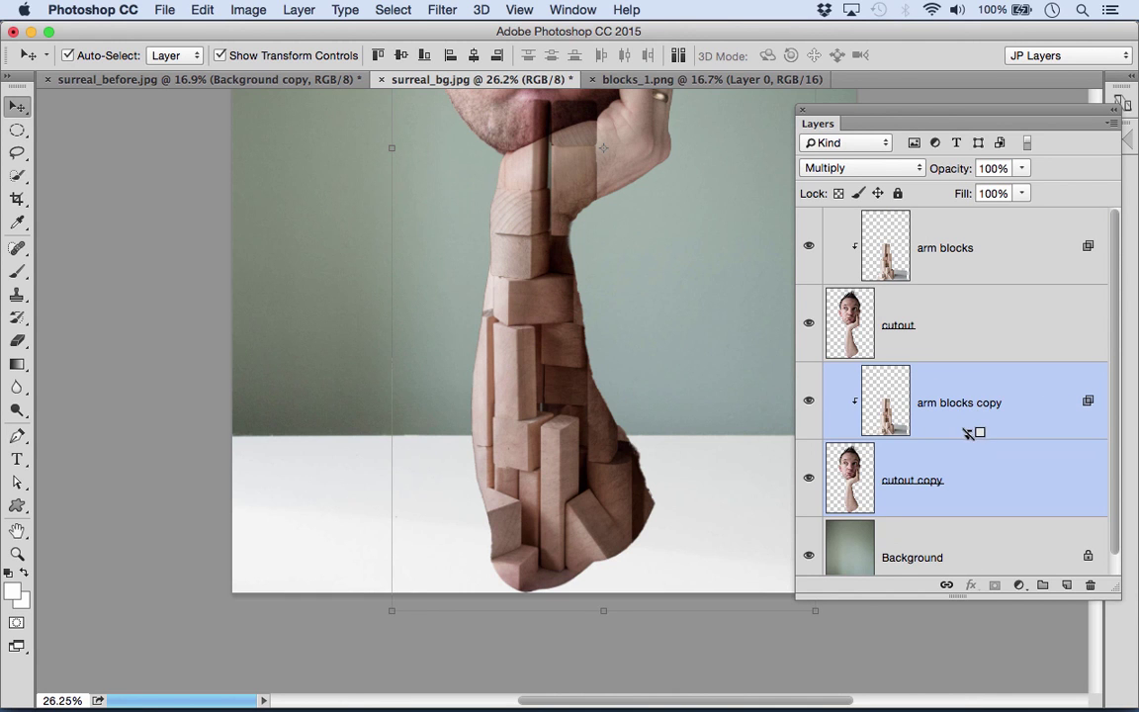
Release the arm blocks copy from its clipping mask and clear its layer style.
alt+click(969, 432)
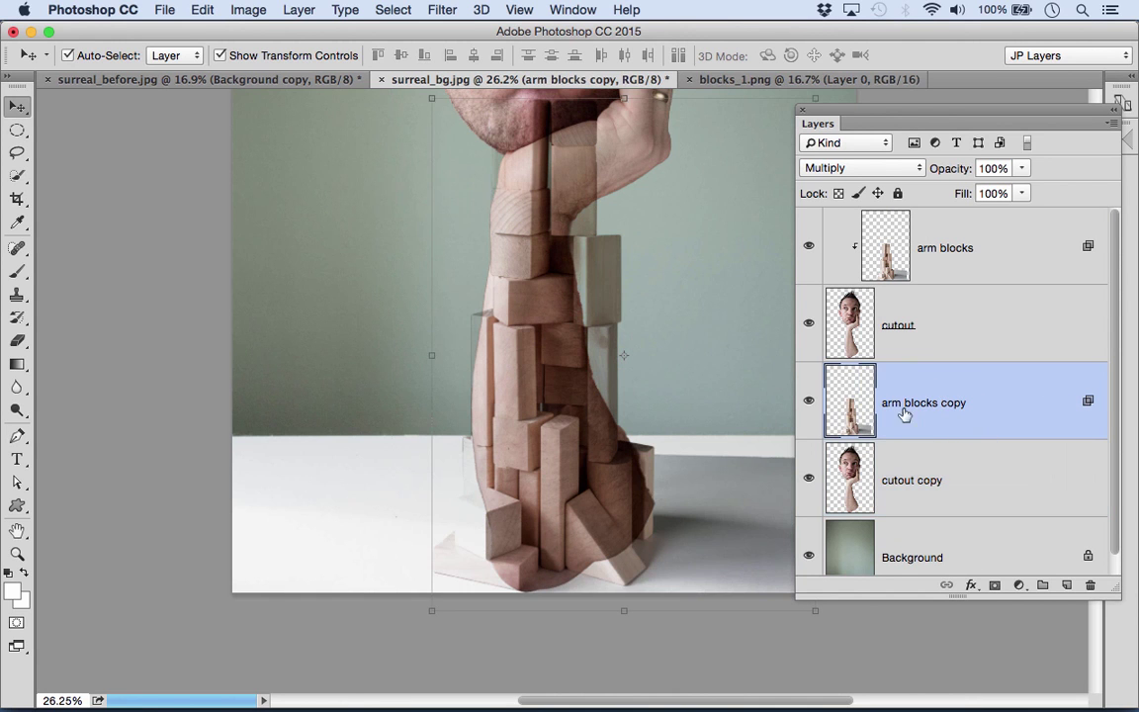
right_click(1088, 403)
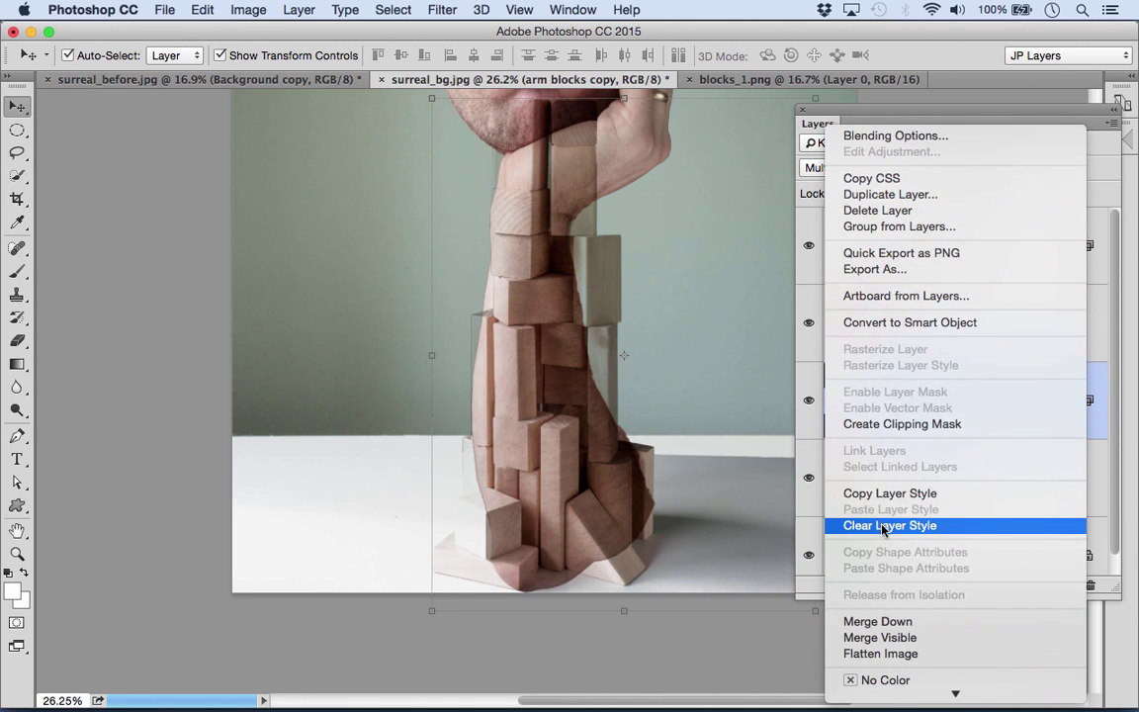
click(883, 527)
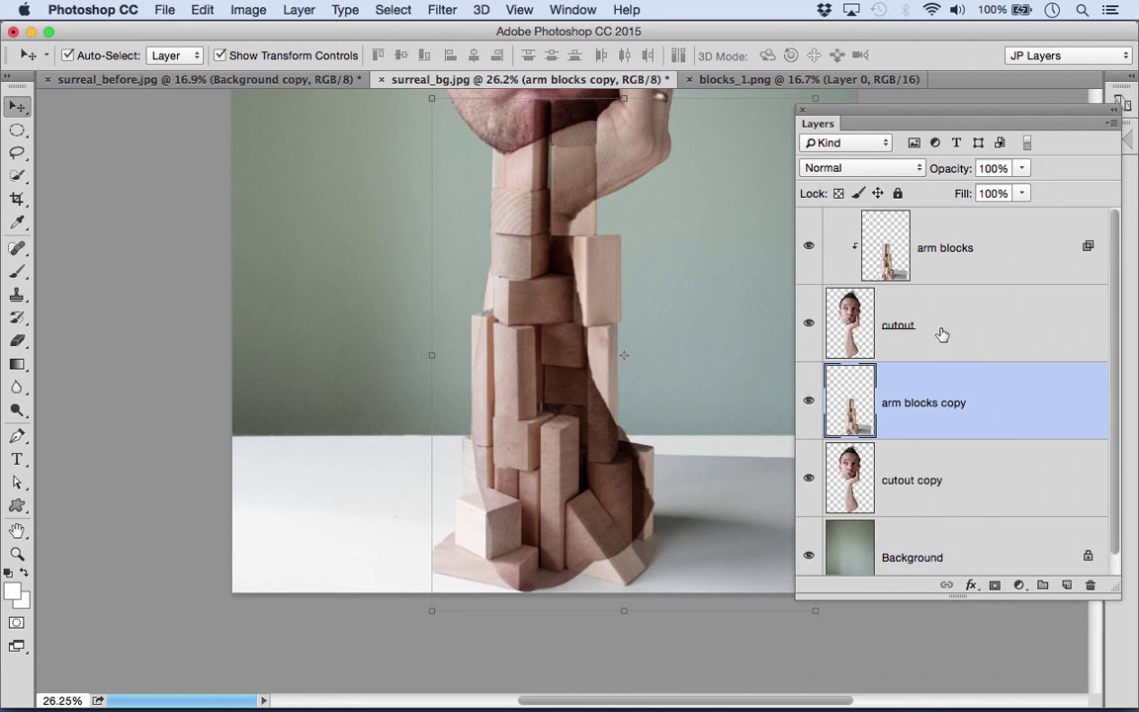
Add a black layer mask to the arm blocks copy layer and paint white across the forearm's base to reveal the protruding blocks.
alt+click(994, 585)
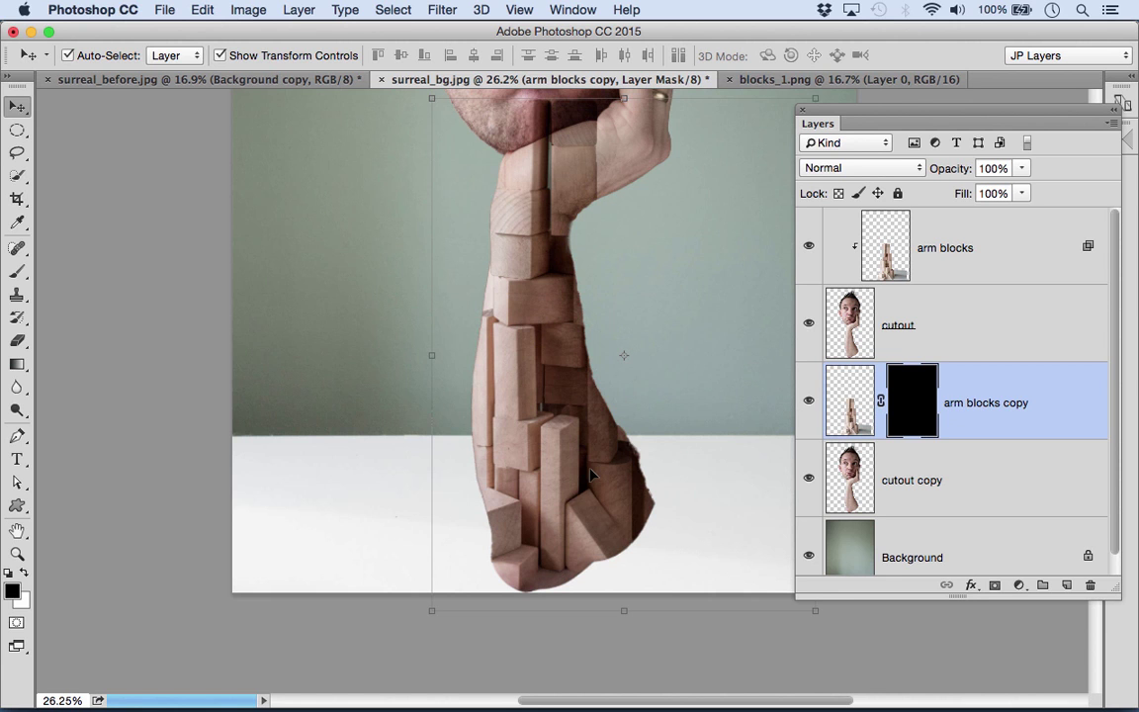
key(b)
click(14, 277)
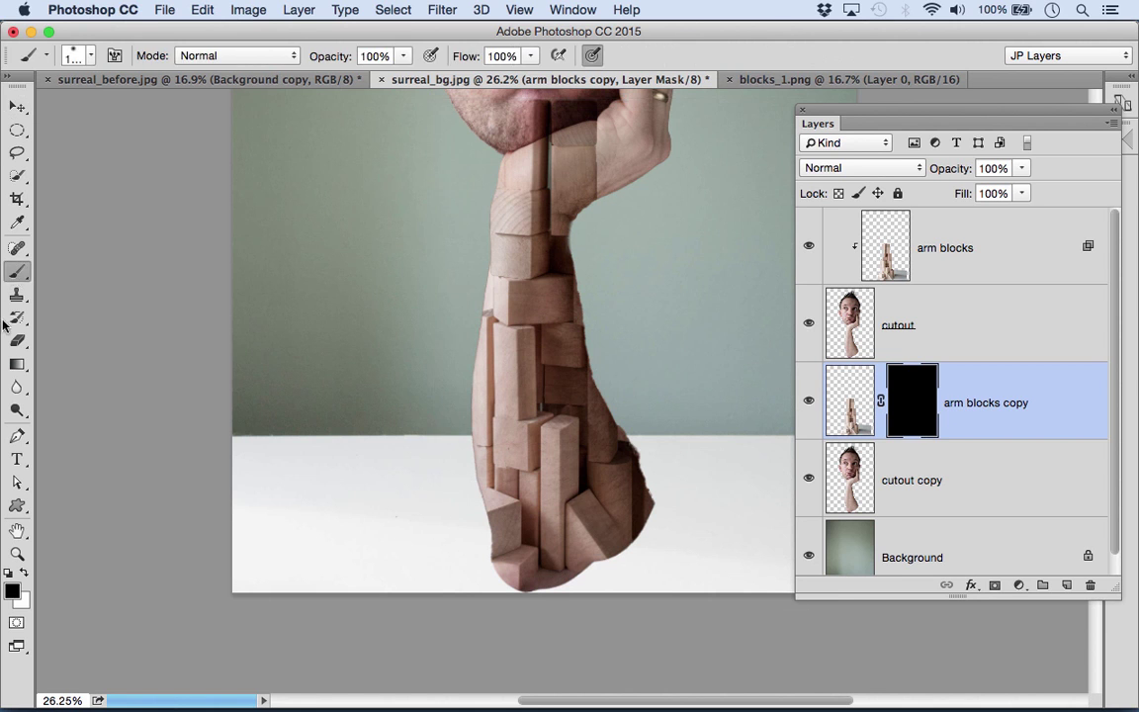
click(23, 574)
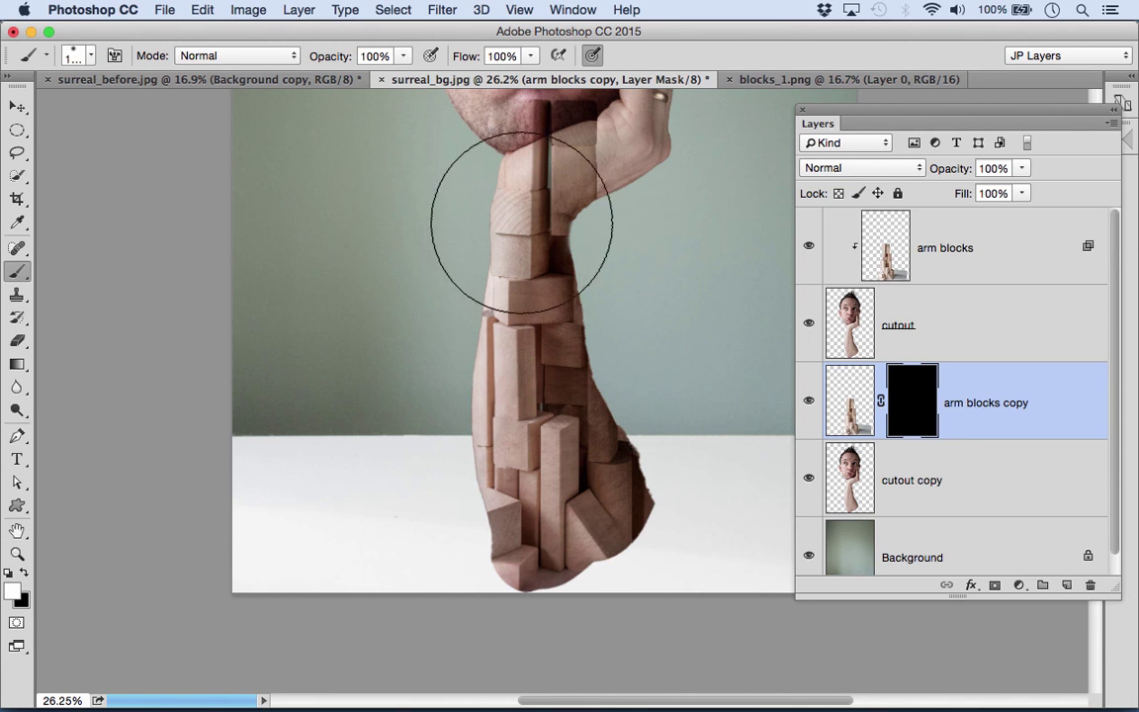
key(bracketleft)
key(bracketleft)
key(bracketleft)
key(bracketleft)
key(bracketleft)
key(bracketleft)
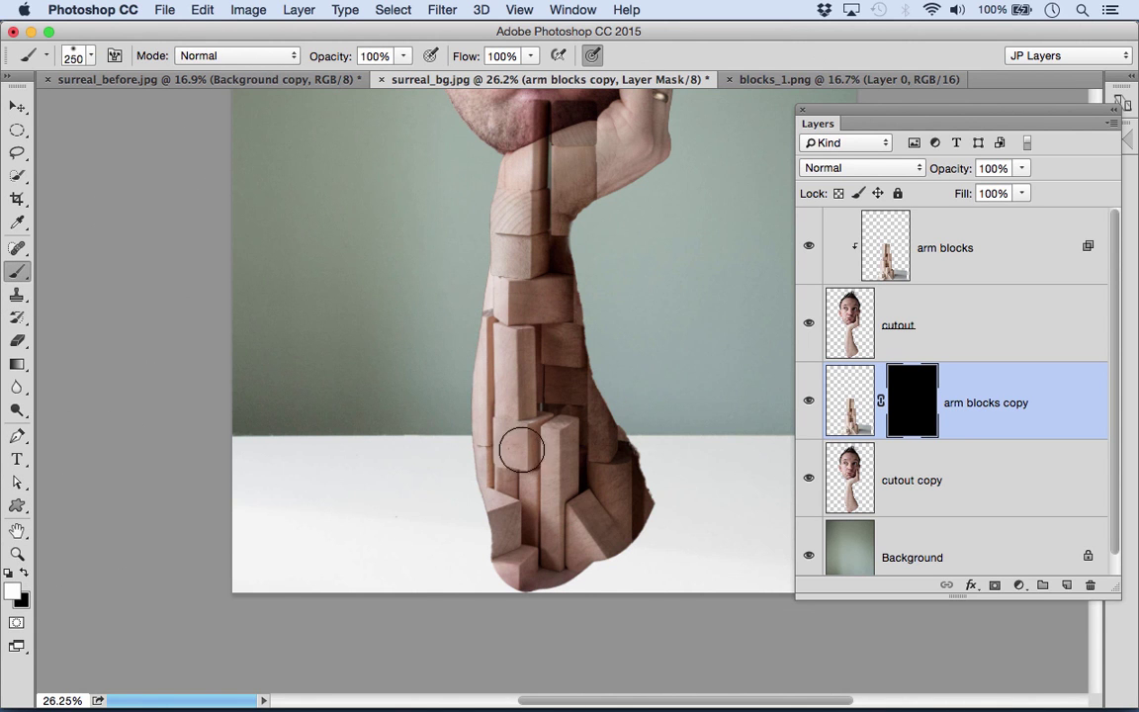
key(bracketleft)
key(bracketleft)
mouse_move(476, 478)
mouse_down()
mouse_move(474, 517)
mouse_move(470, 479)
mouse_move(455, 518)
mouse_move(470, 506)
mouse_move(475, 566)
mouse_move(436, 563)
mouse_move(524, 561)
mouse_move(514, 571)
mouse_move(597, 560)
mouse_move(541, 557)
mouse_move(575, 551)
mouse_move(690, 570)
mouse_move(587, 565)
mouse_move(699, 538)
mouse_move(628, 516)
mouse_move(665, 507)
mouse_move(636, 478)
mouse_up()
Paint white on the arm blocks copy mask to reveal the cast shadow beside the base blocks.
key(bracketright)
key(bracketright)
key(bracketleft)
key(bracketleft)
key(bracketleft)
key(bracketleft)
key(bracketleft)
key(bracketright)
key(bracketright)
key(bracketright)
key(bracketright)
key(bracketright)
mouse_move(672, 531)
mouse_down()
mouse_move(707, 508)
mouse_move(724, 538)
mouse_up()
Try painting the arm blocks copy mask with a 600 px brush to reveal more of the shadow area.
key(bracketright)
key(bracketright)
key(bracketright)
key(bracketright)
key(bracketright)
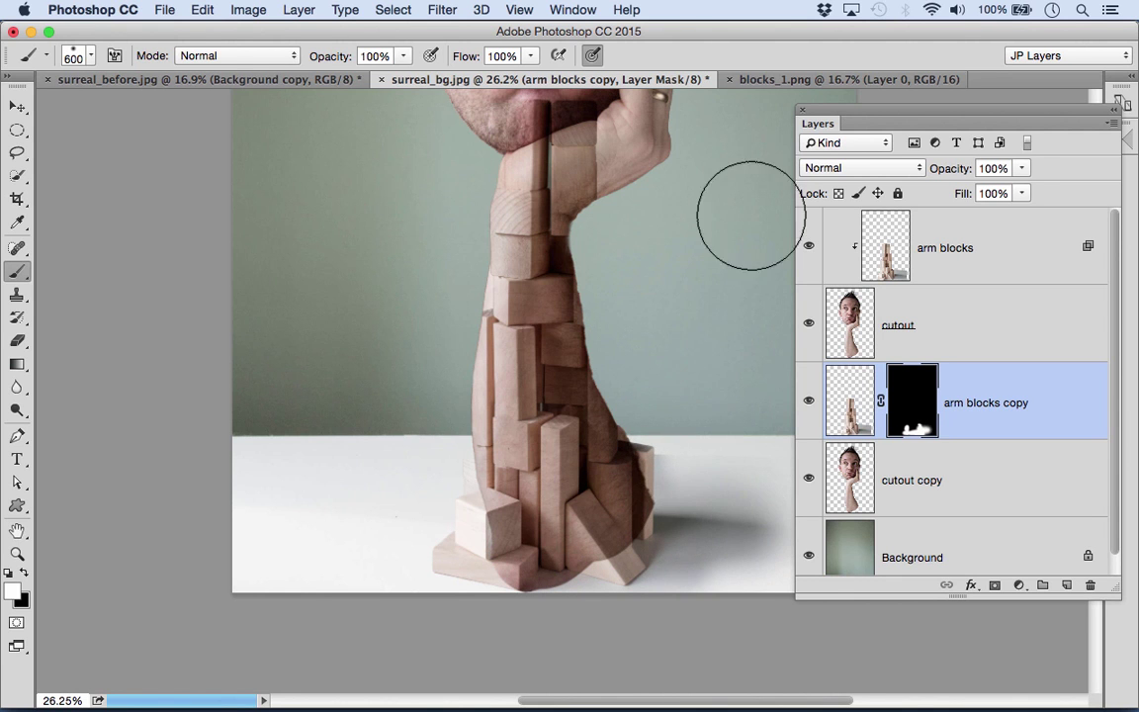
drag(818, 124, 1032, 175)
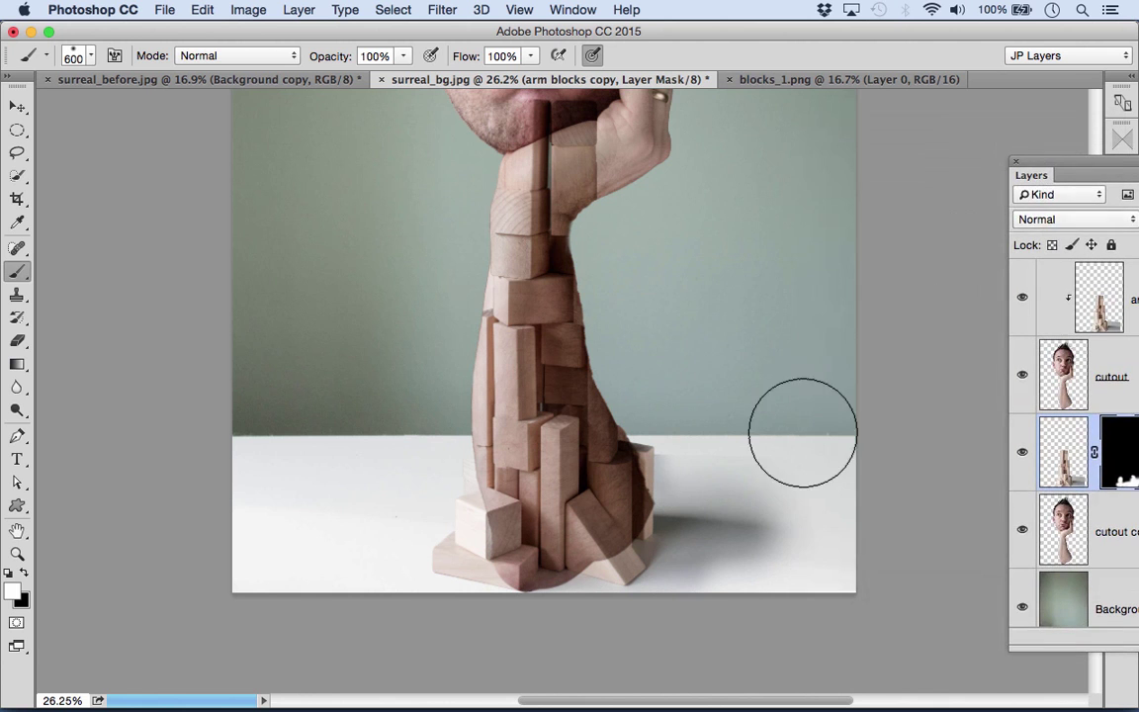
click(778, 533)
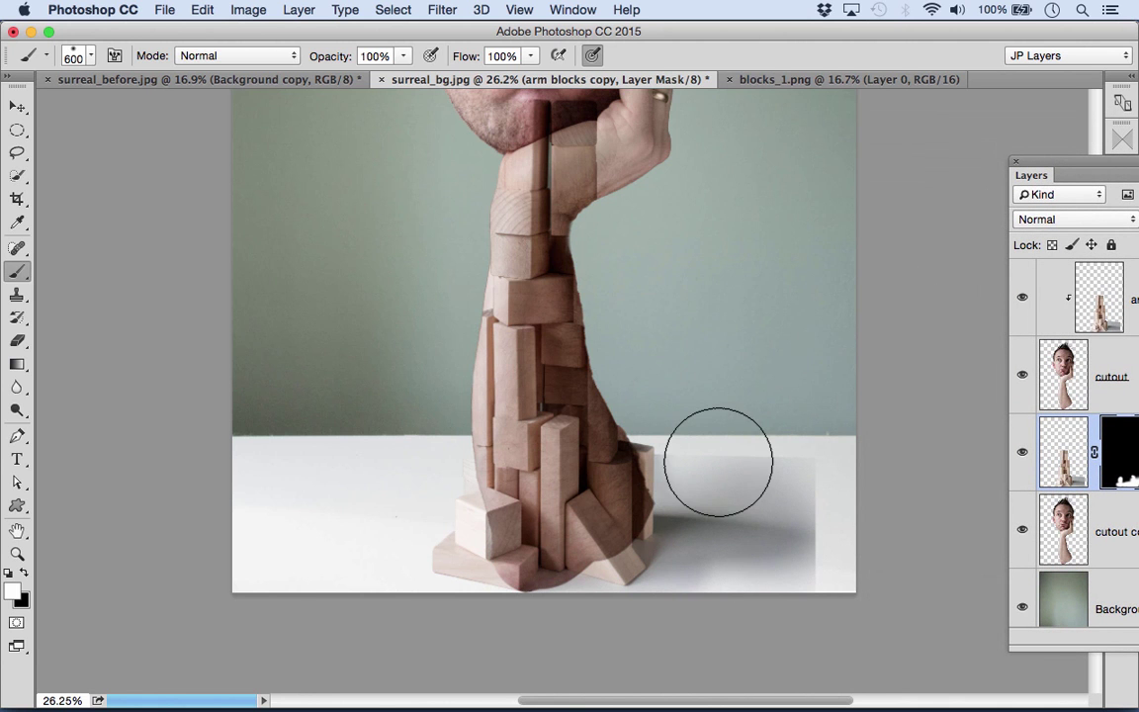
key(x)
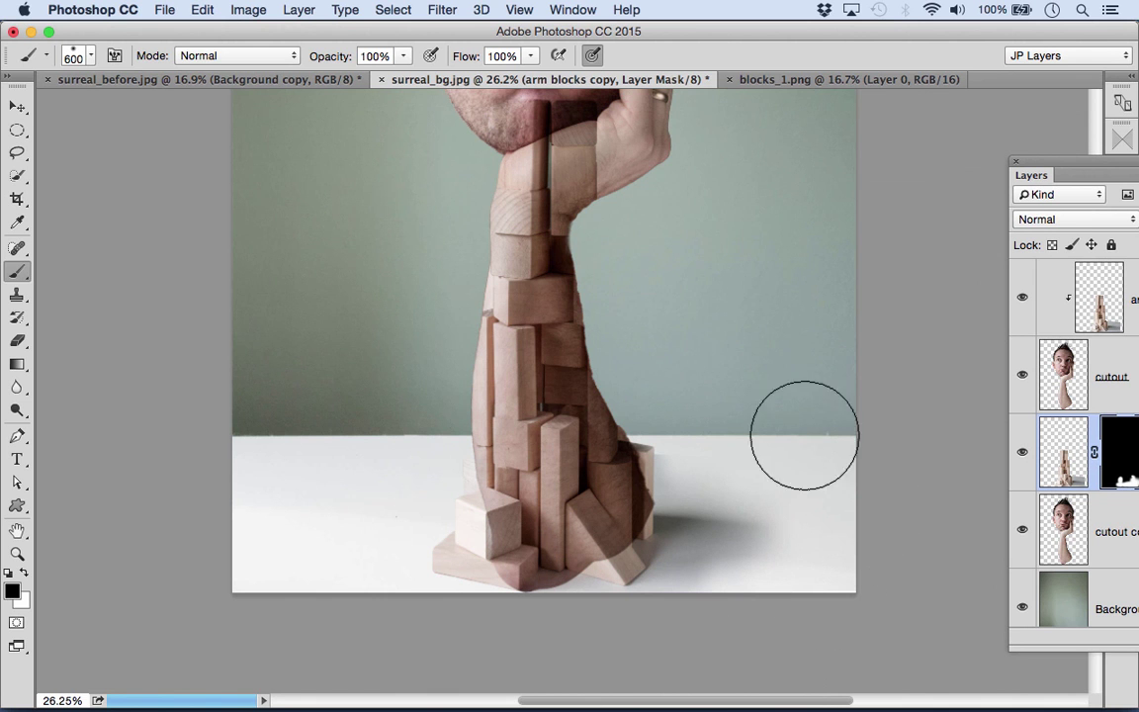
key(bracketleft)
key(bracketleft)
key(bracketleft)
key(bracketleft)
key(bracketleft)
key(bracketleft)
key(bracketleft)
key(bracketleft)
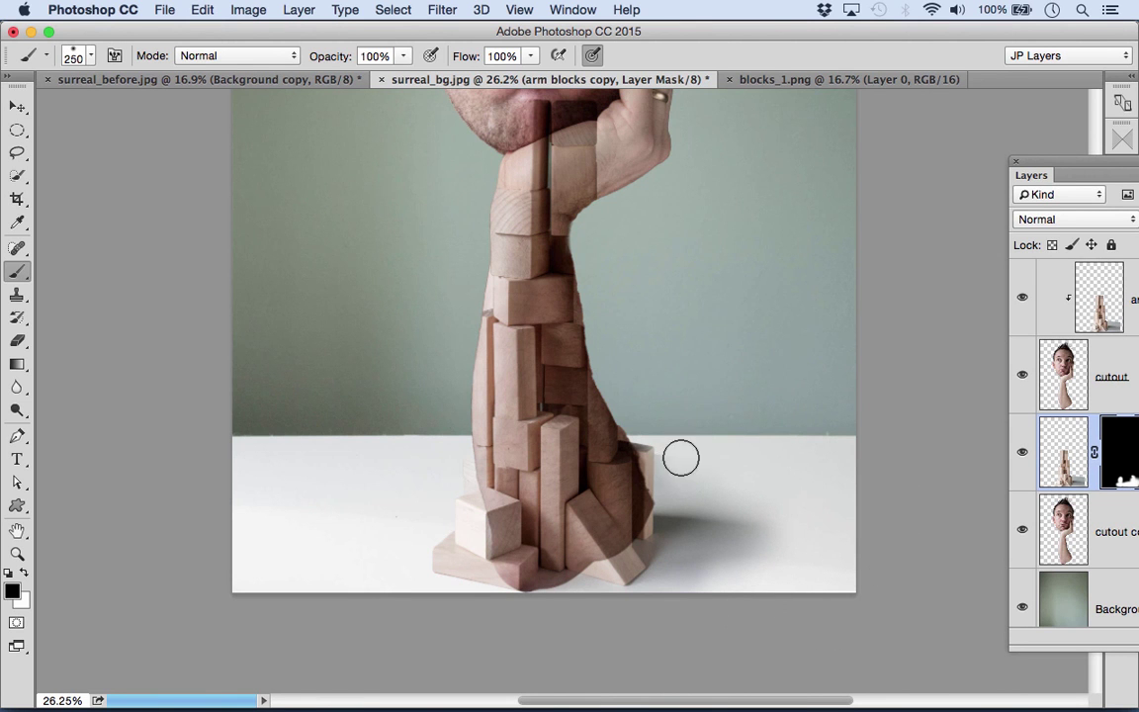
key(x)
mouse_move(560, 437)
mouse_down()
mouse_move(600, 477)
mouse_move(559, 330)
mouse_up()
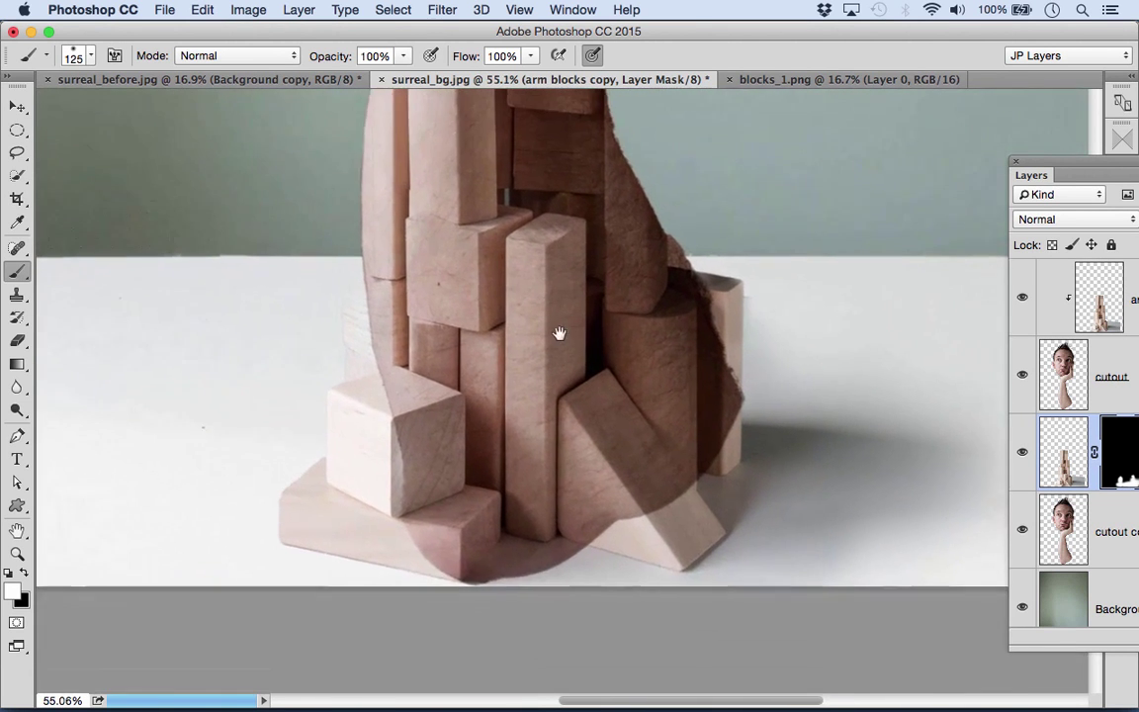
Copy a lassoed patch of lower-left forearm skin from the cutout copy layer to a new layer, clipped above arm blocks copy.
drag(1008, 172, 814, 130)
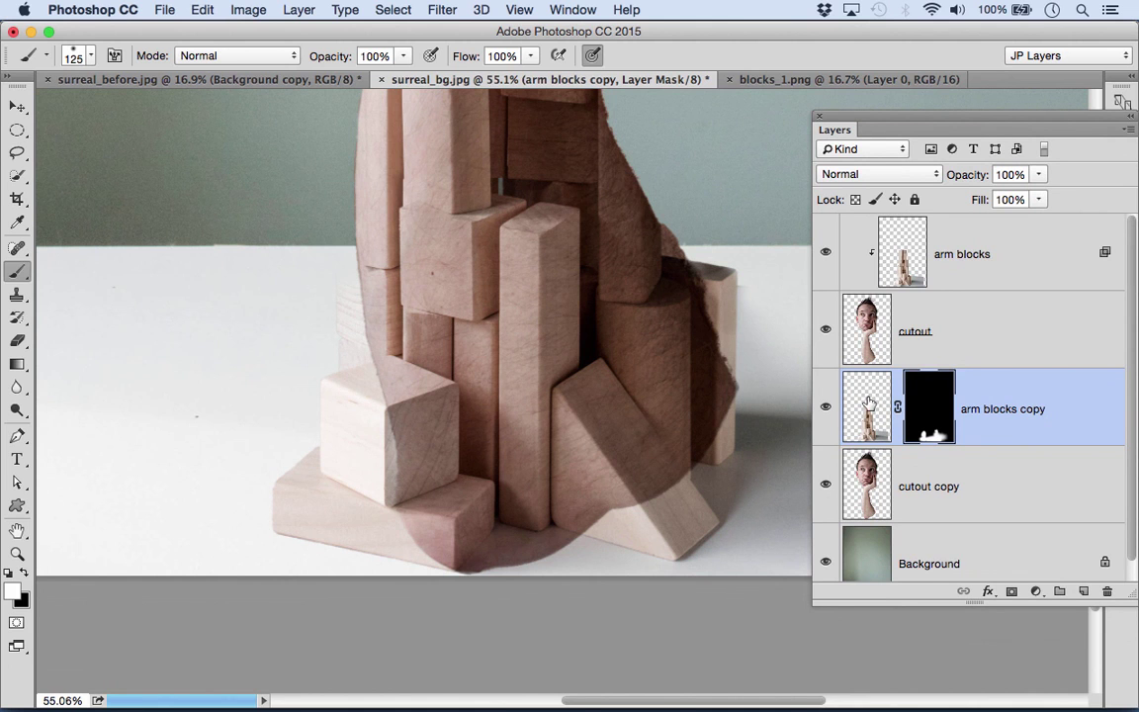
click(877, 474)
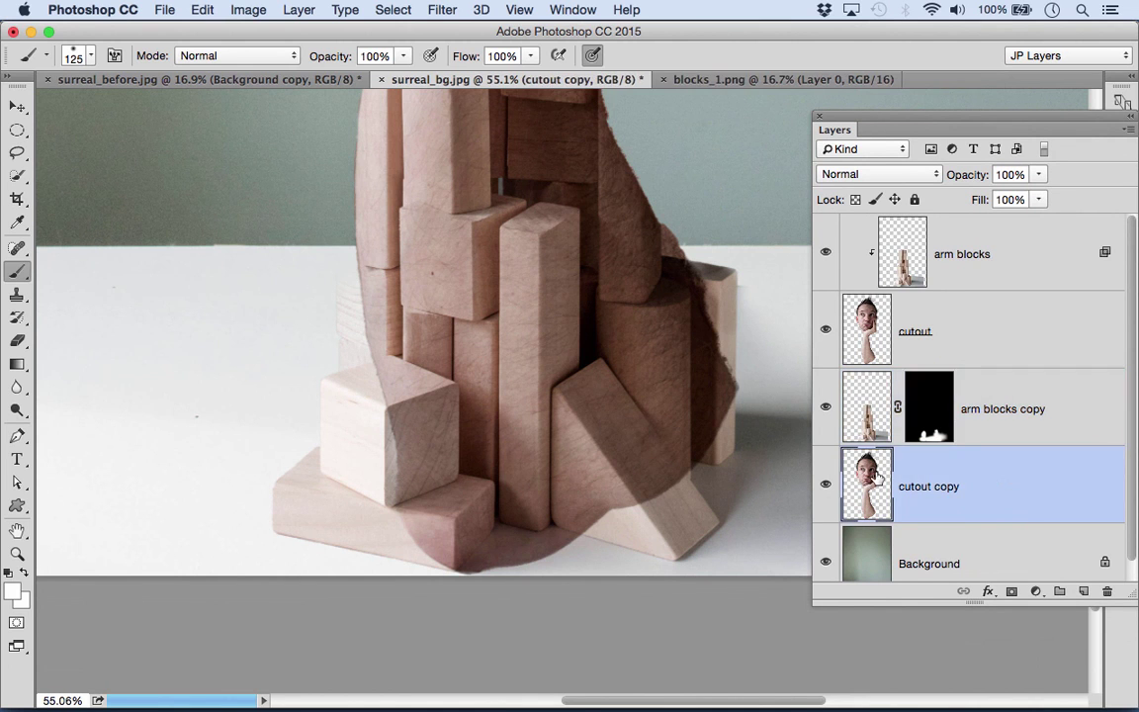
click(17, 154)
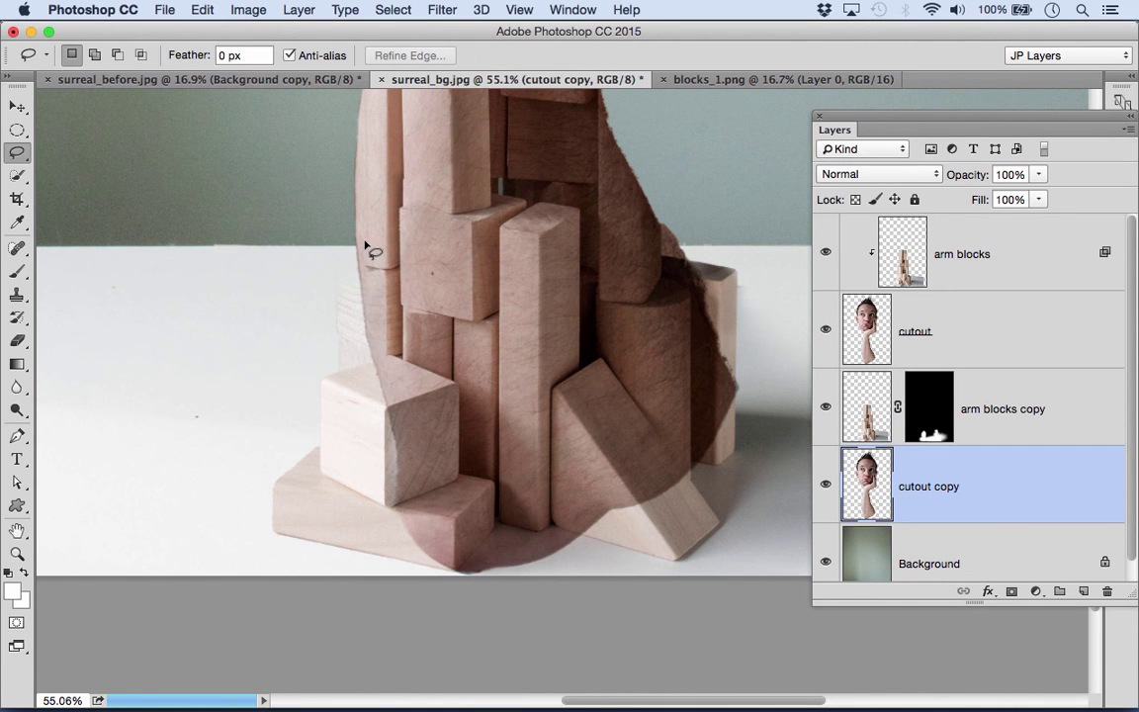
mouse_move(360, 240)
mouse_down()
mouse_move(401, 495)
mouse_move(424, 548)
mouse_move(462, 564)
mouse_move(538, 549)
mouse_move(549, 539)
mouse_move(545, 498)
mouse_move(471, 227)
mouse_move(399, 145)
mouse_move(362, 174)
mouse_up()
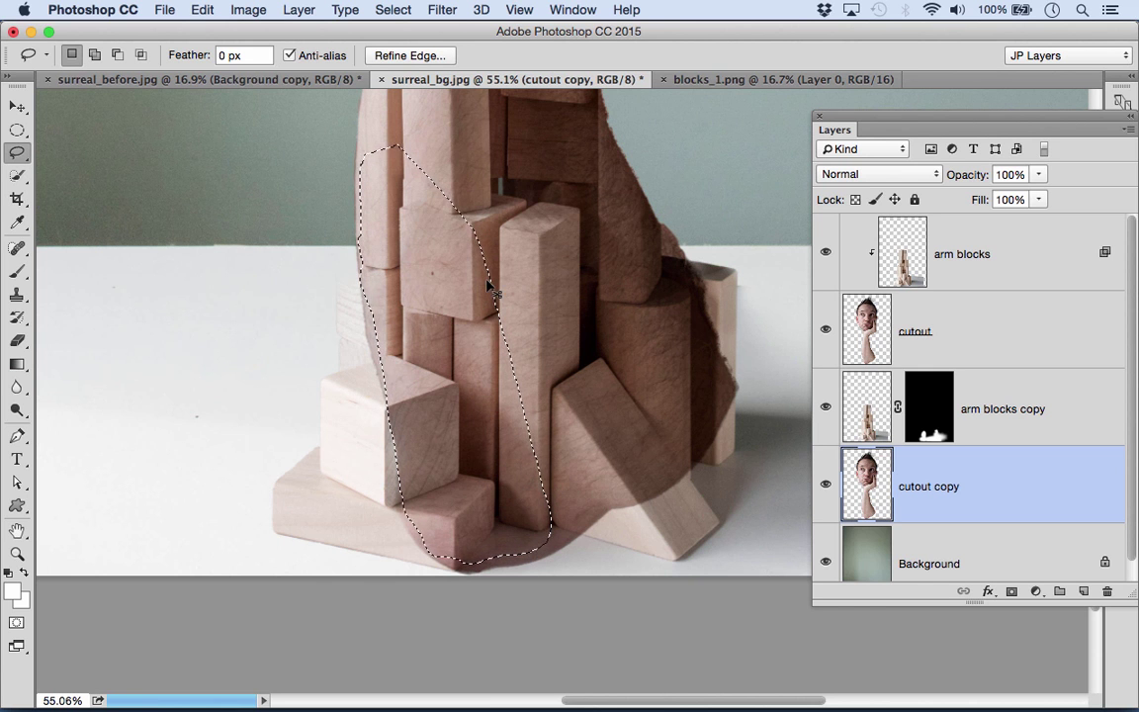
key(super+j)
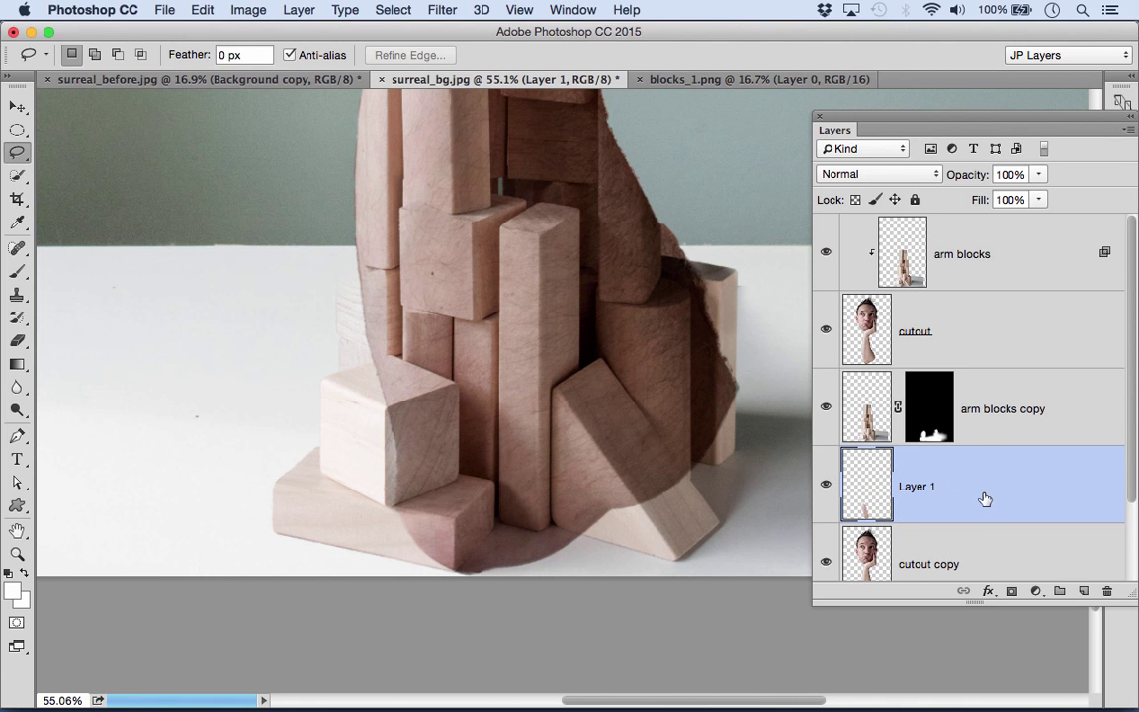
drag(983, 506, 982, 380)
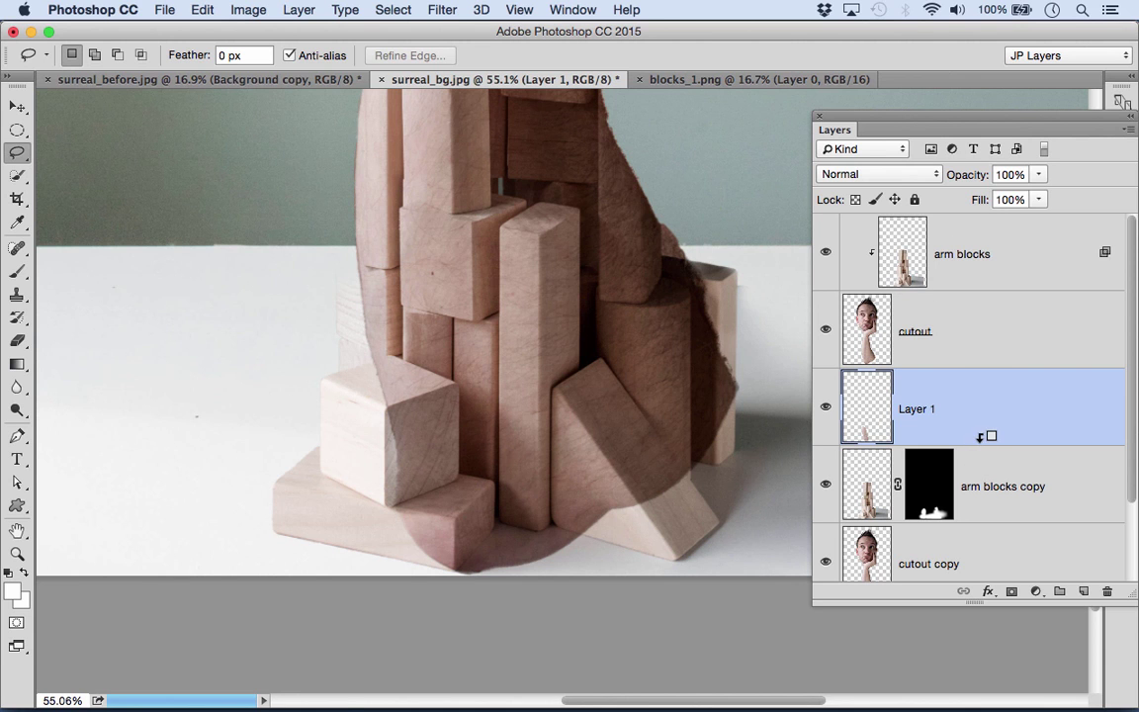
alt+click(979, 440)
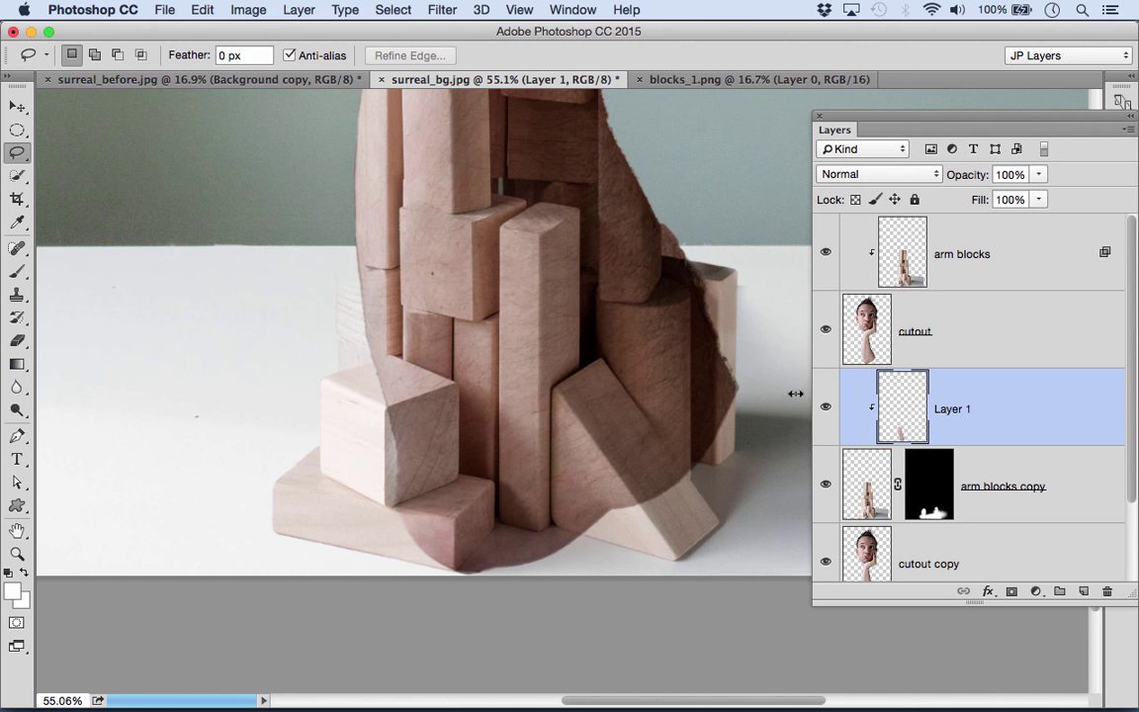
Move the copied skin patch over the lower-left base blocks and widen it to cover them.
click(17, 107)
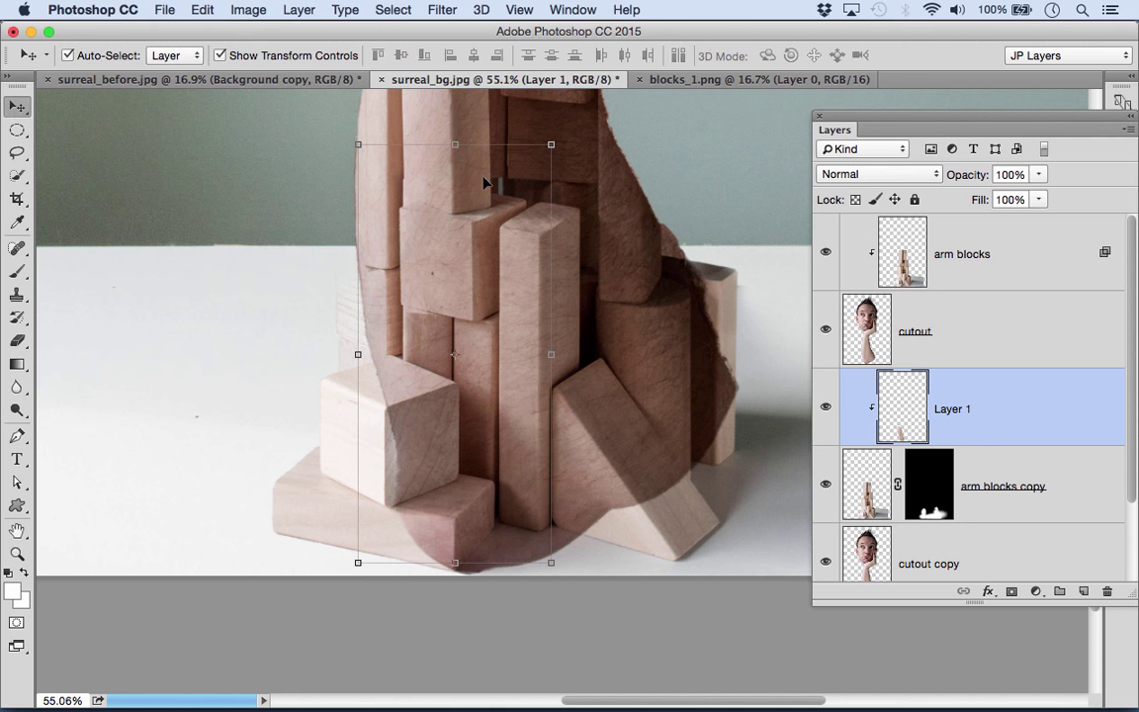
click(554, 143)
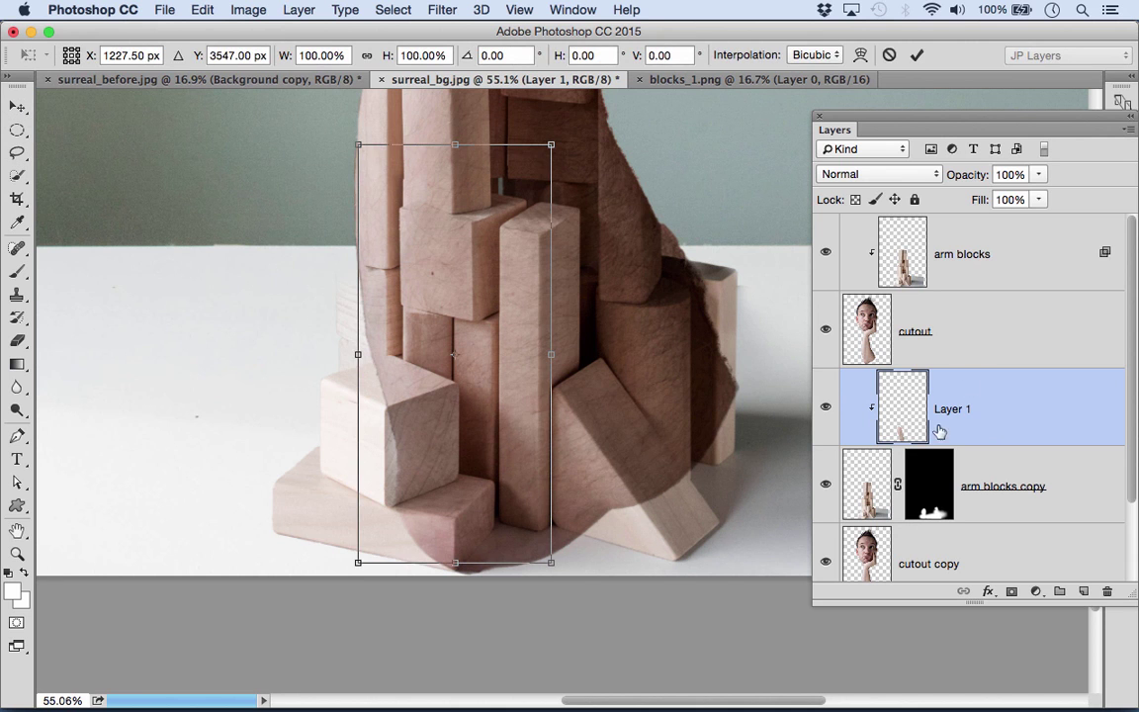
drag(468, 338, 360, 379)
drag(253, 399, 314, 393)
key(Return)
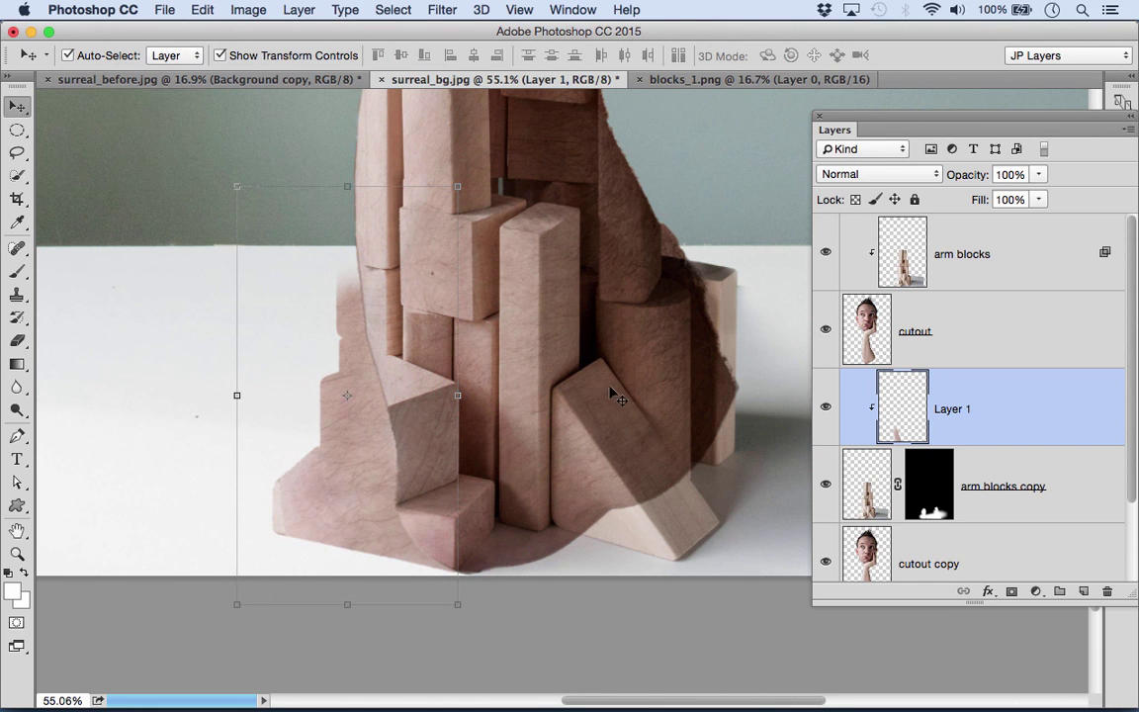
Set Layer 1's blend mode to Multiply and its opacity to 74%.
click(883, 182)
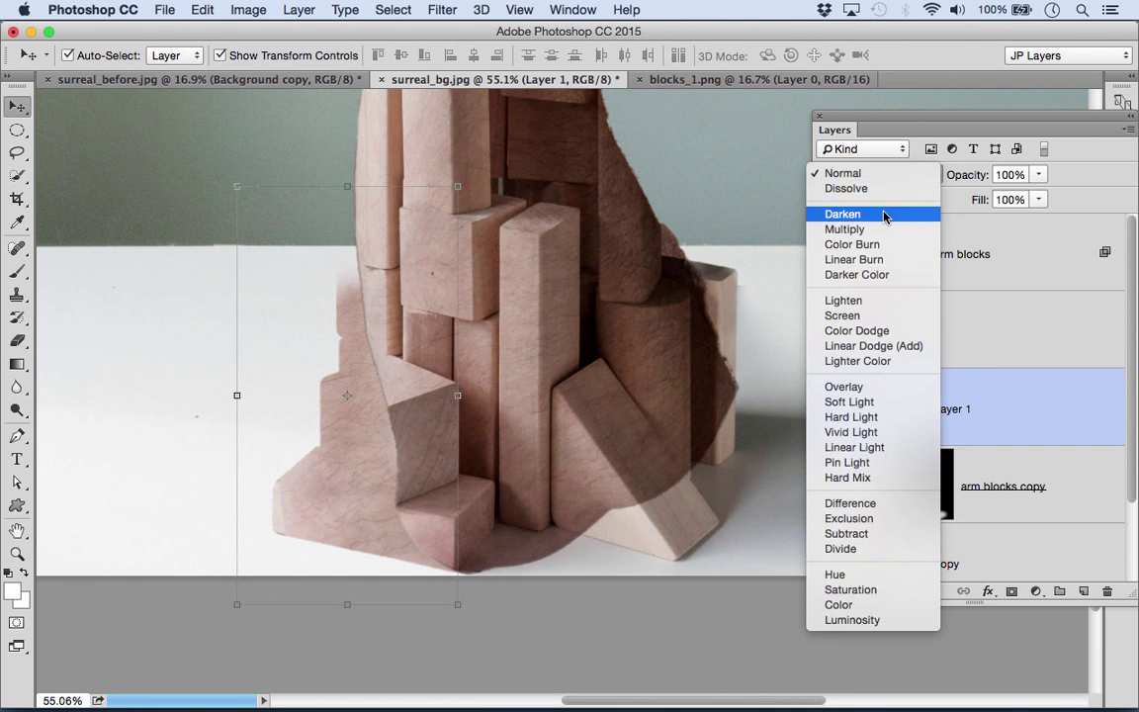
click(838, 228)
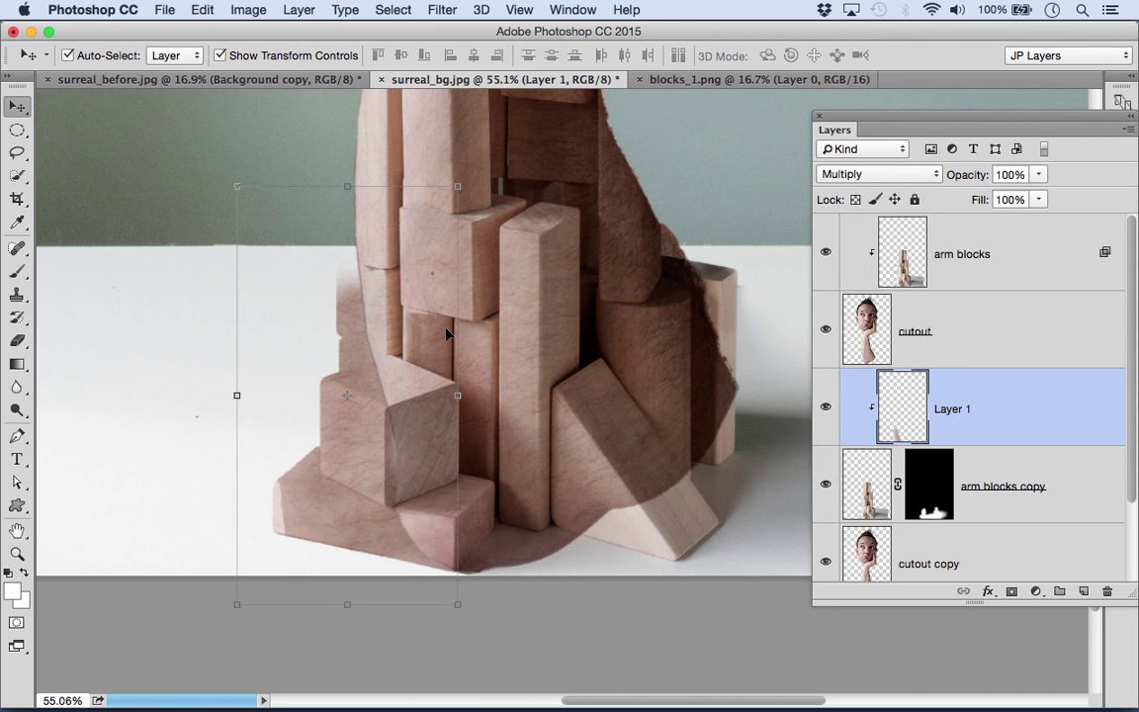
drag(967, 175, 951, 178)
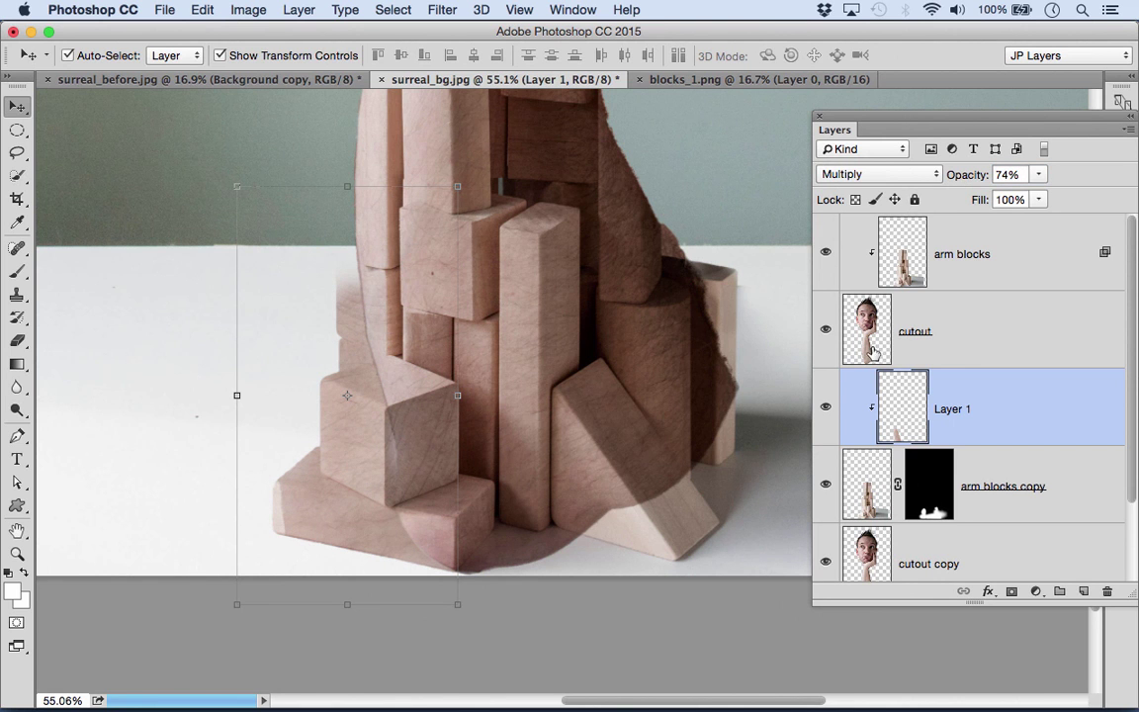
Add a layer mask to the cutout layer and paint black with a 300 px brush over the arm edge crossing the lower-left cube.
click(866, 319)
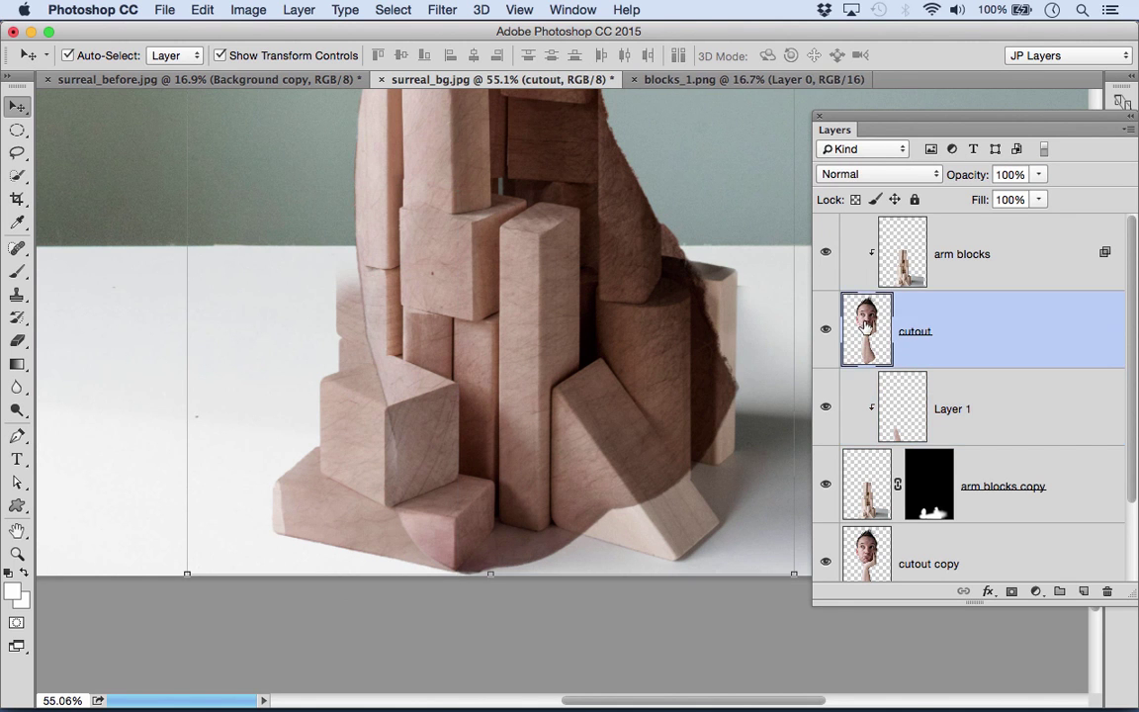
click(1011, 590)
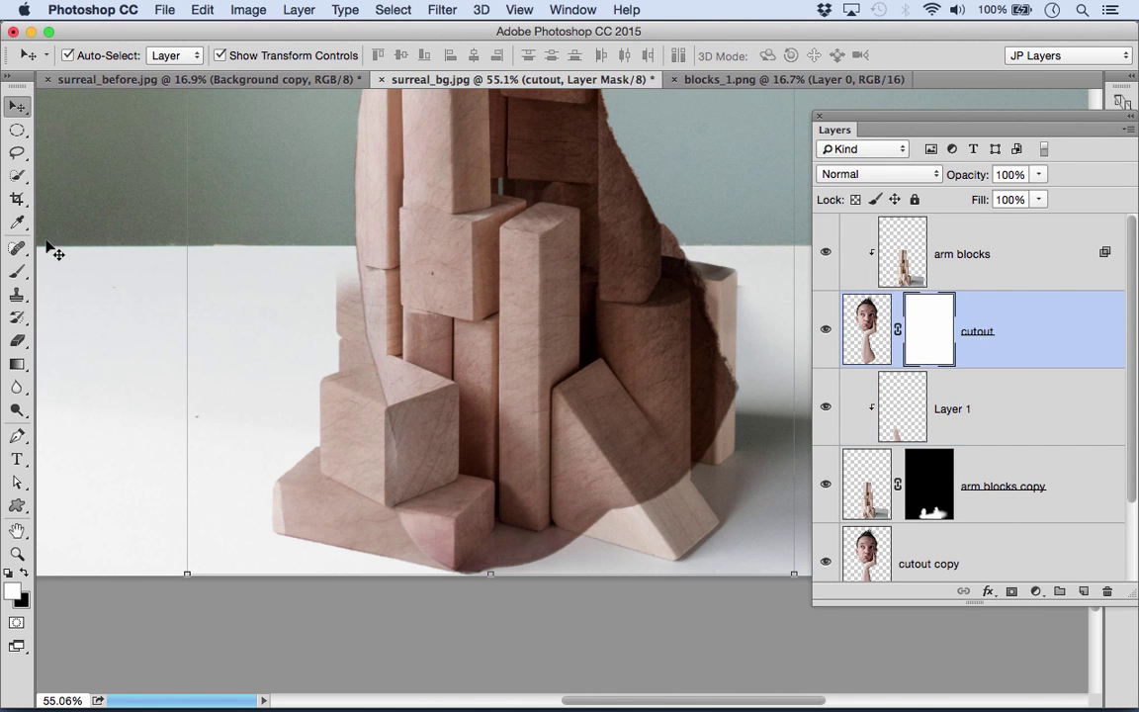
click(18, 270)
click(25, 573)
key(bracketright)
key(bracketright)
key(bracketright)
key(bracketright)
key(bracketright)
key(bracketright)
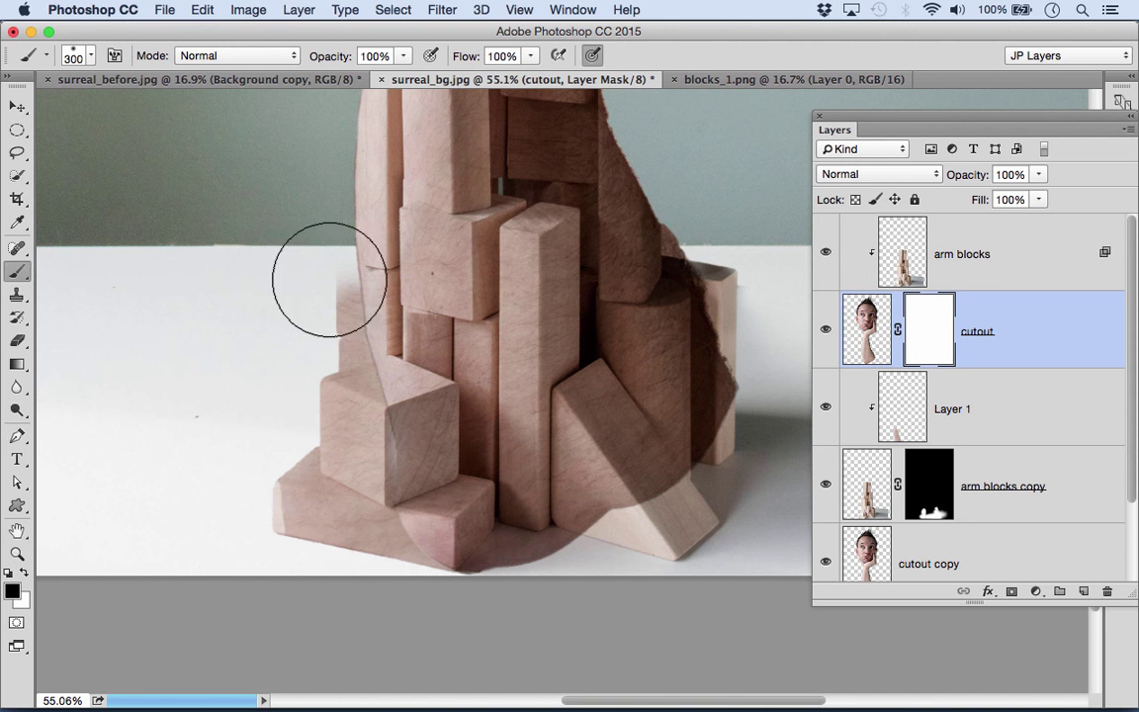
drag(318, 375, 323, 419)
Paint black on the cutout mask with a smaller brush to hide the arm edge over the flat lower-left base block.
key(bracketleft)
key(bracketleft)
key(bracketleft)
key(bracketright)
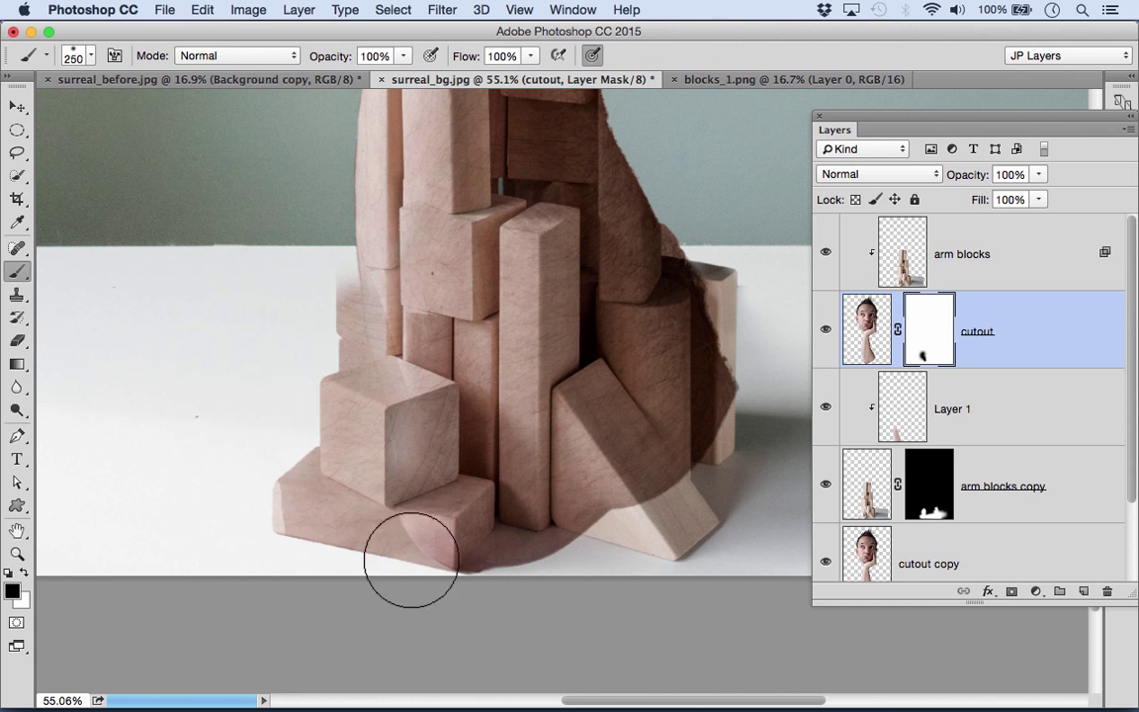
key(bracketleft)
key(bracketleft)
key(bracketleft)
key(bracketleft)
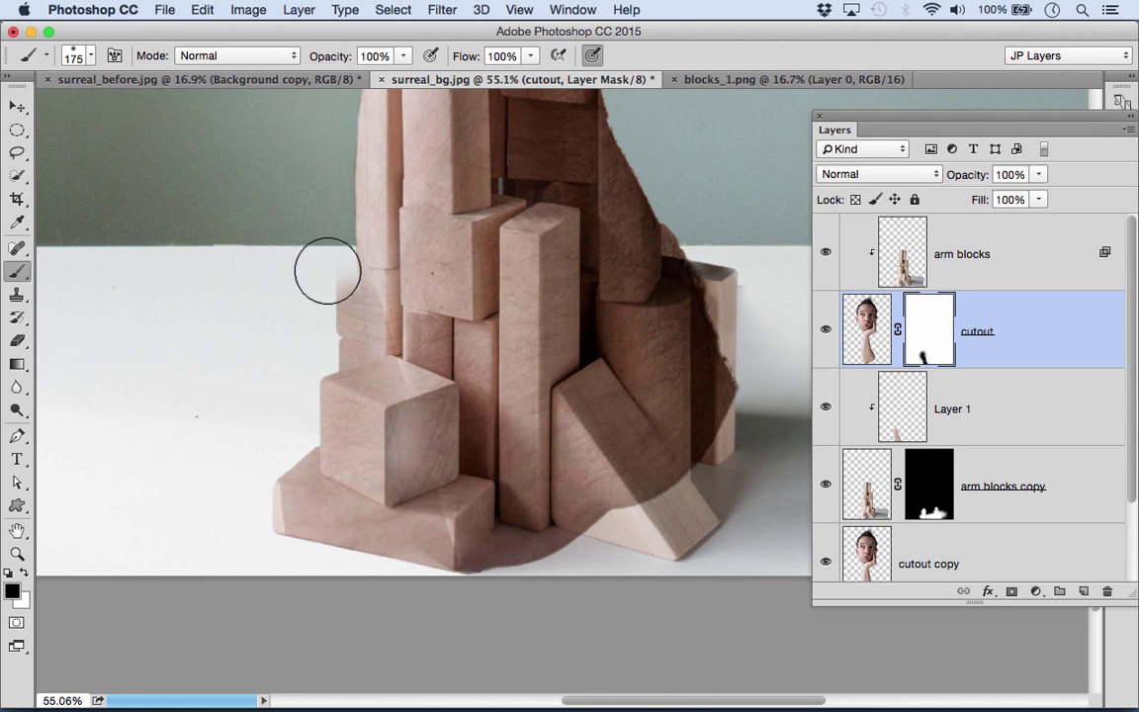
Paint black on the cutout mask with a 300 px brush to hide the arm over the lower-right blocks.
key(bracketright)
key(bracketright)
key(bracketright)
key(bracketright)
key(bracketright)
mouse_move(631, 484)
mouse_down()
mouse_move(687, 470)
mouse_move(719, 368)
mouse_move(699, 217)
mouse_move(668, 509)
mouse_move(503, 580)
mouse_move(502, 554)
mouse_move(636, 615)
mouse_up()
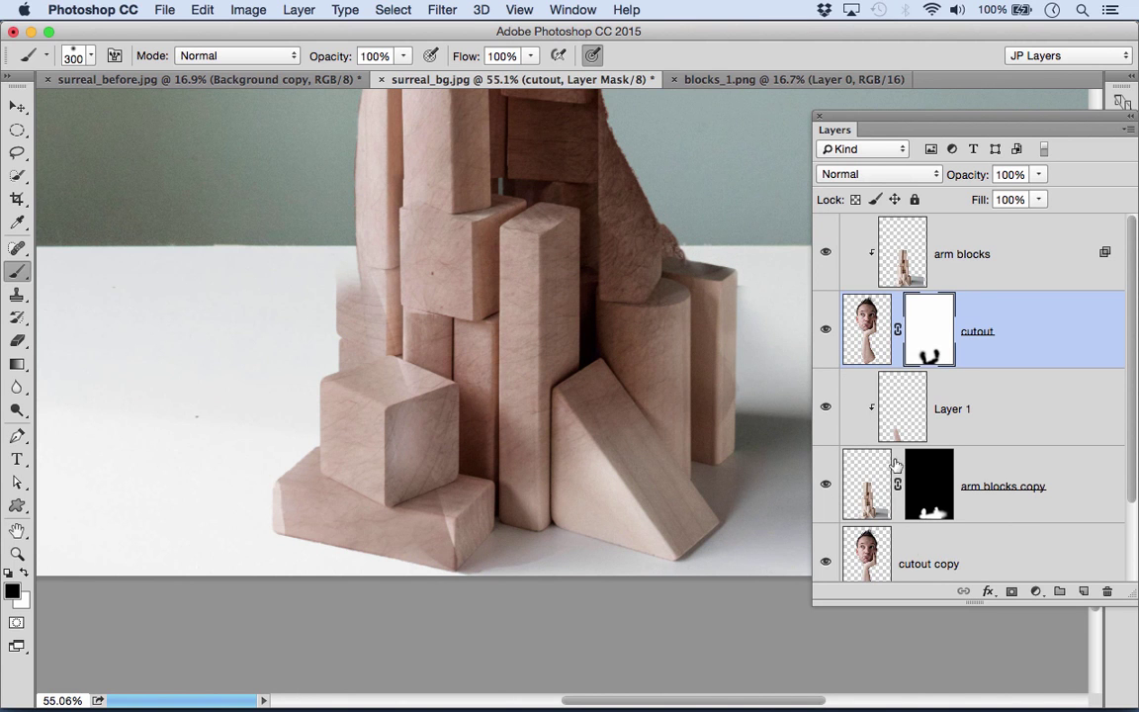
Copy a lassoed patch of right forearm skin from the cutout copy layer to a new layer, clipped directly above arm blocks copy.
click(878, 556)
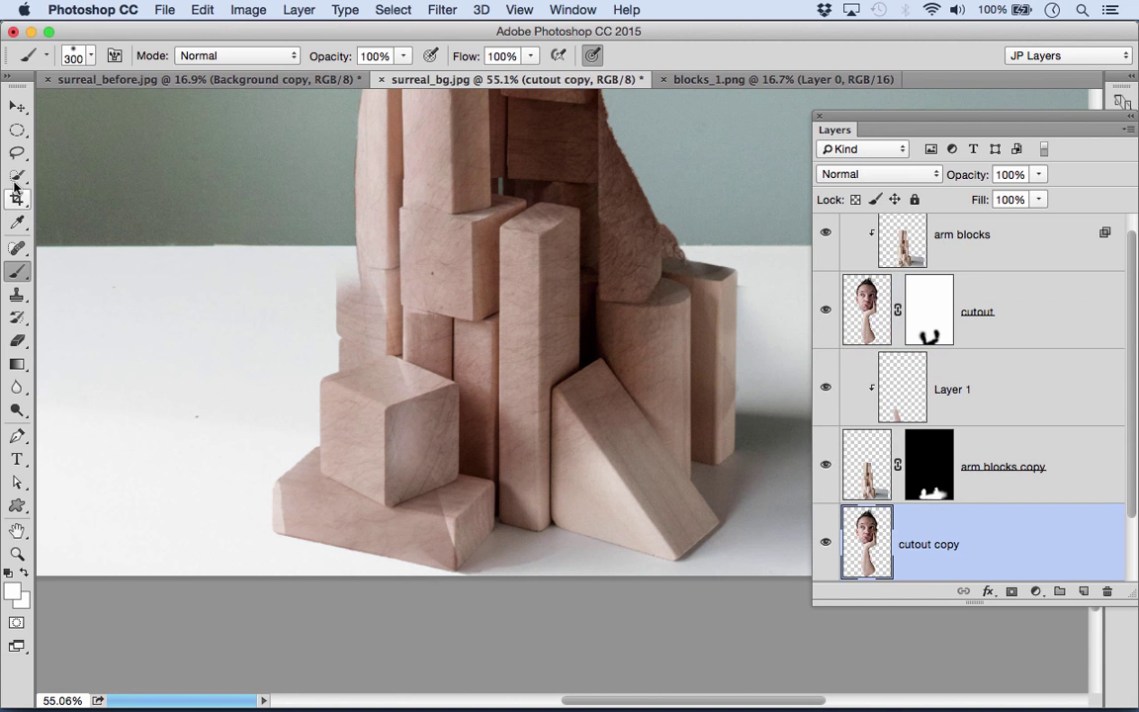
click(11, 150)
mouse_move(592, 203)
mouse_down()
mouse_move(522, 435)
mouse_move(584, 453)
mouse_move(686, 255)
mouse_move(592, 143)
mouse_move(482, 326)
mouse_move(504, 410)
mouse_move(524, 391)
mouse_up()
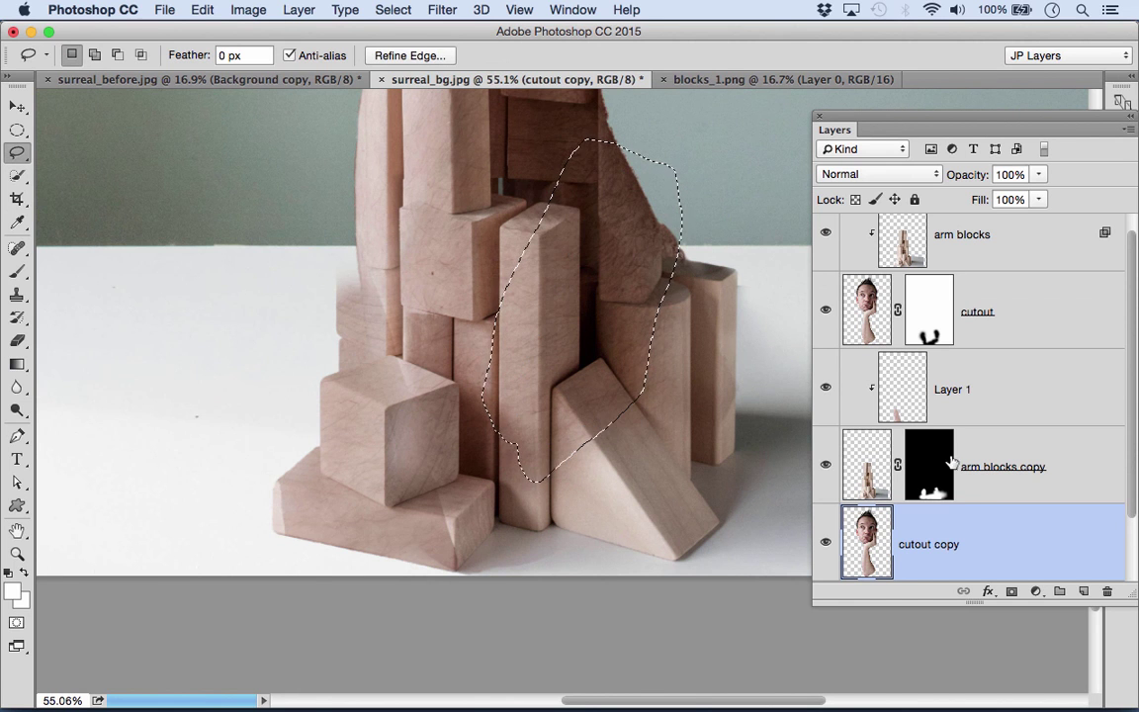
key(ctrl+j)
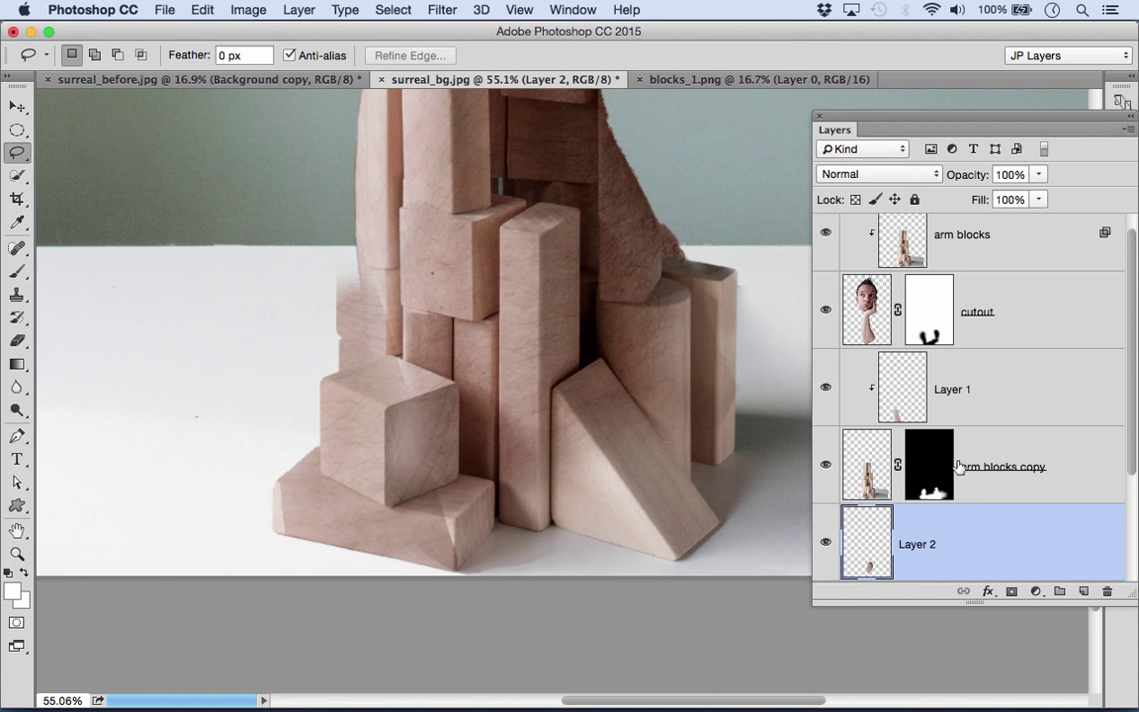
drag(966, 562, 971, 436)
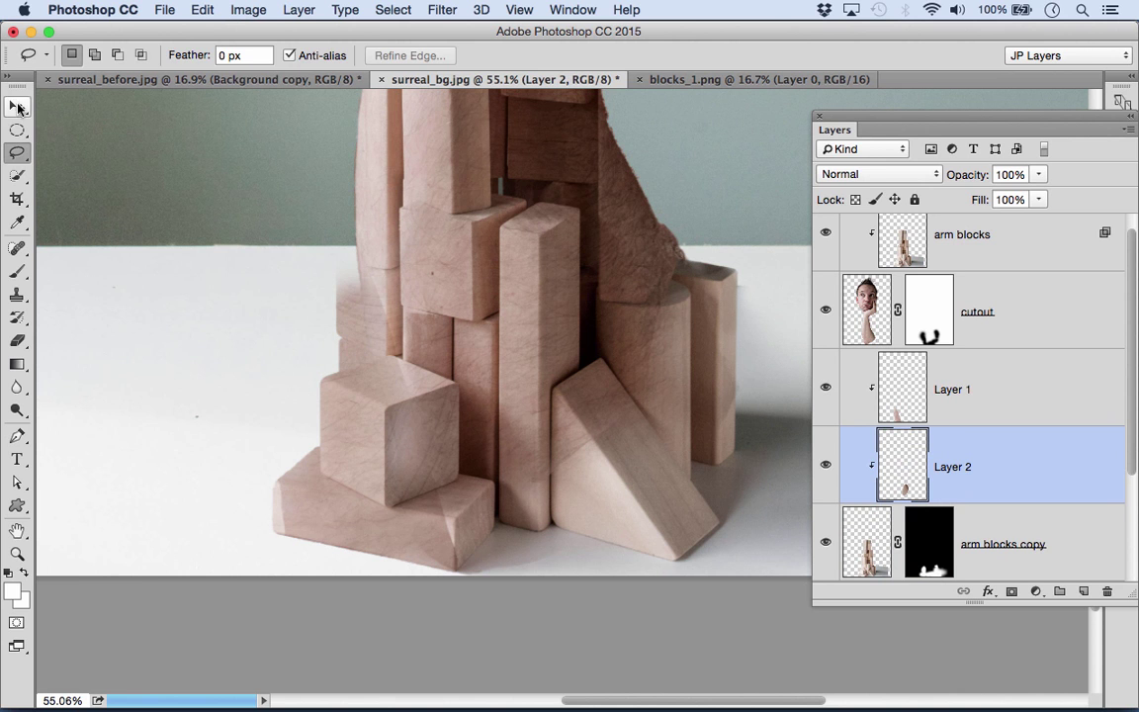
Move the new skin patch over the lower-right base blocks and widen it to cover them.
click(16, 106)
drag(621, 287, 730, 410)
drag(593, 427, 539, 427)
drag(702, 419, 710, 413)
key(Return)
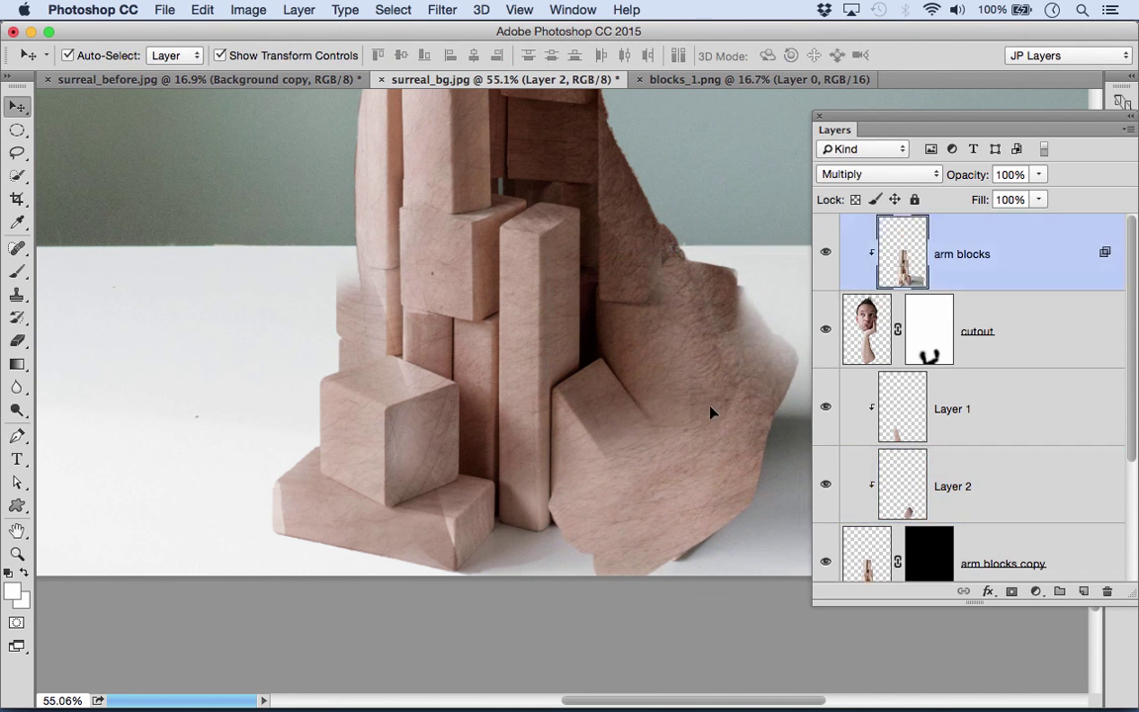
Set the right-hand skin patch on Layer 2 to Multiply blending at 70% opacity.
click(890, 178)
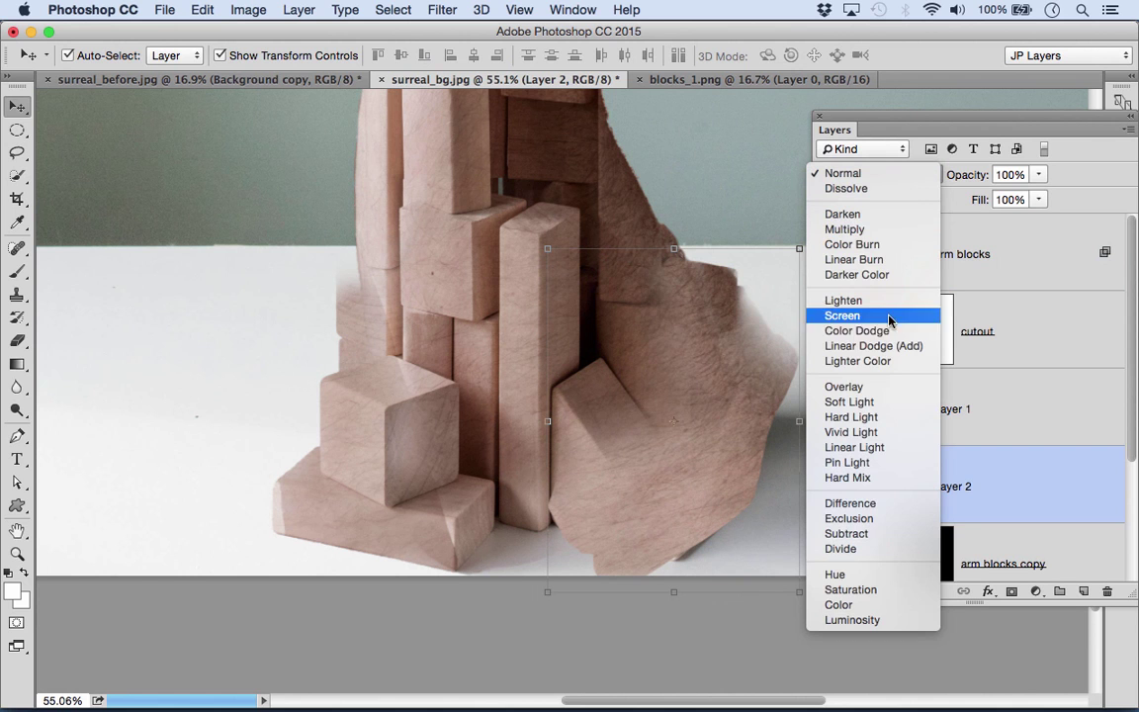
click(852, 230)
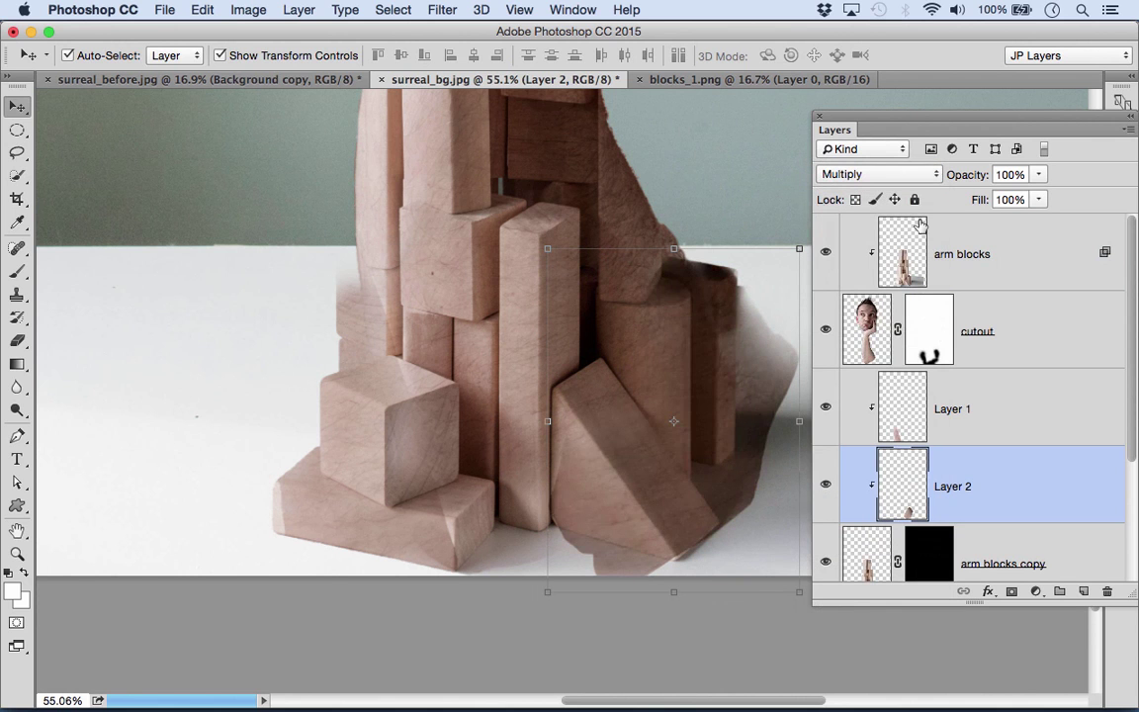
drag(959, 181, 951, 184)
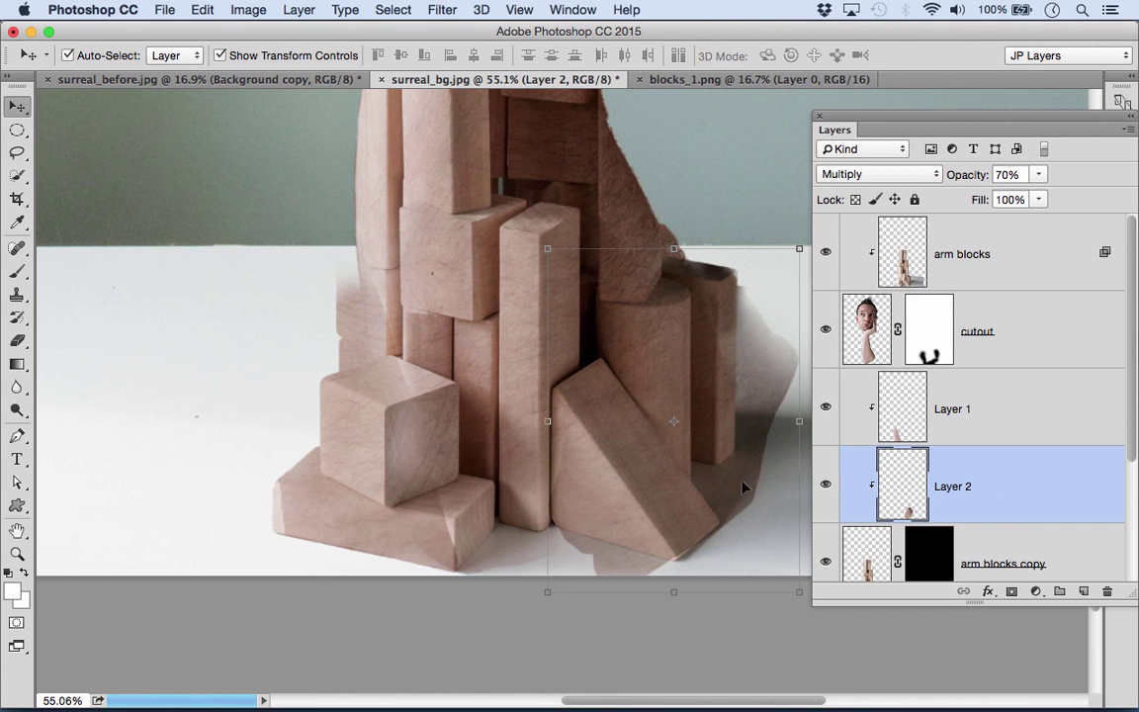
Add a layer mask to Layer 2 and paint black with a small brush to hide skin spilling past the rightmost upright block.
scroll(890, 576, down, 3)
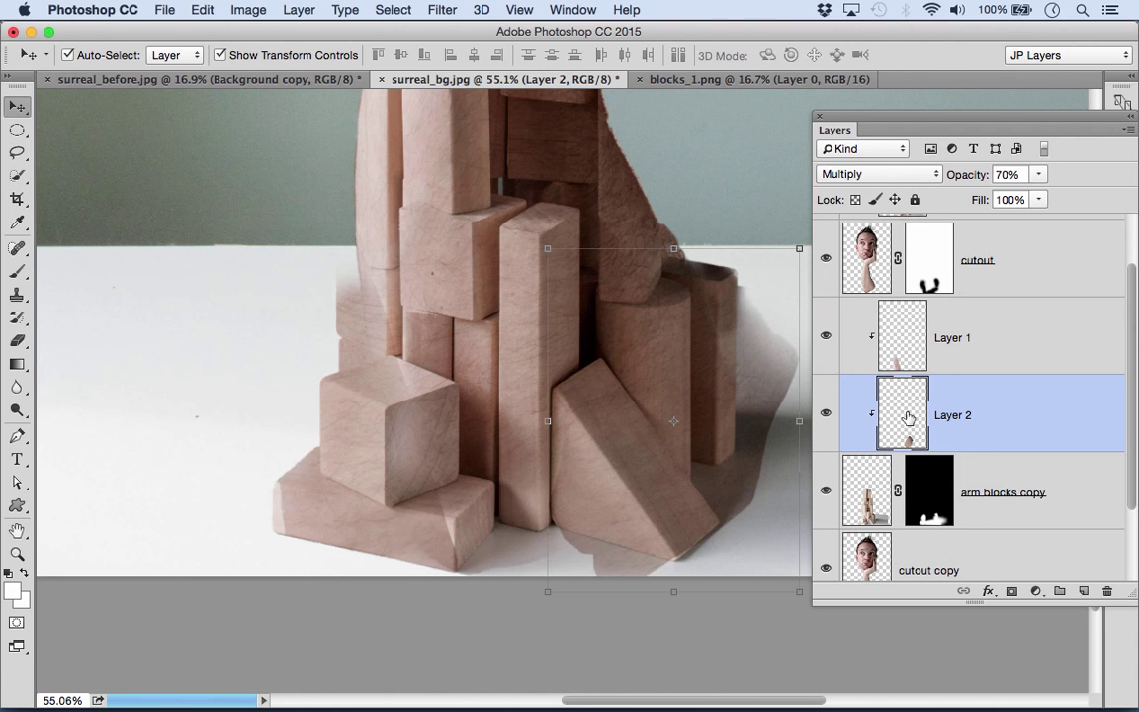
click(1012, 590)
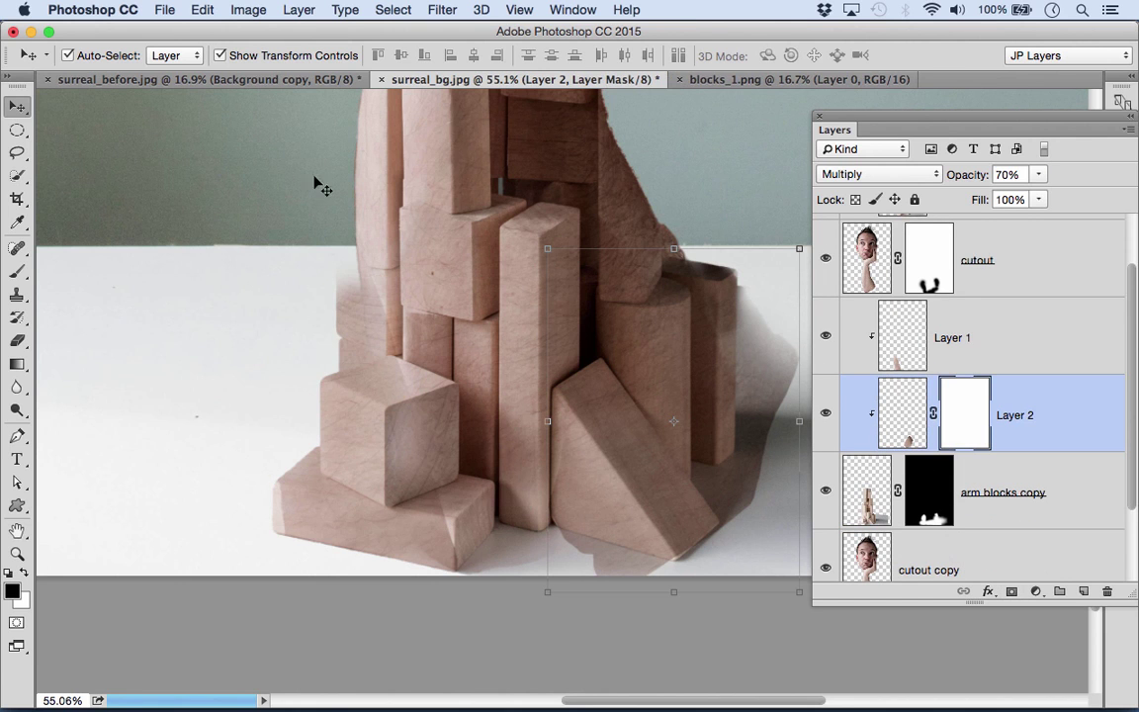
click(22, 271)
key(bracketleft)
key(bracketleft)
key(bracketleft)
key(bracketleft)
key(bracketleft)
key(bracketleft)
key(bracketleft)
key(bracketleft)
drag(749, 299, 753, 370)
key(bracketleft)
key(bracketleft)
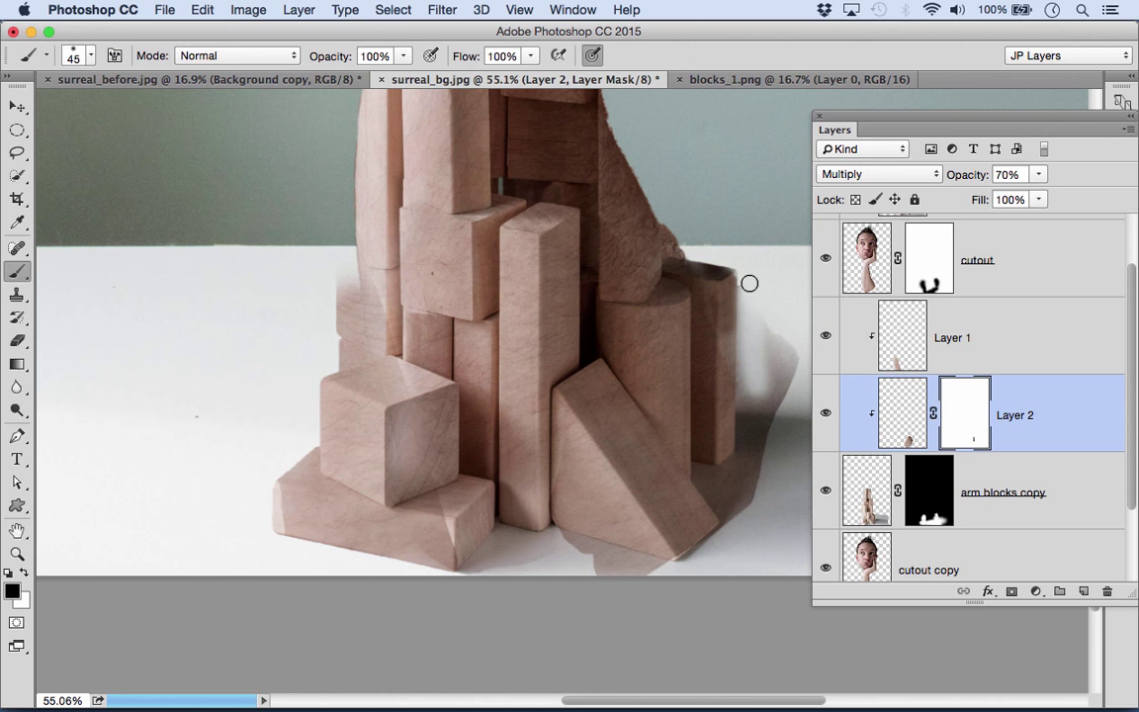
key(bracketleft)
key(bracketright)
key(bracketright)
mouse_move(749, 360)
mouse_down()
mouse_move(752, 462)
mouse_move(770, 429)
mouse_move(778, 333)
mouse_up()
Paint black on the Layer 2 mask with a larger brush to hide skin spilling onto the floor around the wedge block.
key(bracketright)
key(bracketright)
key(bracketright)
key(bracketright)
key(bracketright)
key(bracketright)
key(bracketleft)
key(bracketleft)
key(bracketright)
key(bracketright)
mouse_move(761, 462)
mouse_down()
mouse_move(745, 489)
mouse_move(714, 481)
mouse_move(738, 503)
mouse_up()
mouse_move(712, 579)
mouse_down()
mouse_move(636, 611)
mouse_move(645, 585)
mouse_move(519, 554)
mouse_move(563, 551)
mouse_move(521, 521)
mouse_up()
key(bracketright)
key(bracketright)
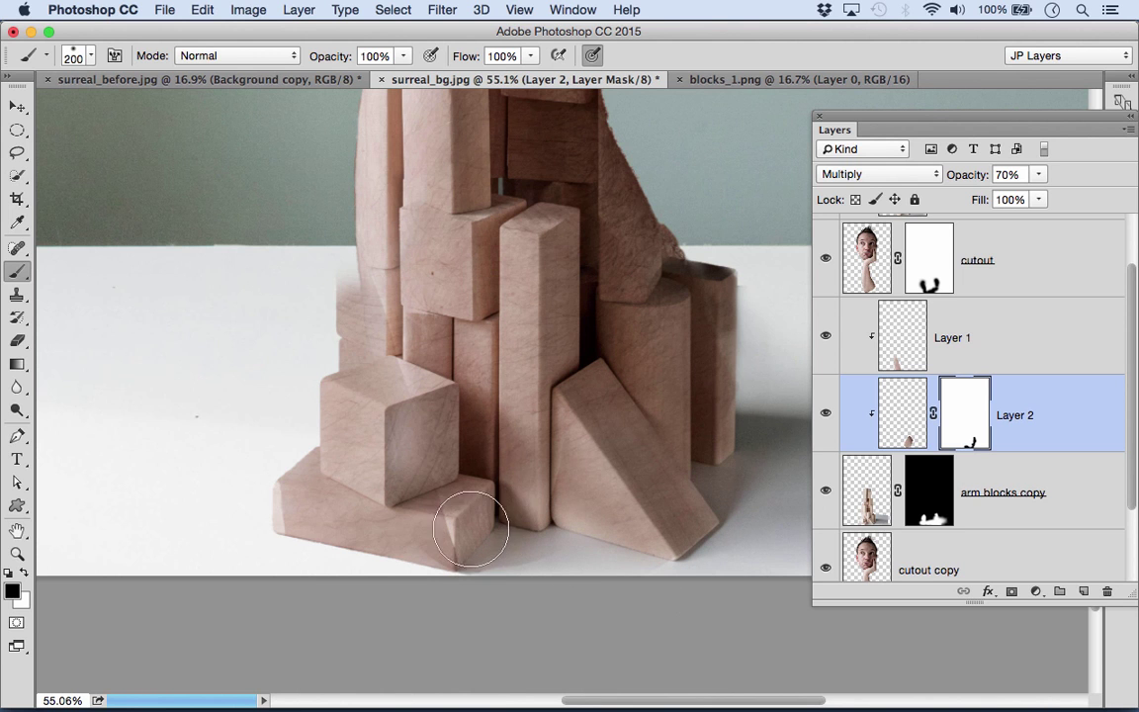
Check the arm with the cutout layer toggled off and on, and add a layer mask to the cutout copy layer.
drag(423, 132, 480, 300)
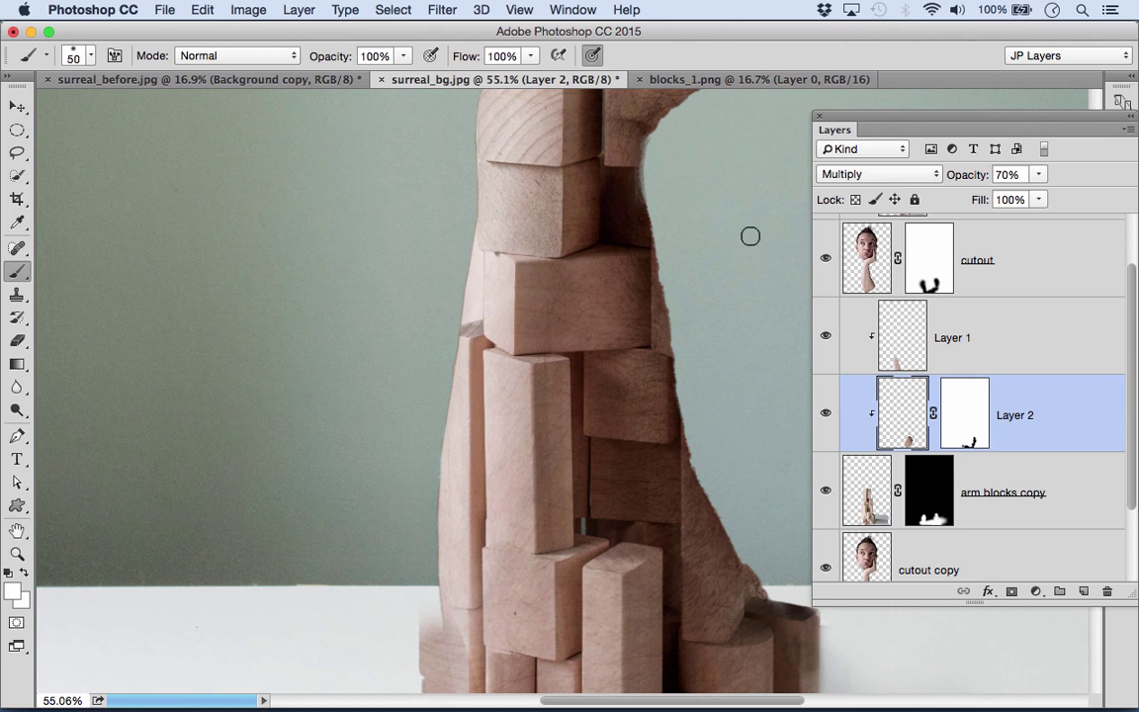
click(826, 260)
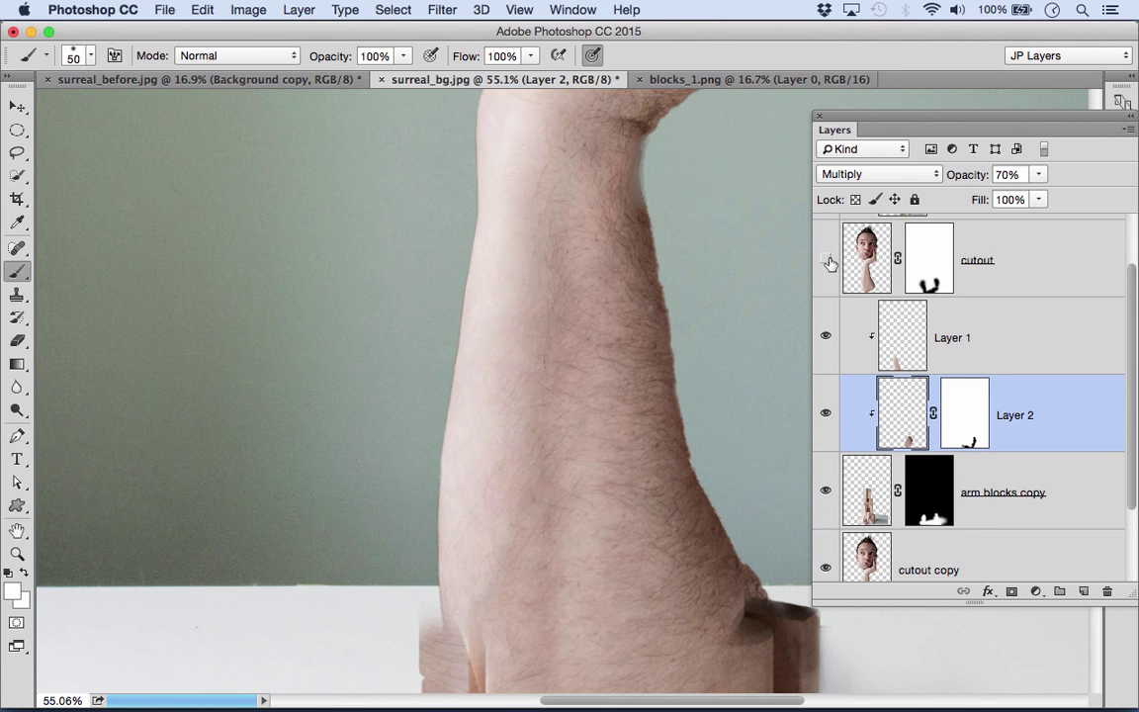
click(827, 261)
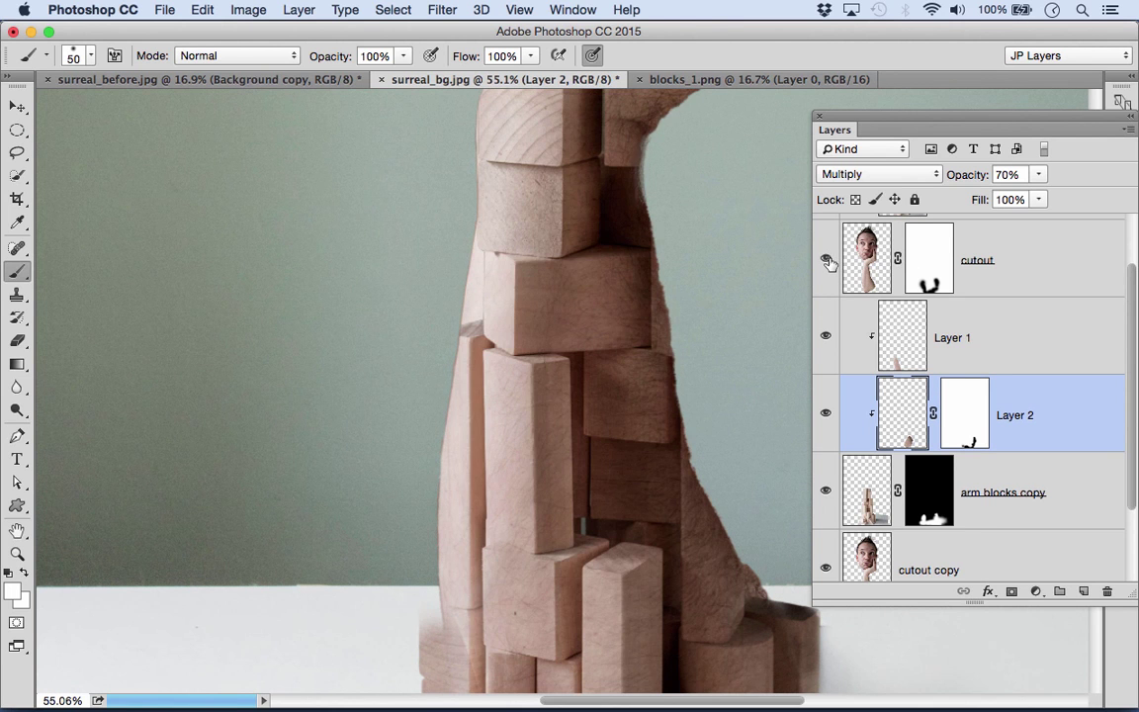
scroll(887, 534, down, 2)
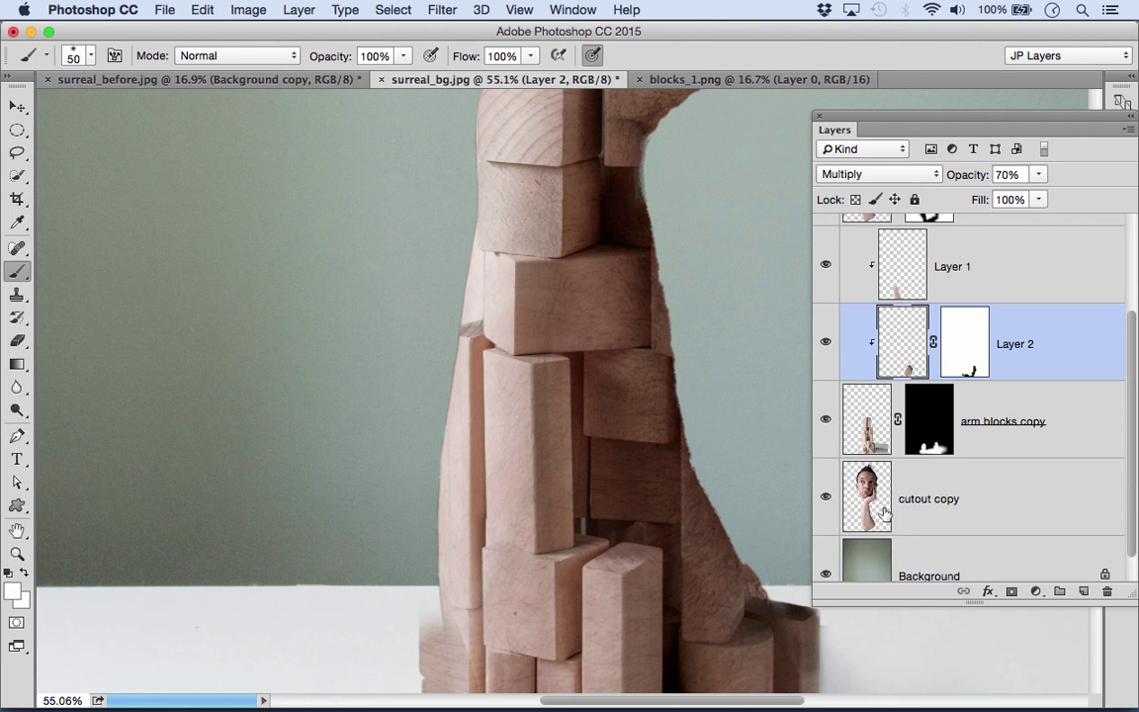
click(912, 493)
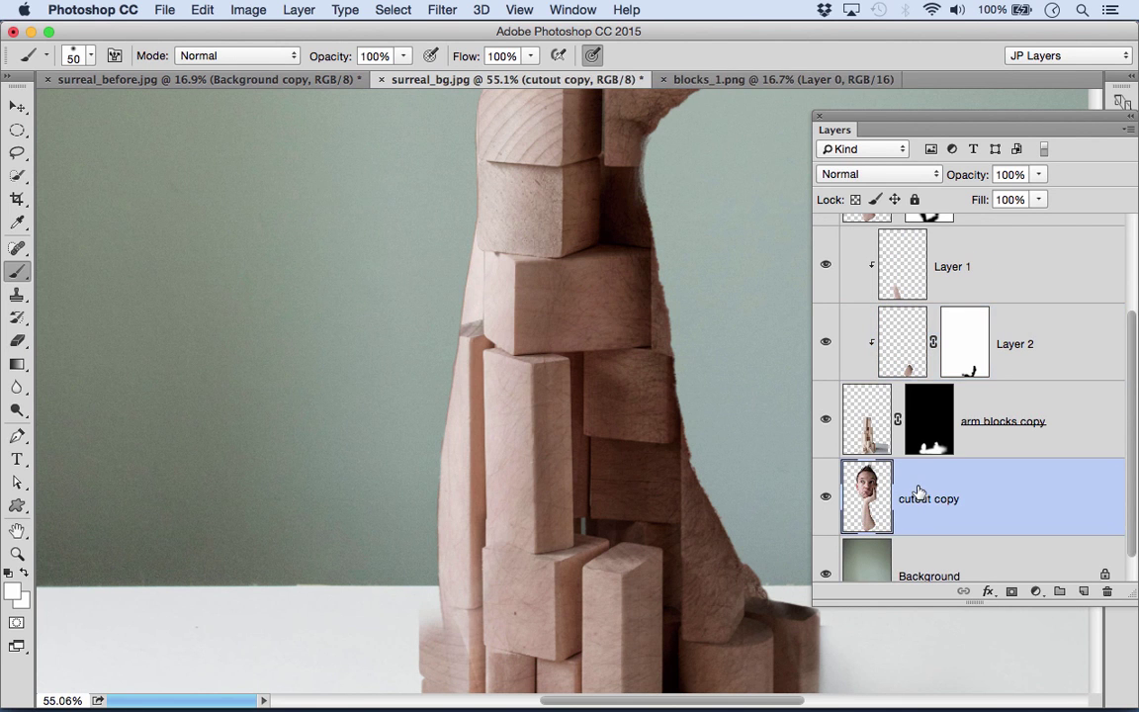
key(super+minus)
key(super+minus)
key(super+minus)
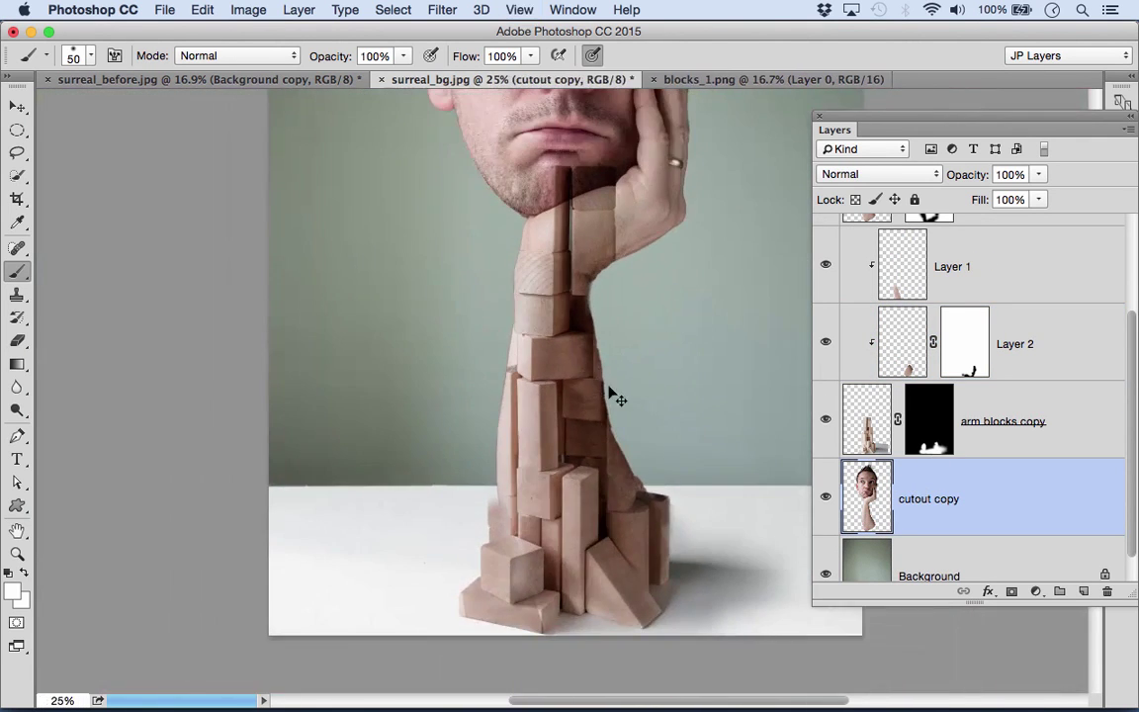
drag(590, 272, 582, 468)
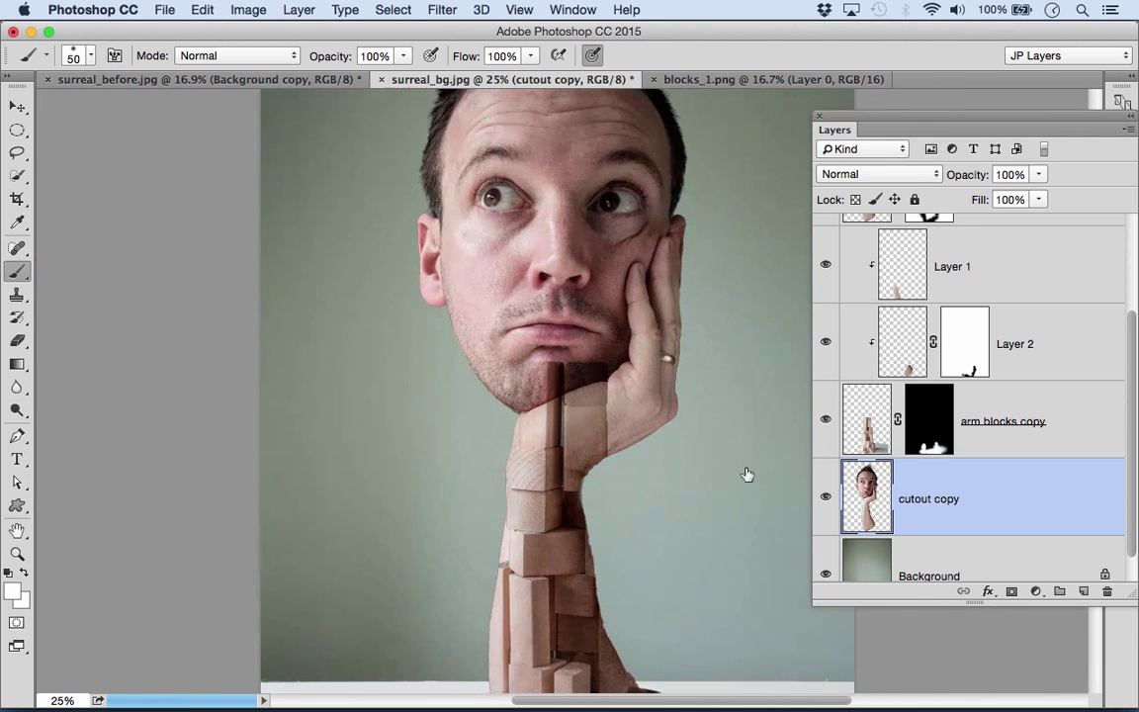
click(1011, 591)
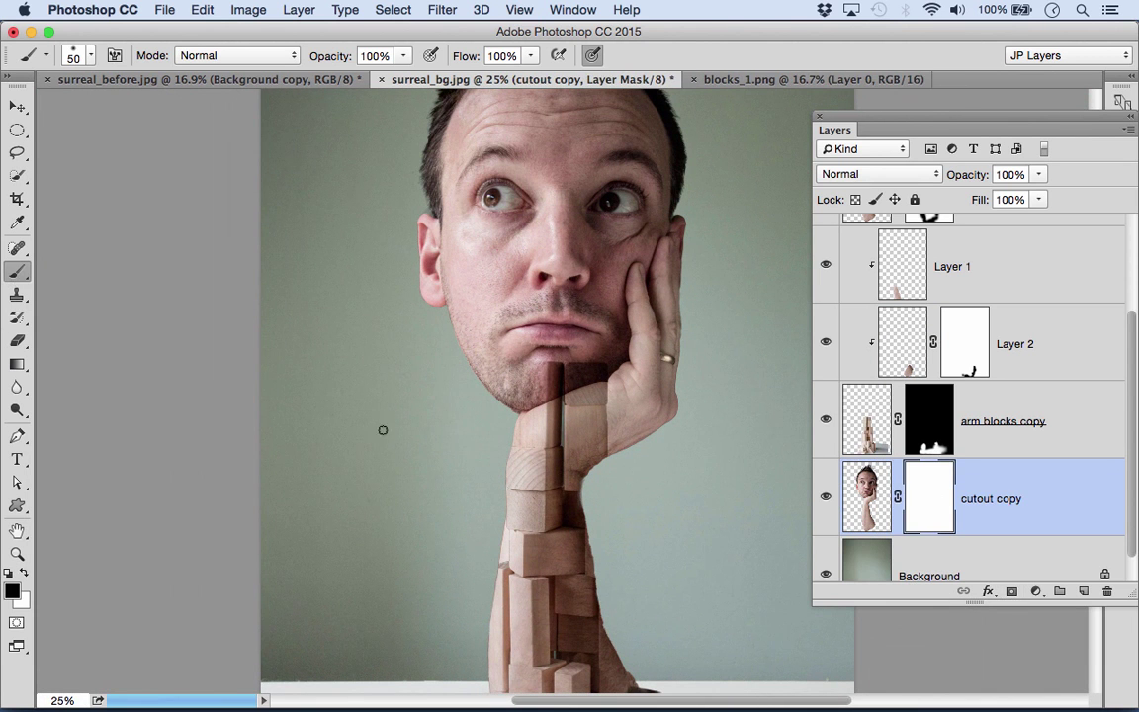
Paint black on the cutout copy mask with a large brush, up to 900 px, to hide the duplicate face, hand and upper arm.
key(bracketright)
key(bracketright)
key(bracketright)
key(bracketright)
key(bracketright)
key(bracketright)
key(bracketright)
key(bracketright)
key(bracketright)
key(bracketright)
key(bracketright)
mouse_move(500, 532)
mouse_down()
mouse_move(665, 384)
mouse_move(661, 405)
mouse_move(649, 154)
mouse_move(551, 282)
mouse_move(562, 371)
mouse_move(476, 286)
mouse_move(500, 267)
mouse_move(527, 177)
mouse_move(581, 292)
mouse_up()
key(bracketright)
key(bracketright)
key(bracketright)
scroll(581, 293, down, 5)
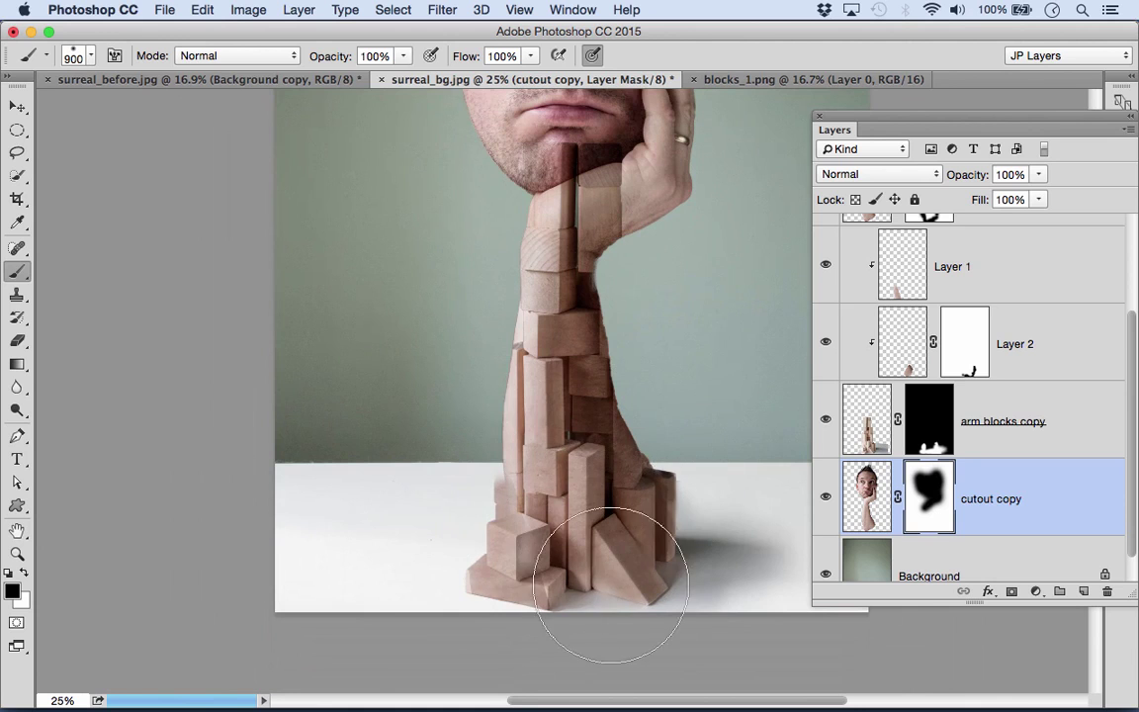
scroll(549, 529, up, 5)
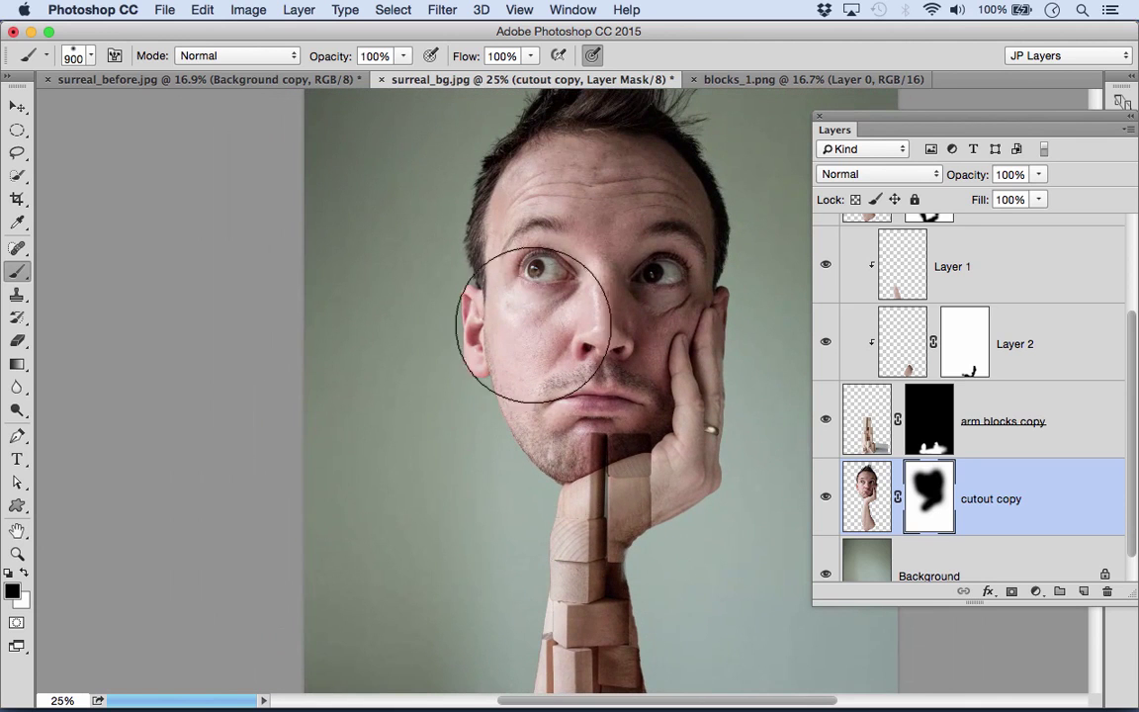
drag(547, 531, 754, 295)
scroll(999, 320, up, 3)
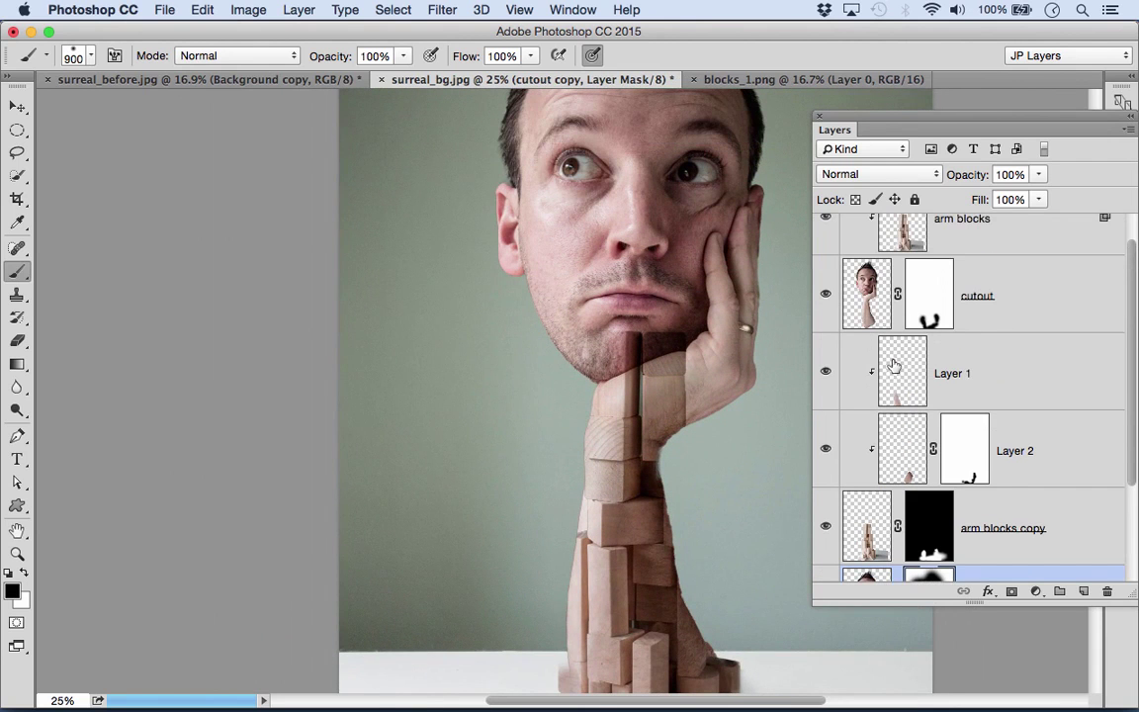
Paint black on the cutout mask with 9 px and 30 px brushes to hide the skin sliver along the horizontal mid-arm block's left edge.
click(907, 301)
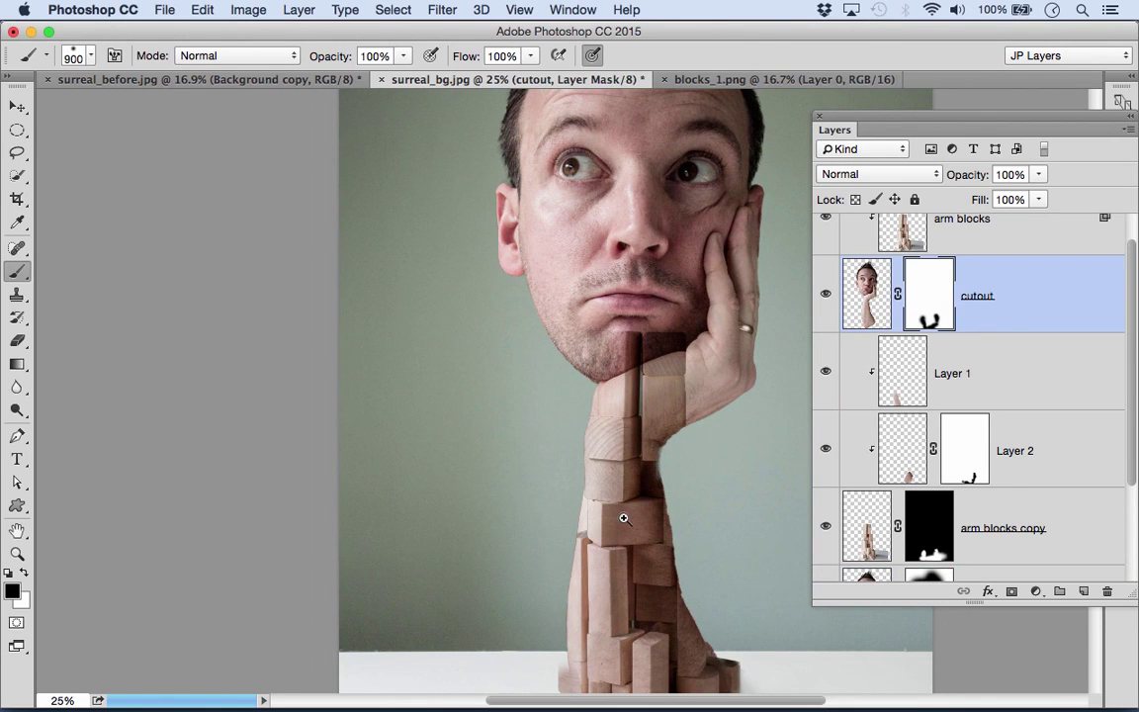
drag(625, 515, 720, 508)
drag(518, 551, 584, 392)
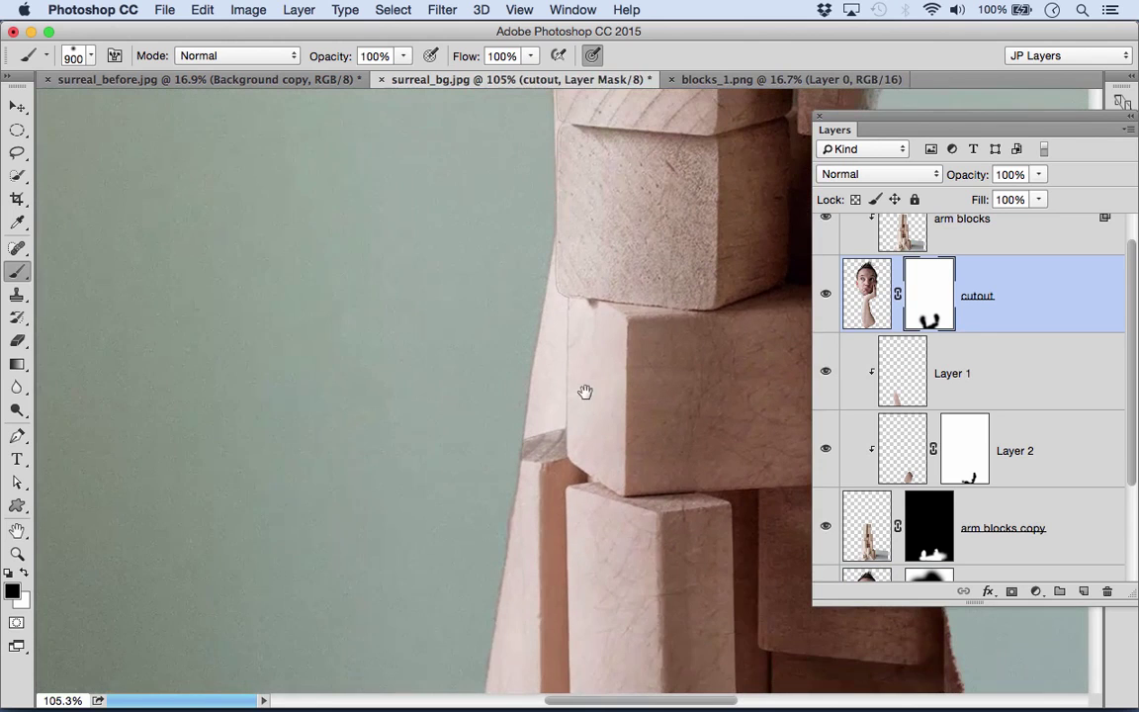
key(bracketleft)
key(bracketleft)
key(bracketleft)
key(bracketleft)
key(bracketleft)
key(bracketleft)
key(bracketleft)
key(bracketleft)
key(bracketleft)
key(bracketleft)
key(bracketleft)
key(bracketleft)
key(bracketleft)
key(bracketleft)
key(bracketleft)
key(bracketleft)
key(bracketleft)
key(bracketleft)
key(bracketleft)
key(bracketleft)
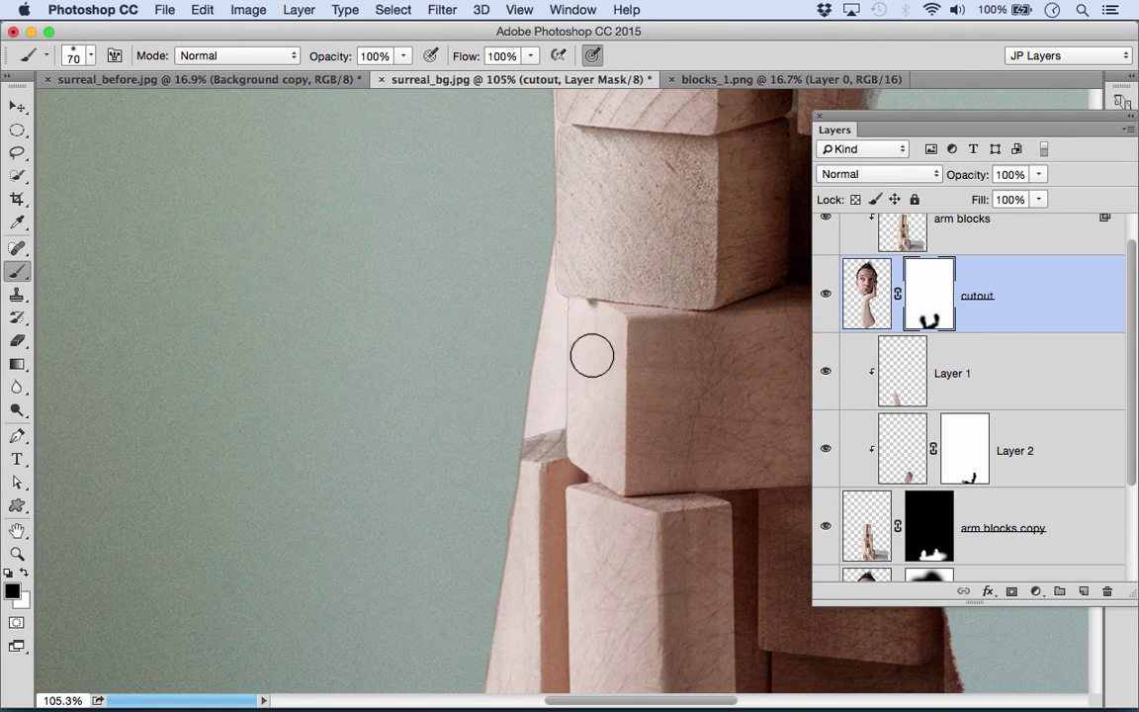
key(bracketleft)
key(bracketleft)
key(bracketleft)
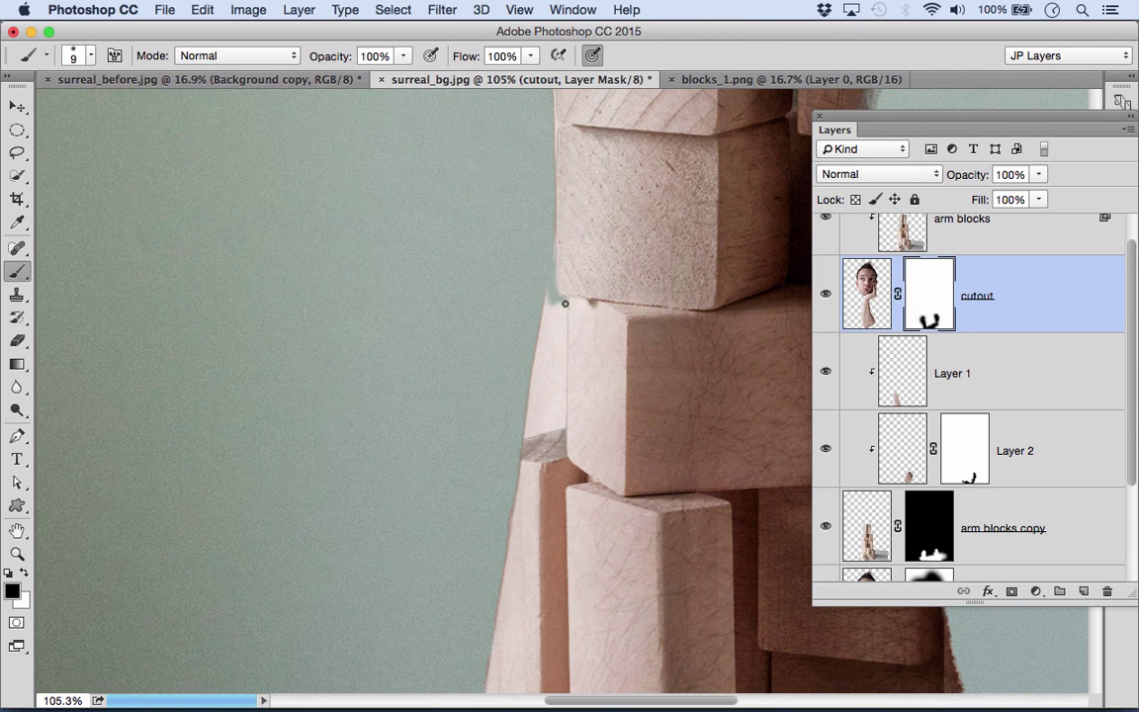
drag(554, 294, 565, 304)
shift+click(564, 425)
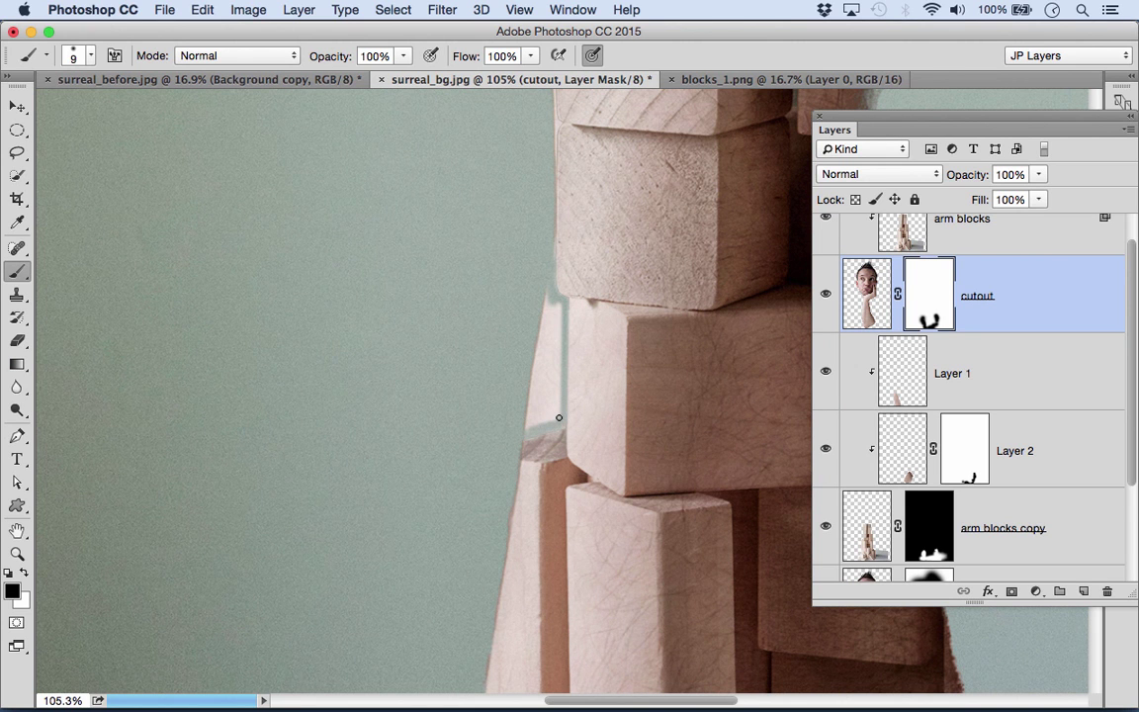
mouse_move(557, 414)
mouse_down()
mouse_move(559, 294)
mouse_move(545, 297)
mouse_move(553, 337)
mouse_move(543, 371)
mouse_move(541, 321)
mouse_move(528, 424)
mouse_move(552, 413)
mouse_move(541, 376)
mouse_move(549, 409)
mouse_up()
key(bracketright)
mouse_move(592, 341)
mouse_down()
mouse_move(519, 353)
mouse_move(554, 346)
mouse_move(542, 339)
mouse_move(573, 361)
mouse_move(588, 356)
mouse_move(485, 341)
mouse_move(465, 379)
mouse_move(510, 397)
mouse_up()
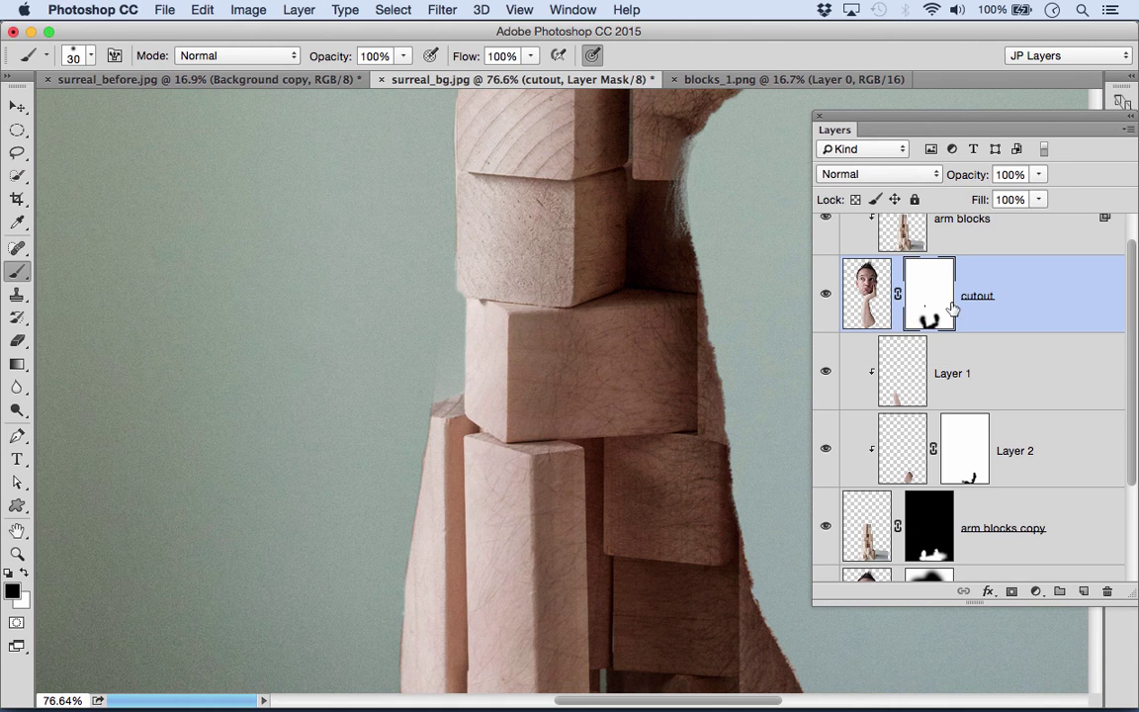
Add a layer mask to the arm blocks layer for cleaning up the chin area.
drag(651, 278, 603, 295)
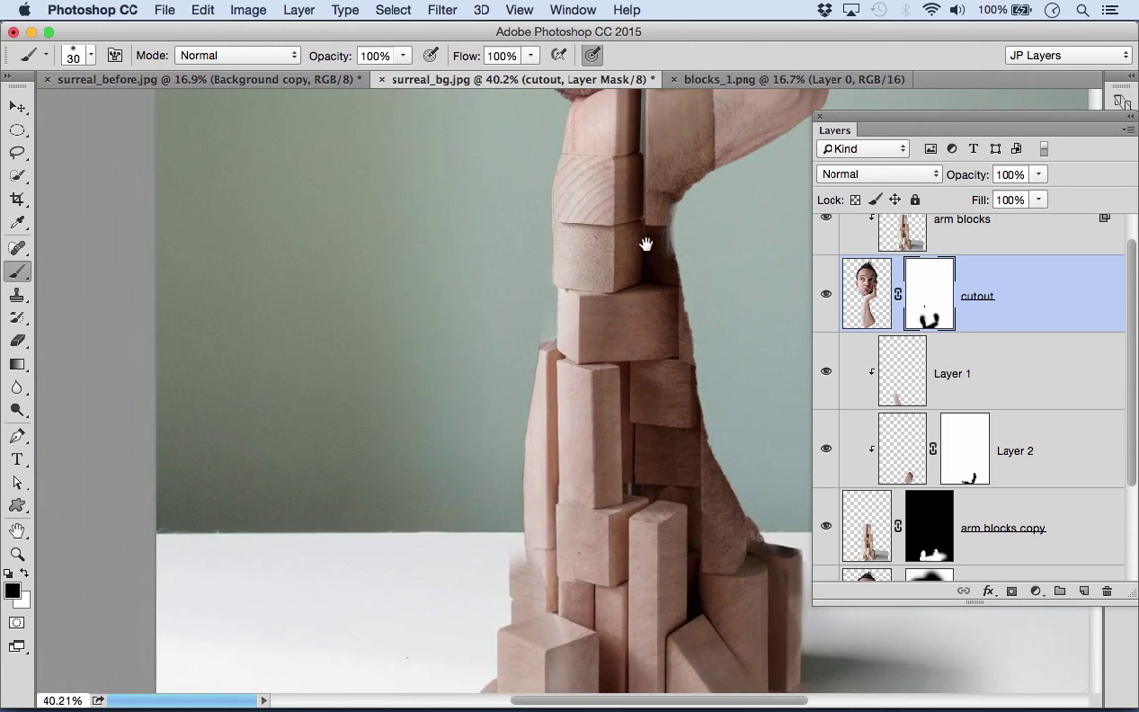
drag(645, 247, 593, 440)
drag(649, 307, 623, 322)
drag(627, 270, 622, 323)
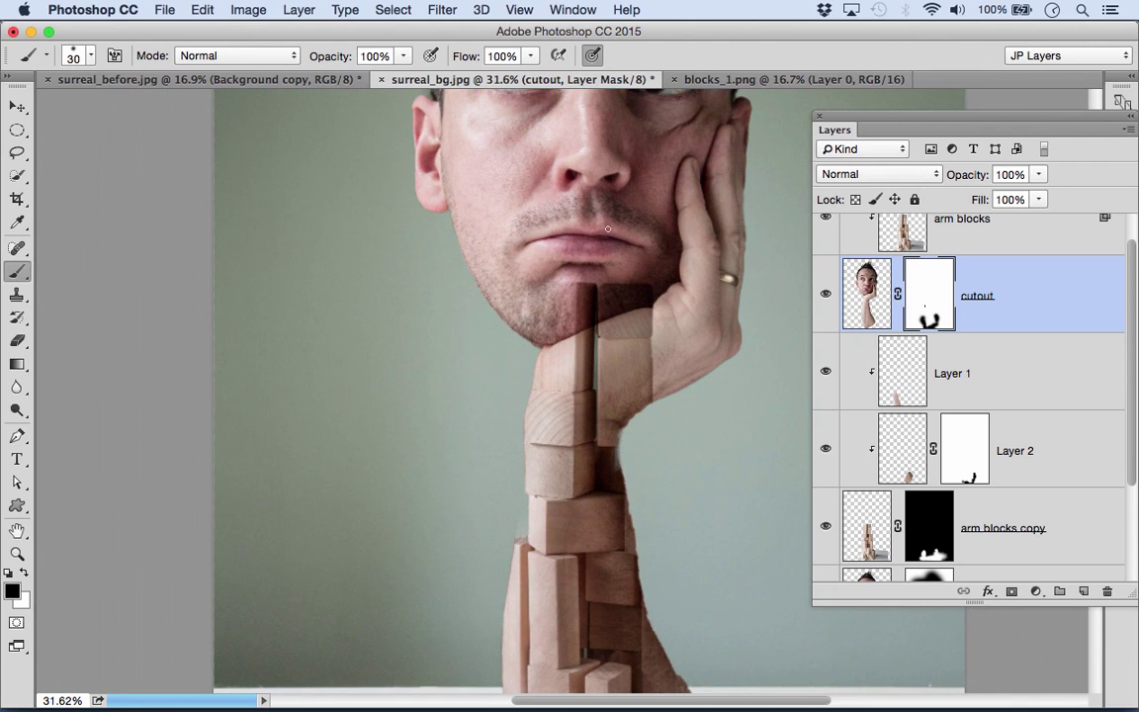
drag(612, 299, 655, 299)
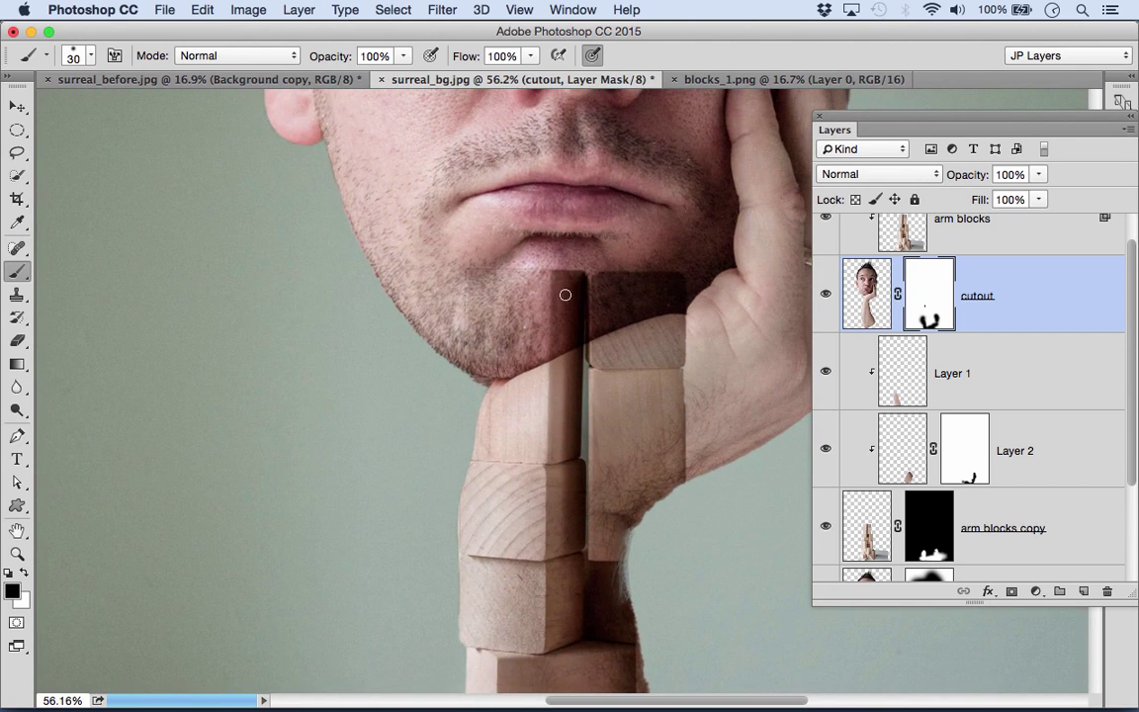
scroll(901, 228, up, 2)
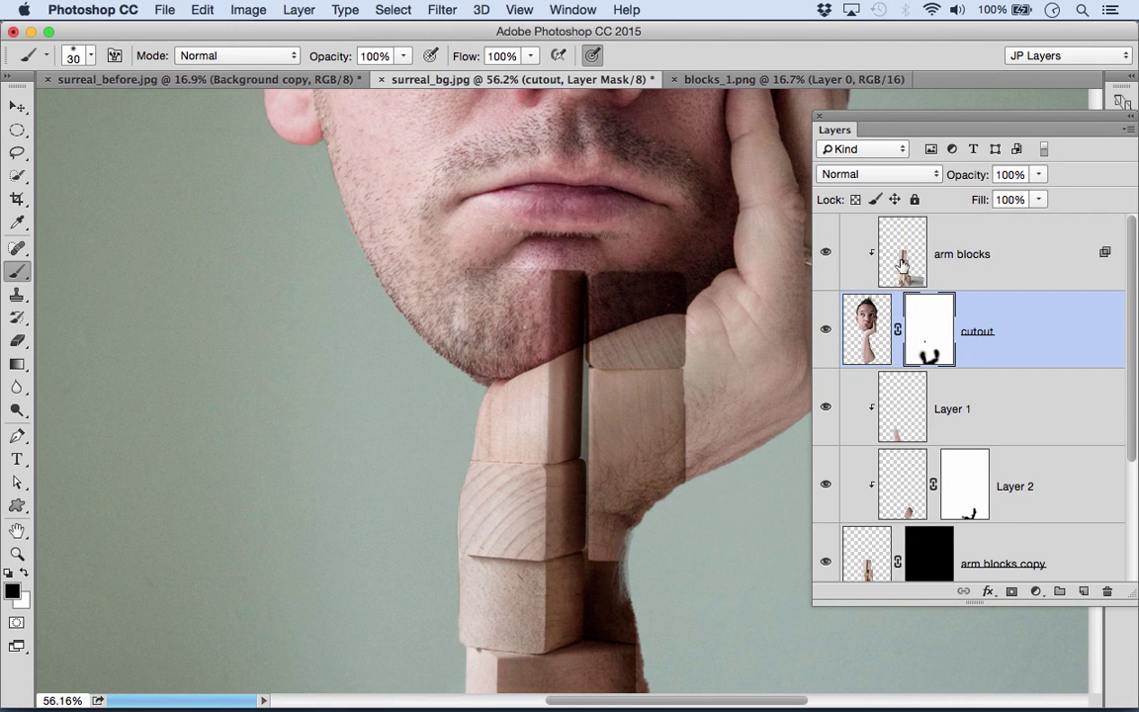
click(901, 263)
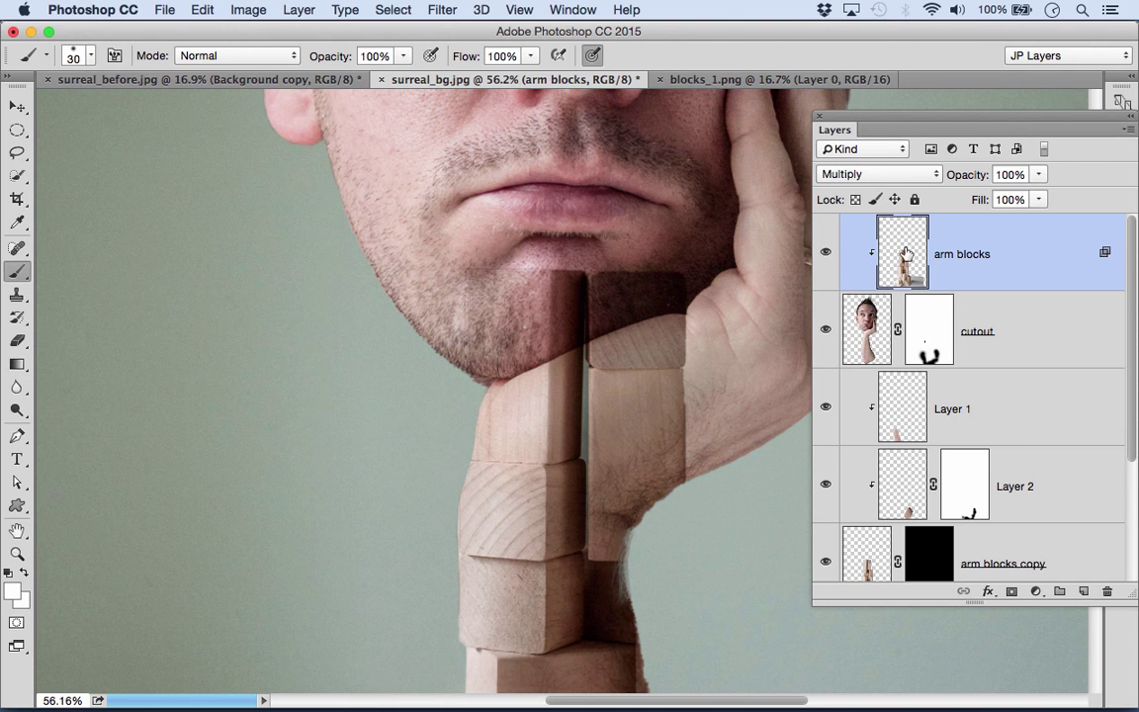
click(1011, 590)
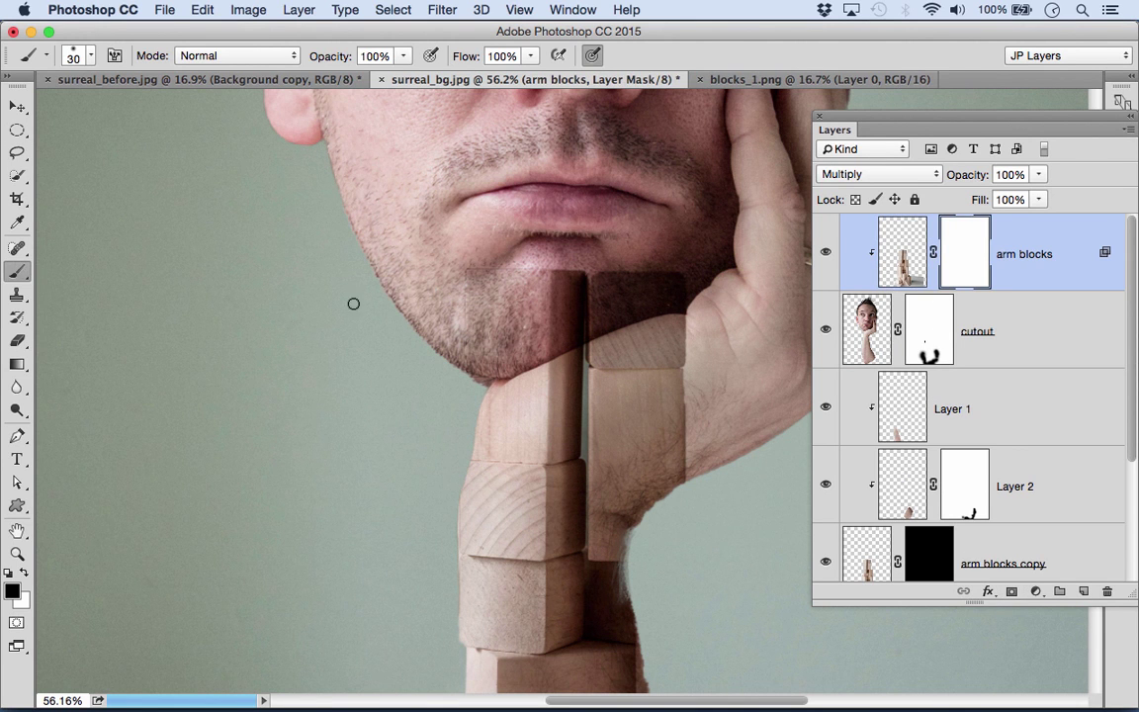
Paint black on the arm blocks mask to remove the blocks overlapping the chin, following the jawline with 50–70 px brushes.
key(bracketright)
key(bracketright)
key(bracketright)
key(bracketright)
key(bracketright)
key(bracketright)
key(bracketright)
mouse_move(465, 286)
mouse_down()
mouse_move(602, 260)
mouse_move(524, 321)
mouse_move(603, 317)
mouse_move(534, 342)
mouse_move(573, 332)
mouse_move(543, 342)
mouse_up()
key(bracketleft)
key(bracketleft)
key(bracketleft)
key(bracketleft)
key(bracketleft)
key(bracketleft)
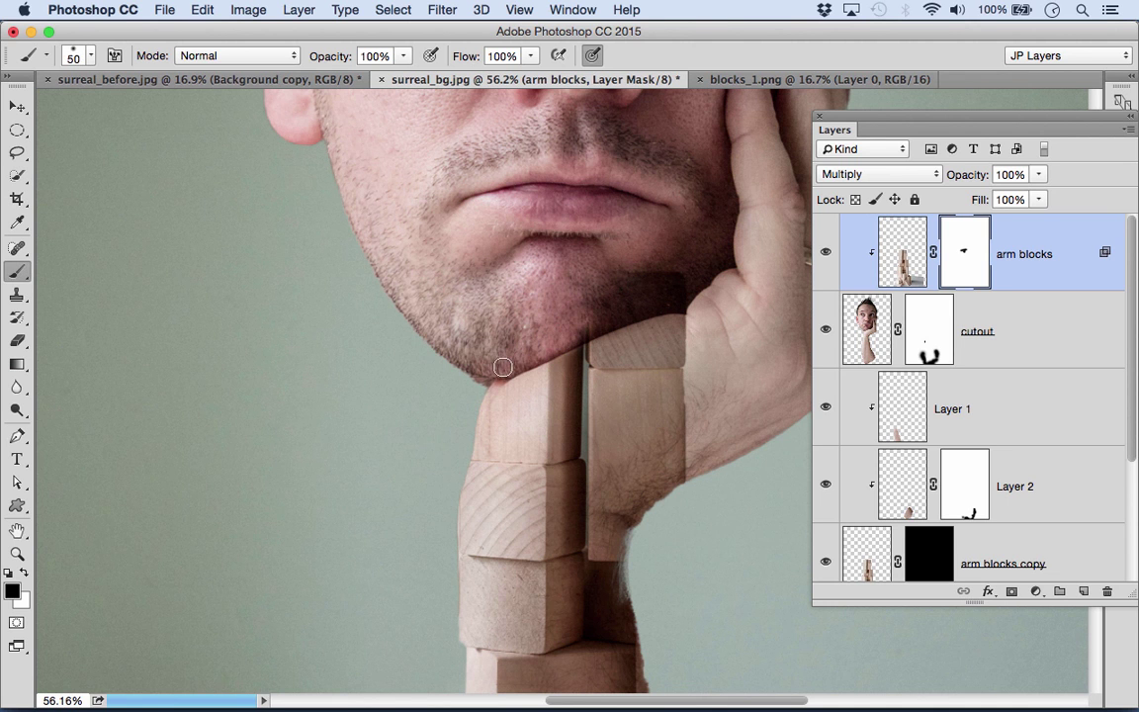
mouse_move(586, 326)
mouse_down()
mouse_move(691, 302)
mouse_move(694, 287)
mouse_move(593, 289)
mouse_move(646, 284)
mouse_move(597, 316)
mouse_up()
key(bracketright)
key(bracketright)
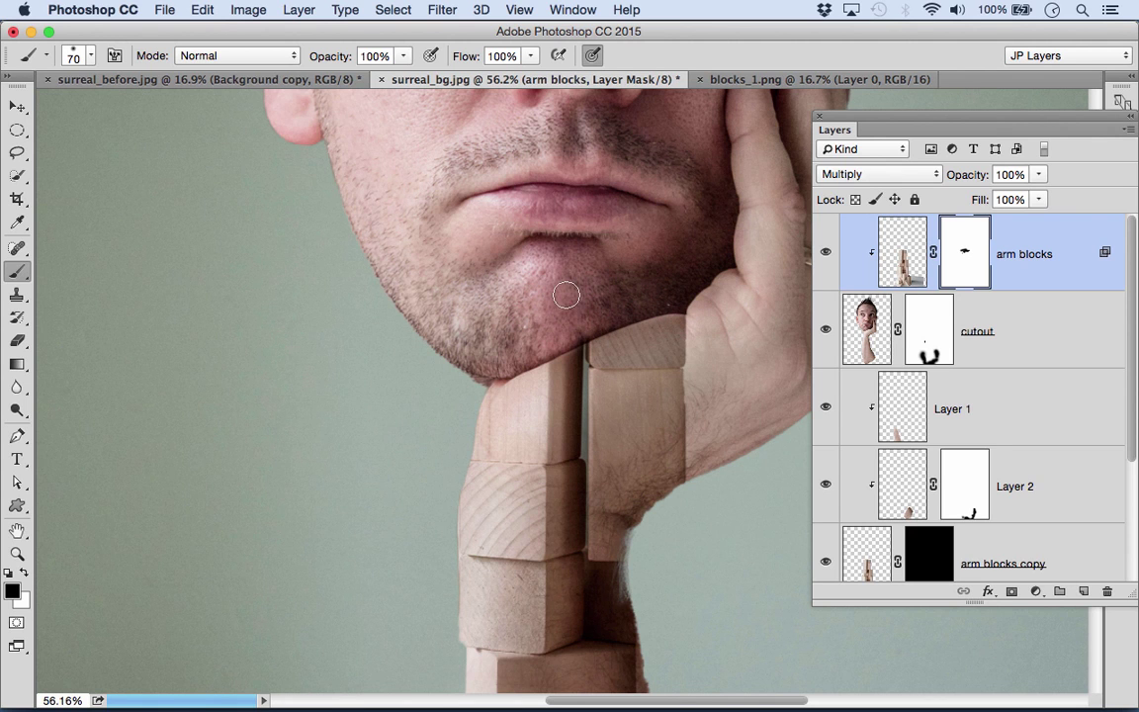
Switch to Bridge and open blocks_2.png from the start images in Photoshop.
mouse_move(579, 697)
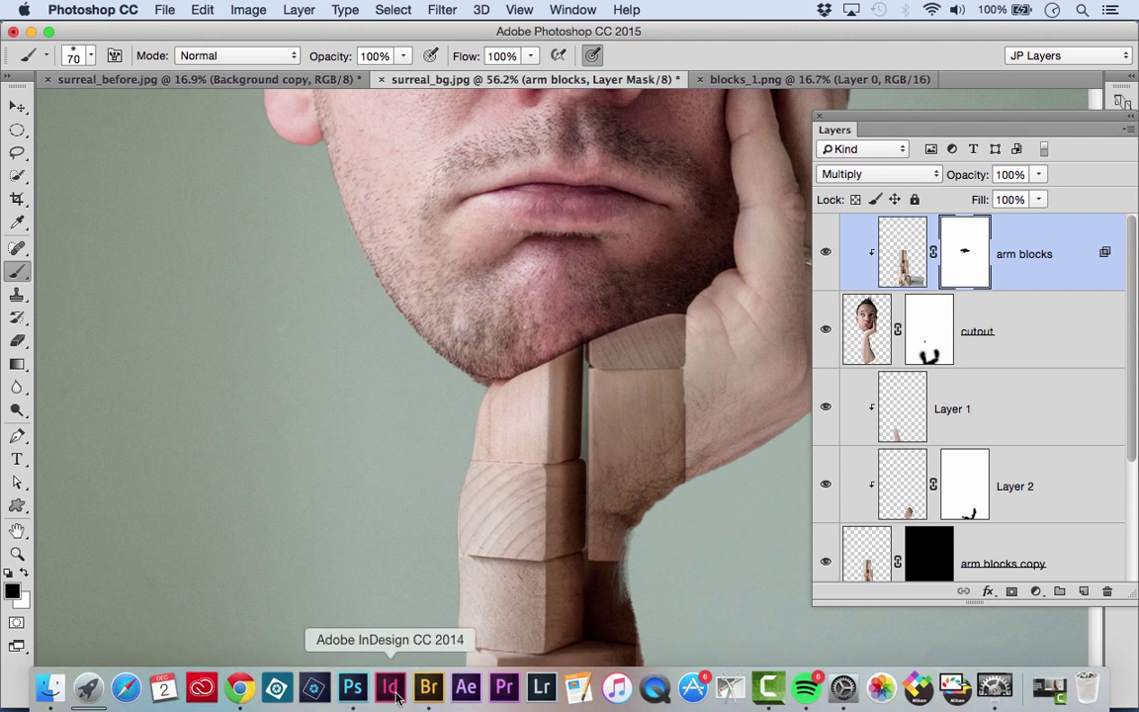
click(429, 690)
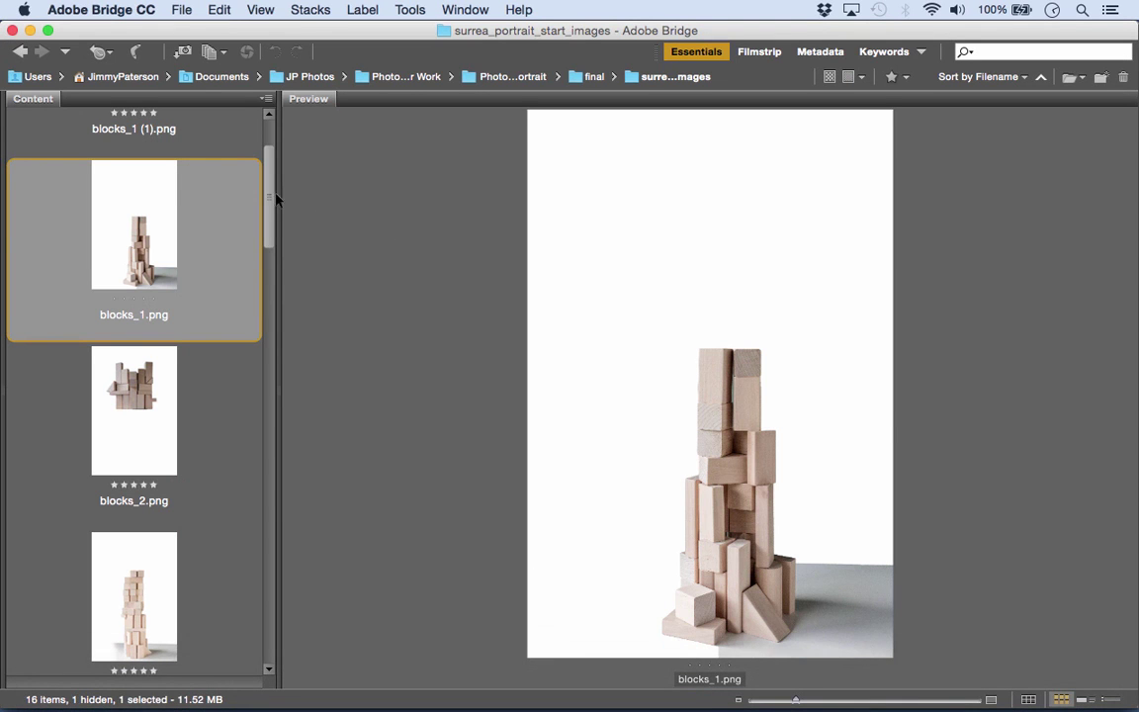
drag(268, 193, 270, 197)
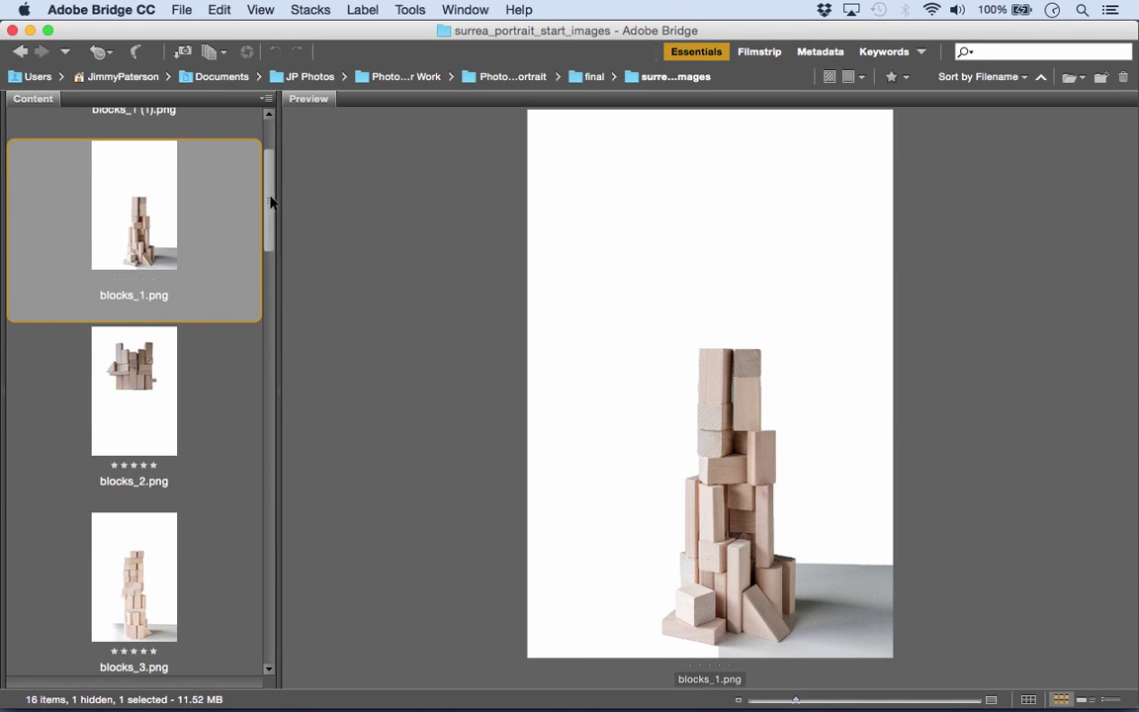
click(138, 384)
scroll(139, 384, down, 1)
drag(139, 383, 341, 704)
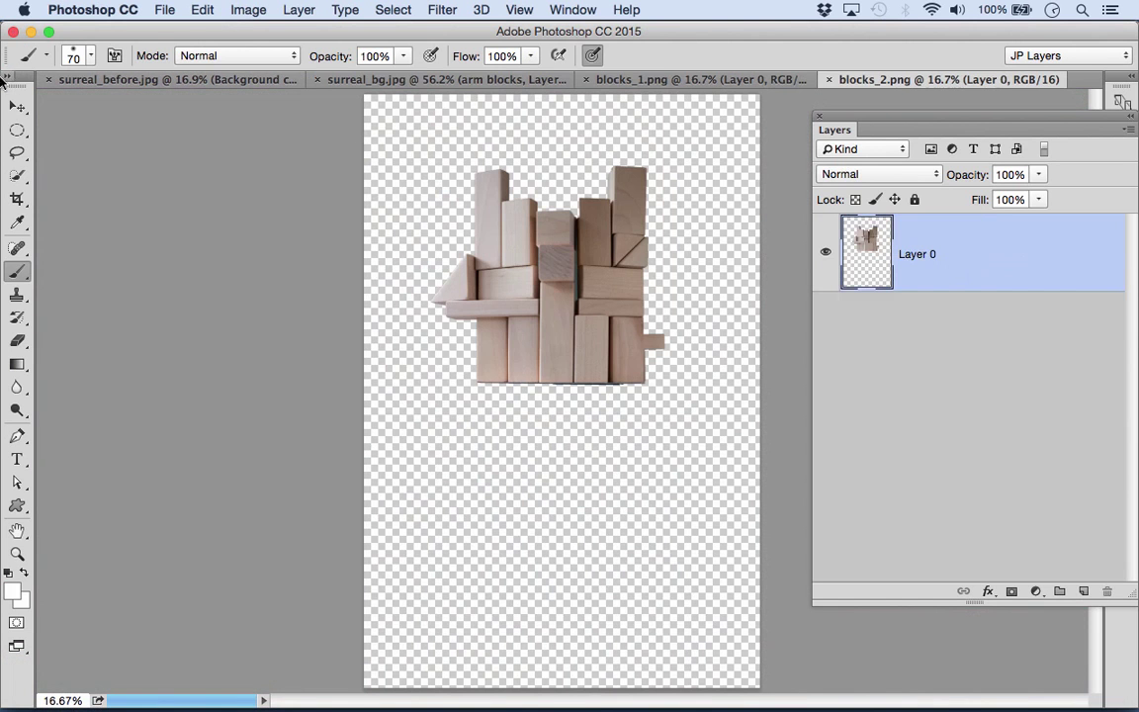
Move the blocks_2.png blocks into surreal_bg.jpg, position them over the face and set their blend mode to Multiply.
click(17, 106)
drag(479, 228, 416, 84)
drag(524, 250, 521, 249)
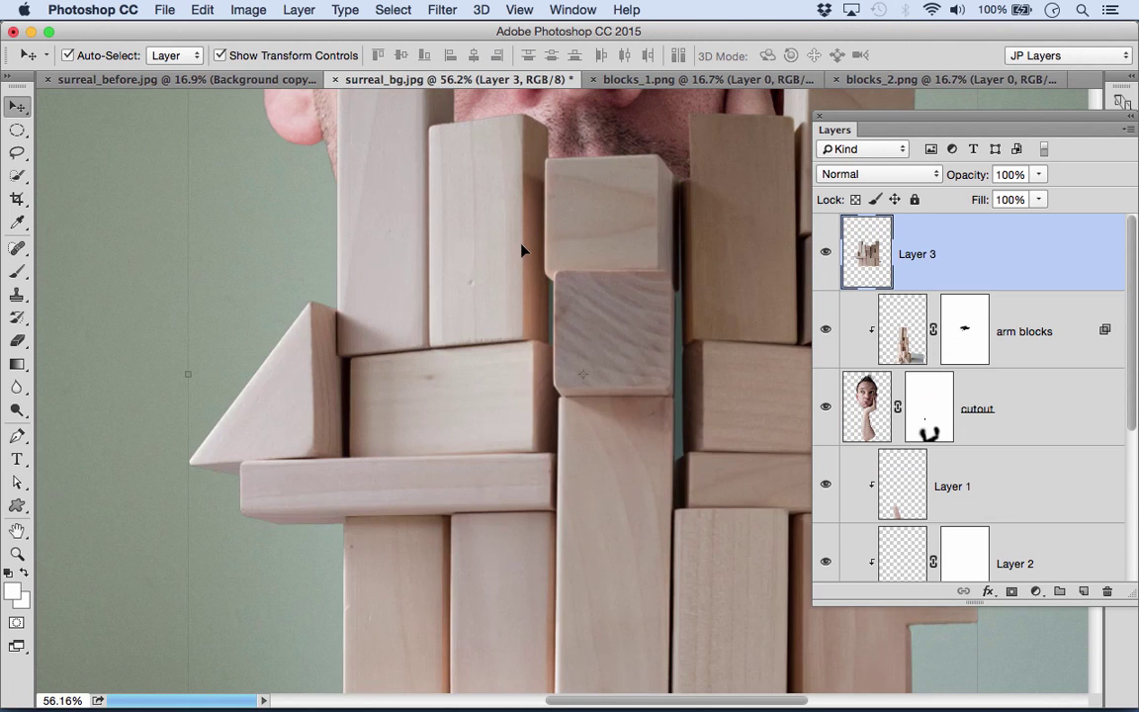
key(super+minus)
key(super+minus)
key(super+minus)
drag(604, 425, 584, 270)
key(super+minus)
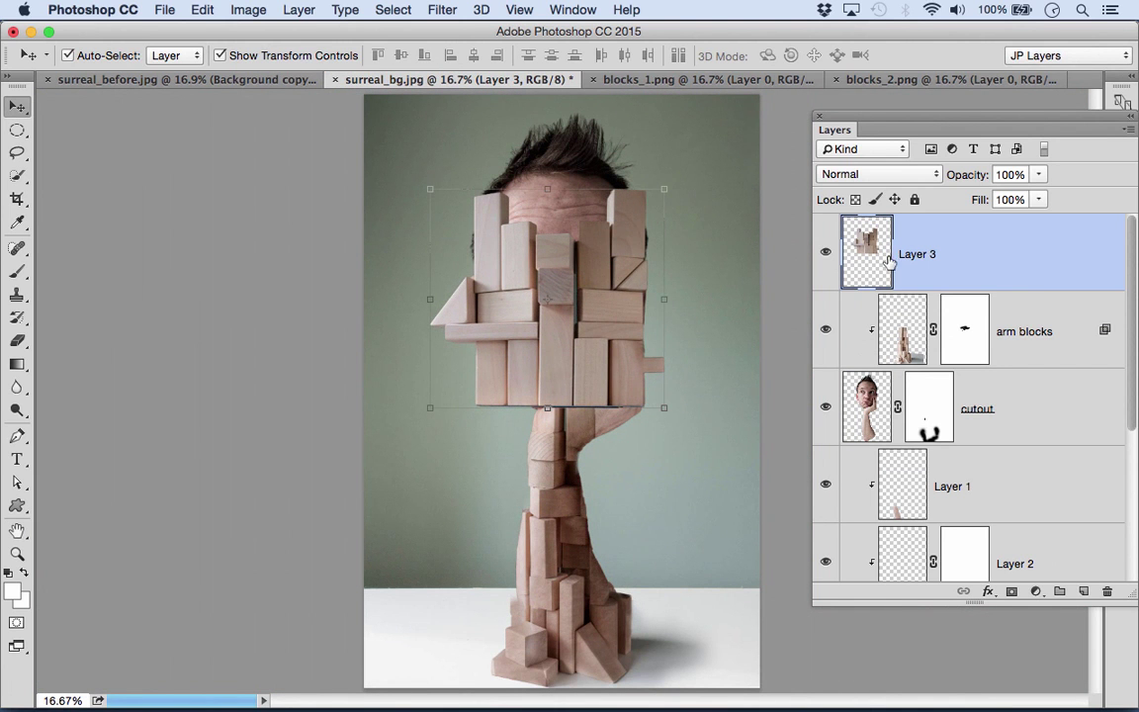
click(871, 183)
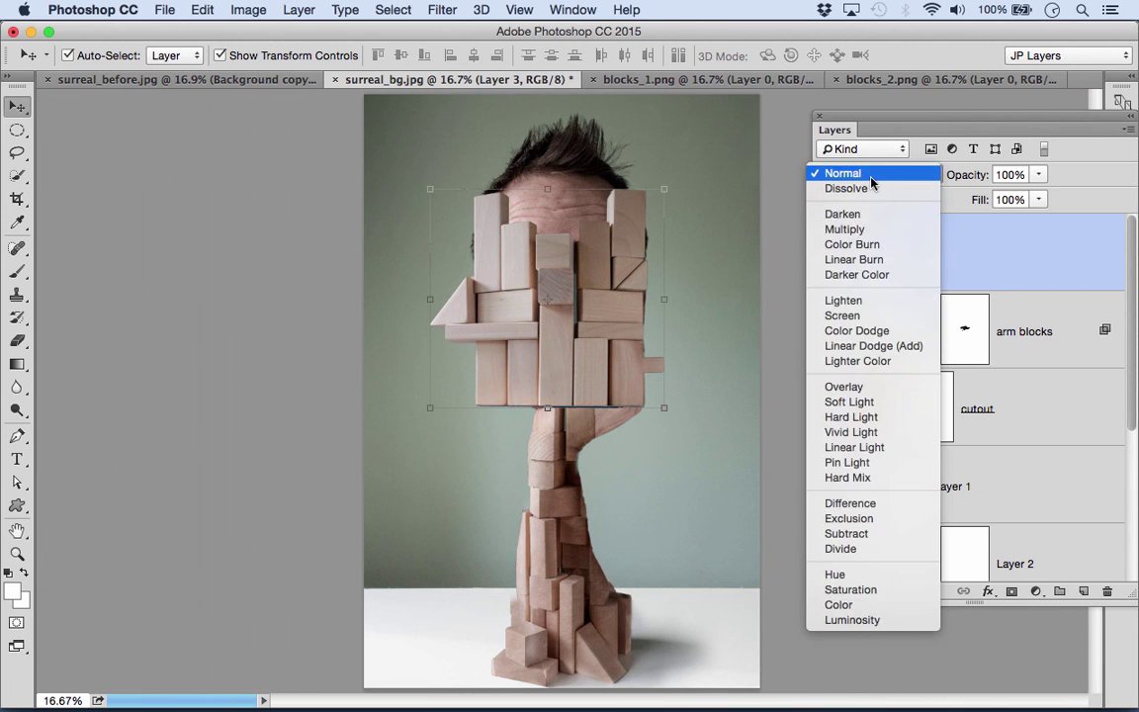
click(853, 227)
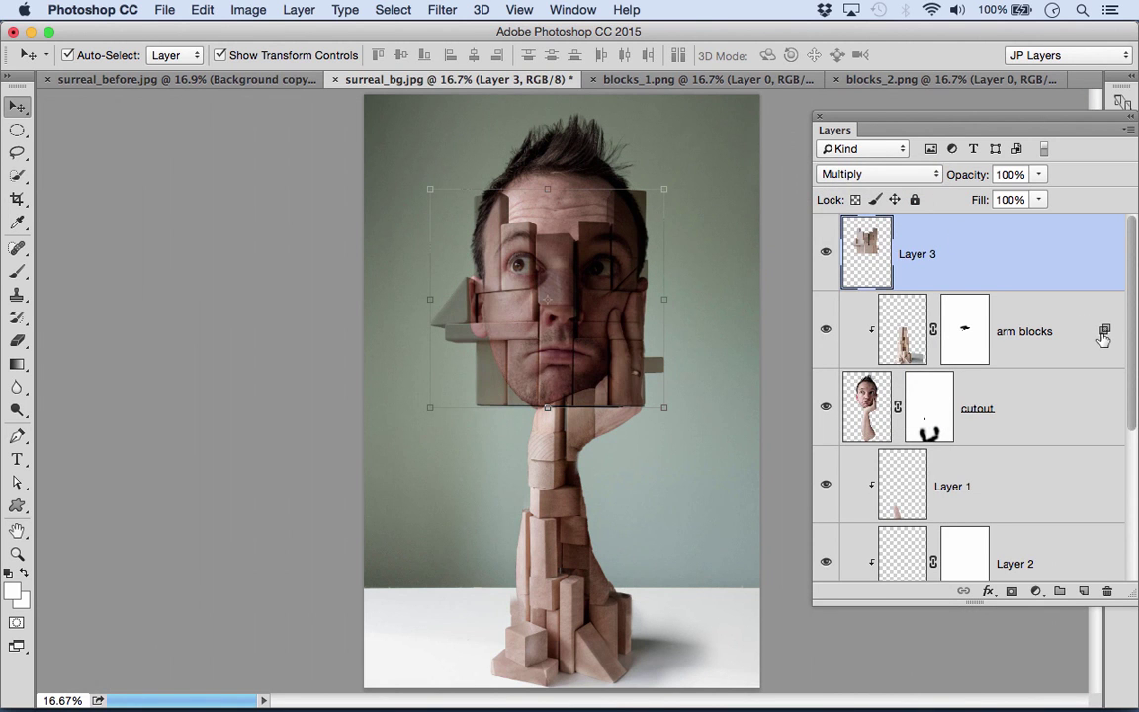
Copy the arm blocks layer style onto Layer 3 and clip Layer 3 to the cutout.
right_click(1106, 333)
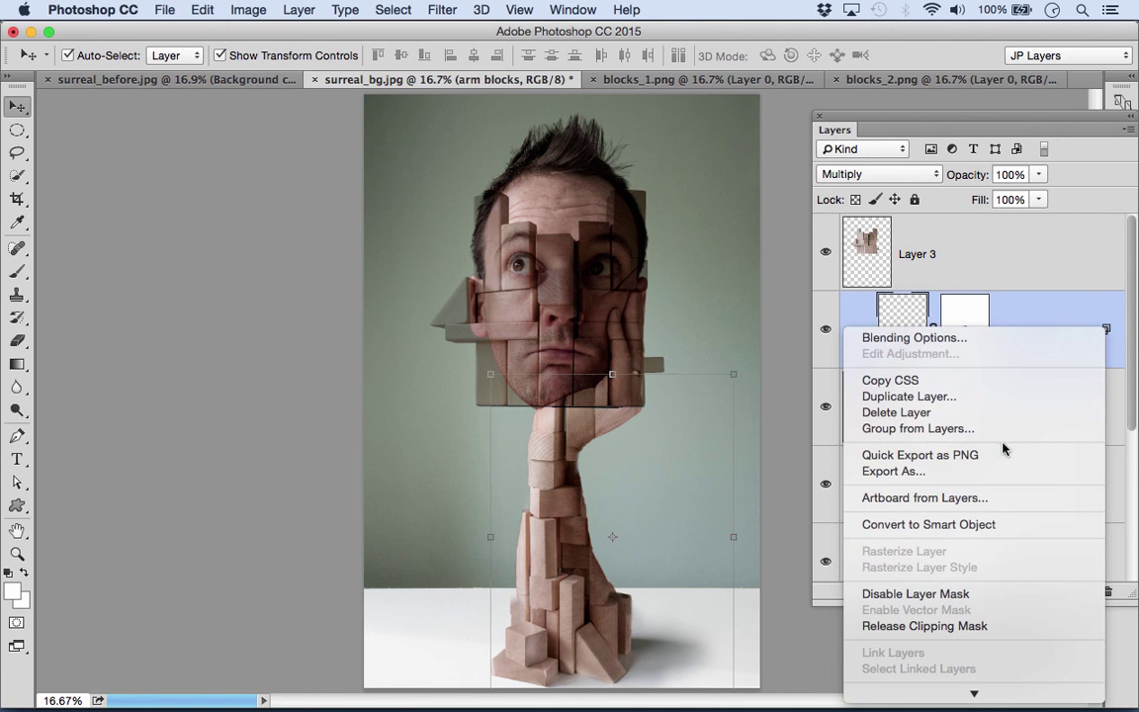
scroll(902, 608, down, 4)
click(870, 584)
click(1016, 260)
right_click(1038, 255)
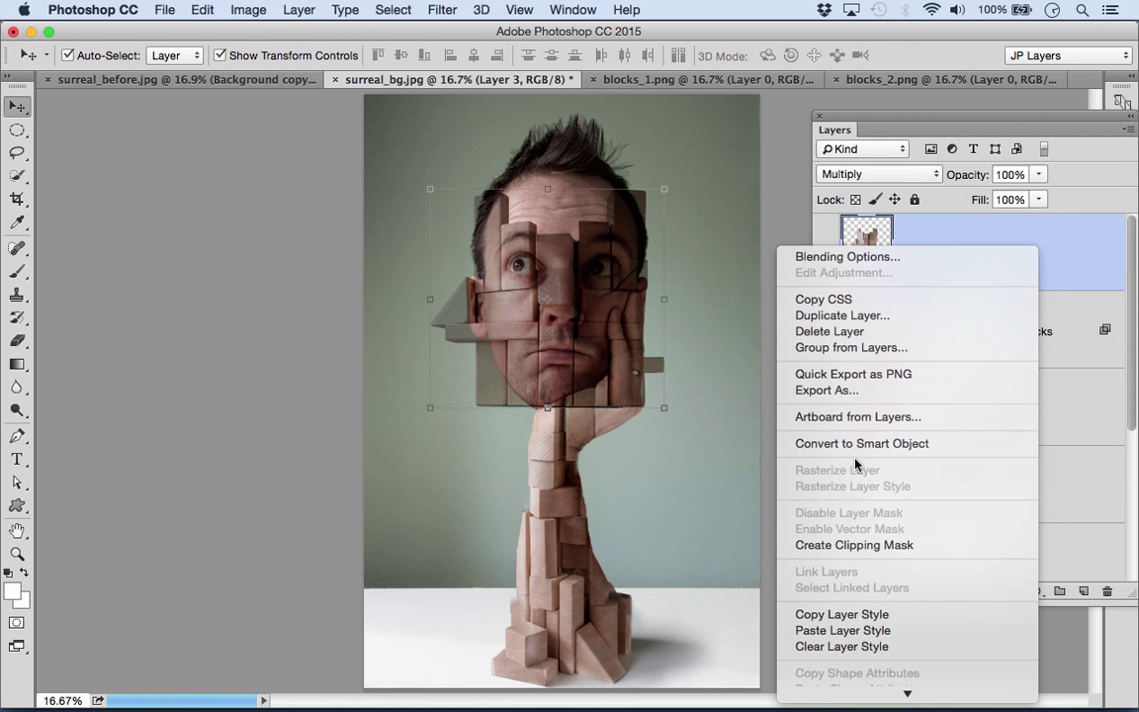
click(858, 629)
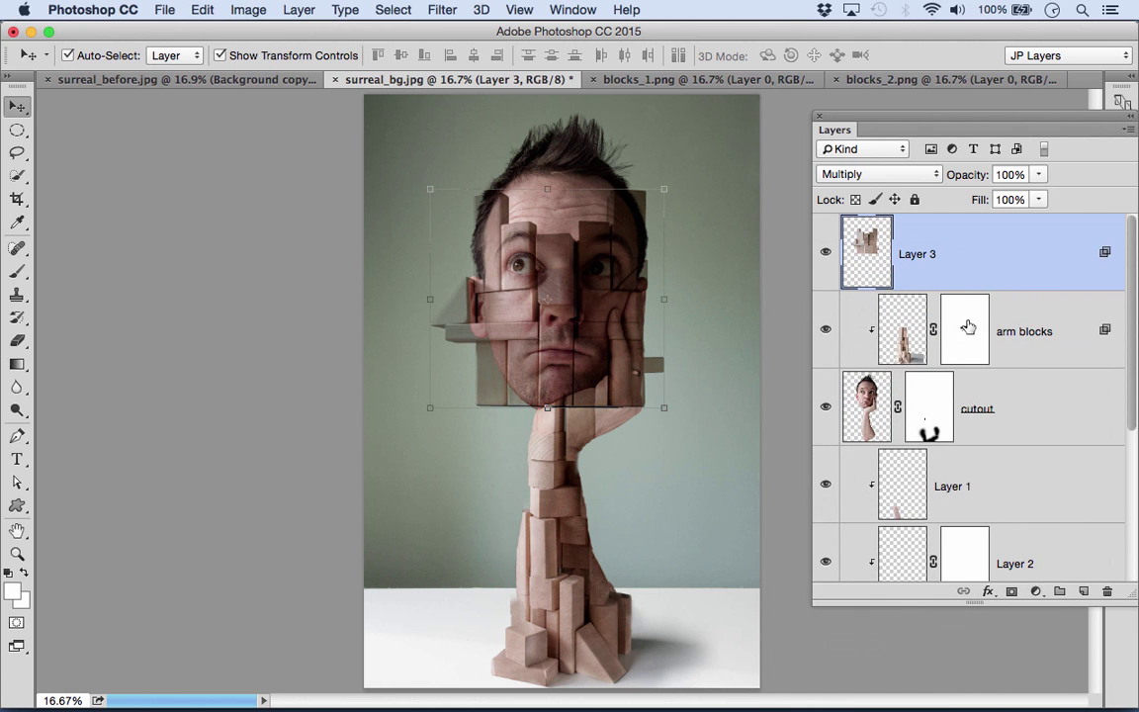
alt+click(1022, 287)
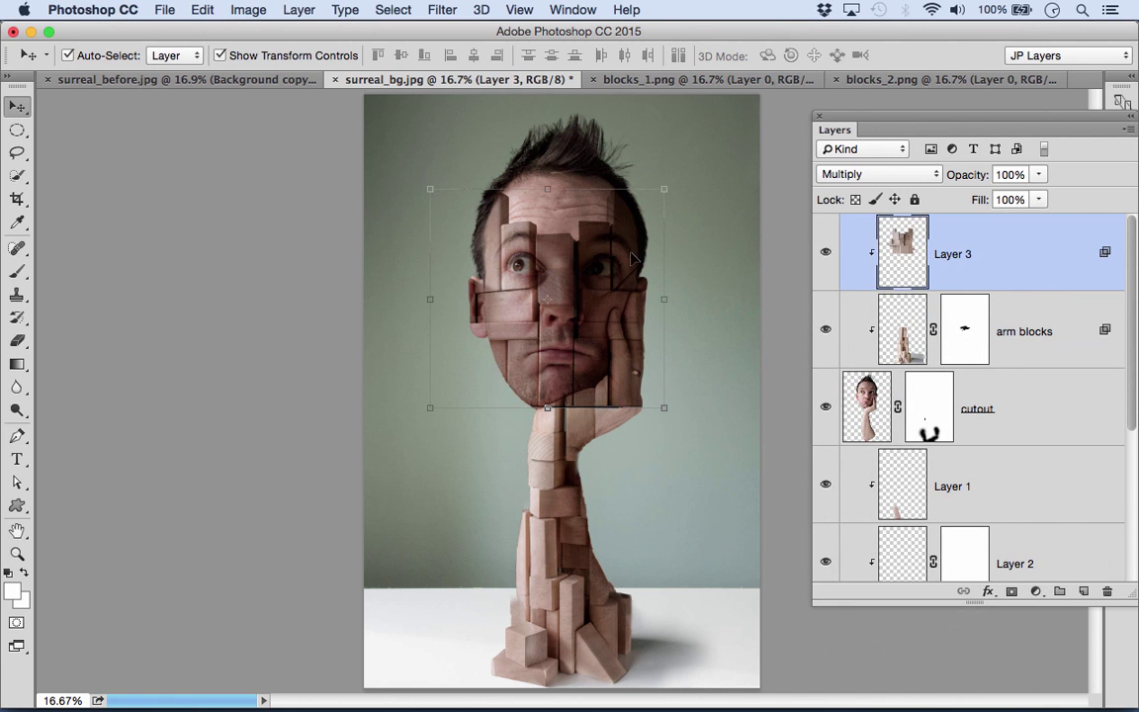
Lighten Layer 3 with Levels, using midtones 1.90 and a slightly lower white point, and add a layer mask to it.
drag(551, 350, 595, 343)
drag(565, 281, 497, 374)
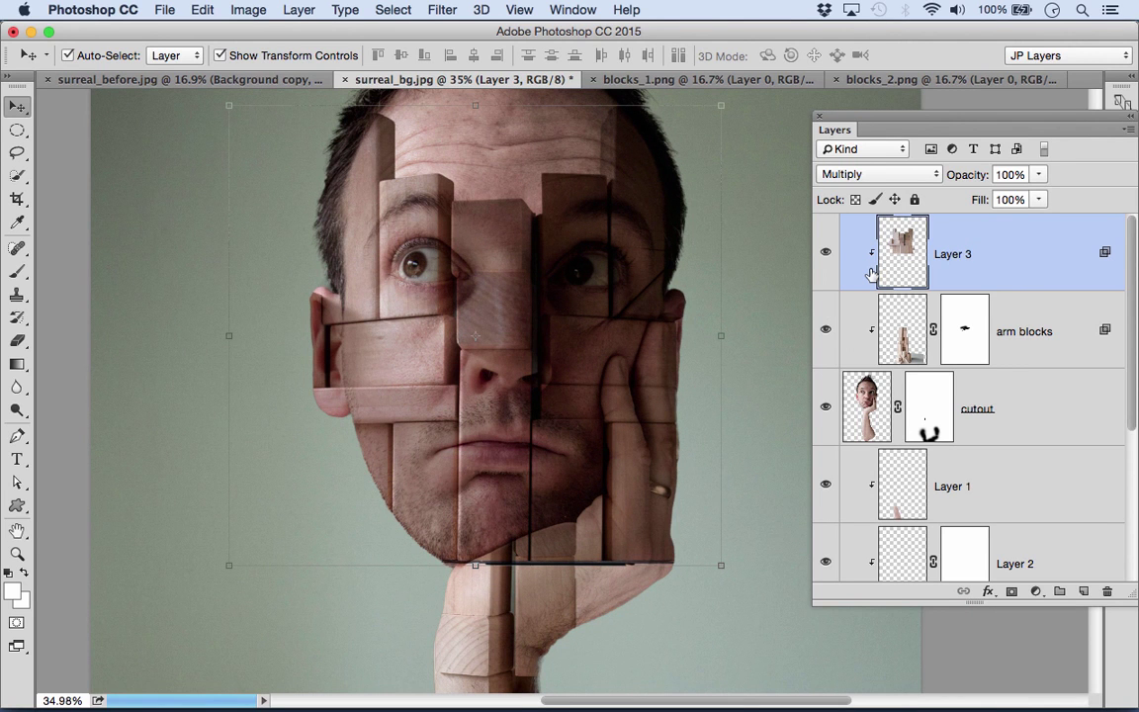
key(super)
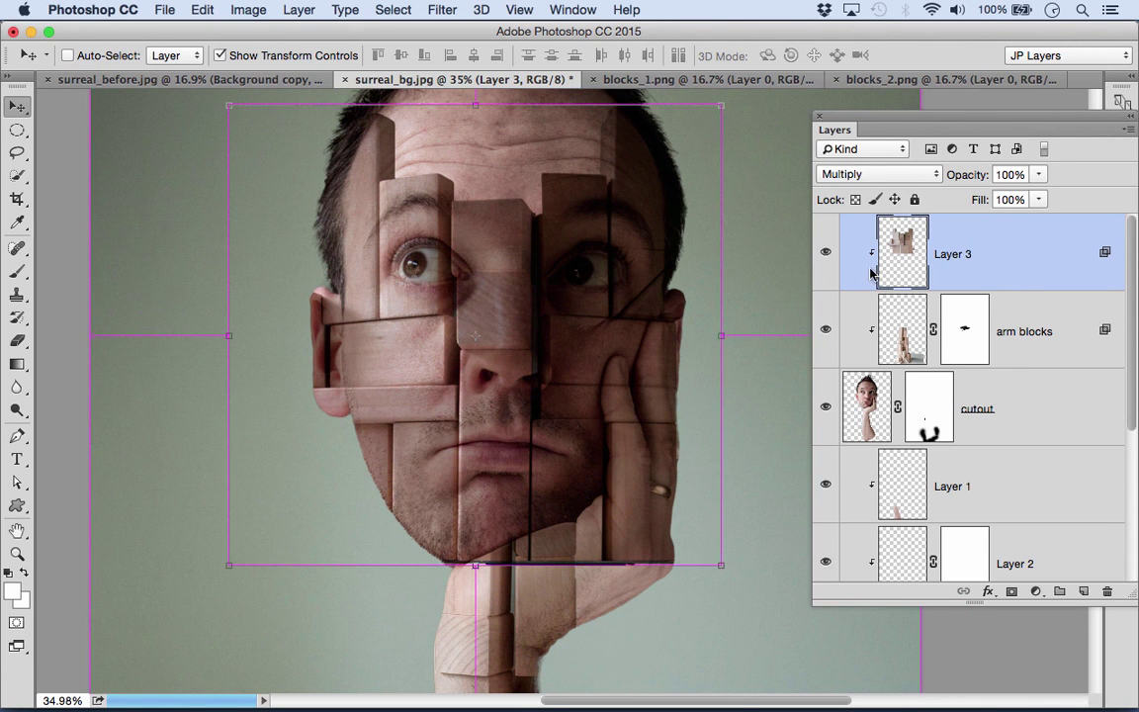
key(super+l)
drag(442, 56, 775, 82)
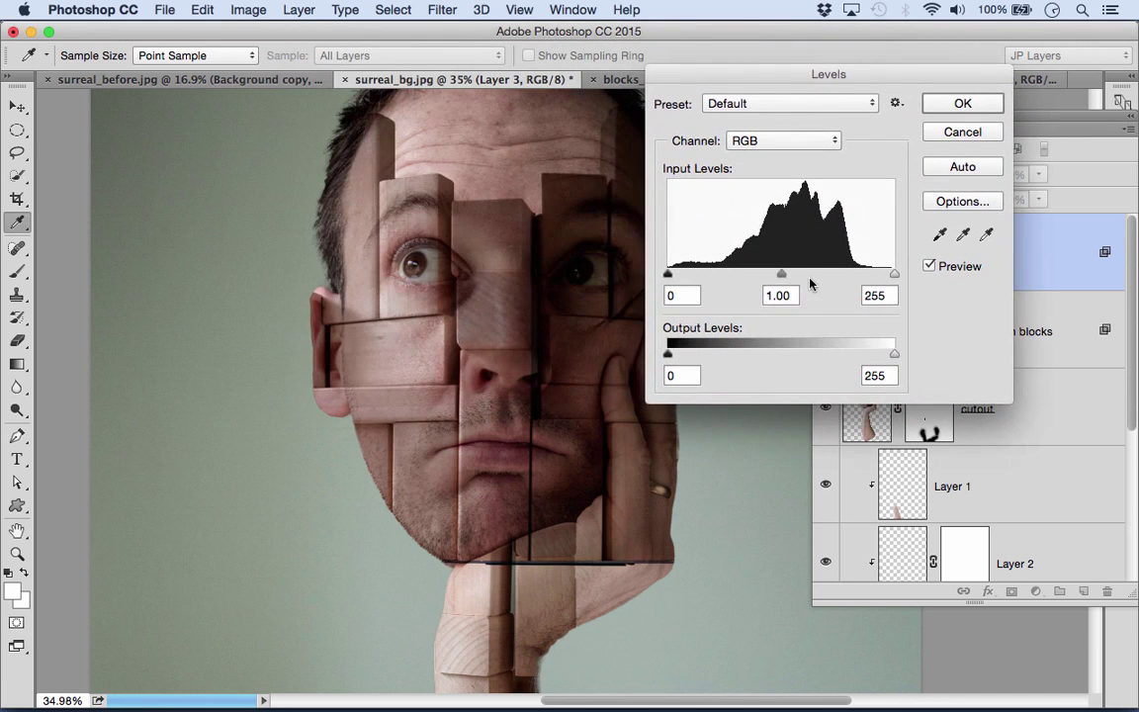
drag(788, 278, 730, 275)
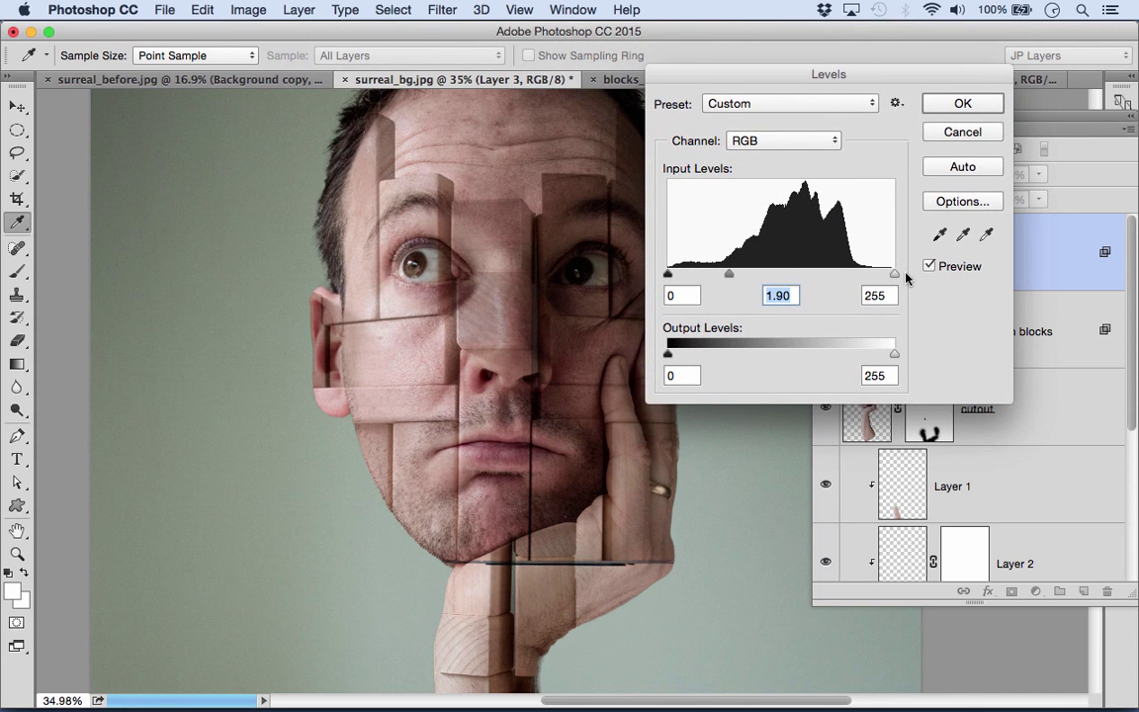
drag(895, 275, 884, 278)
click(967, 113)
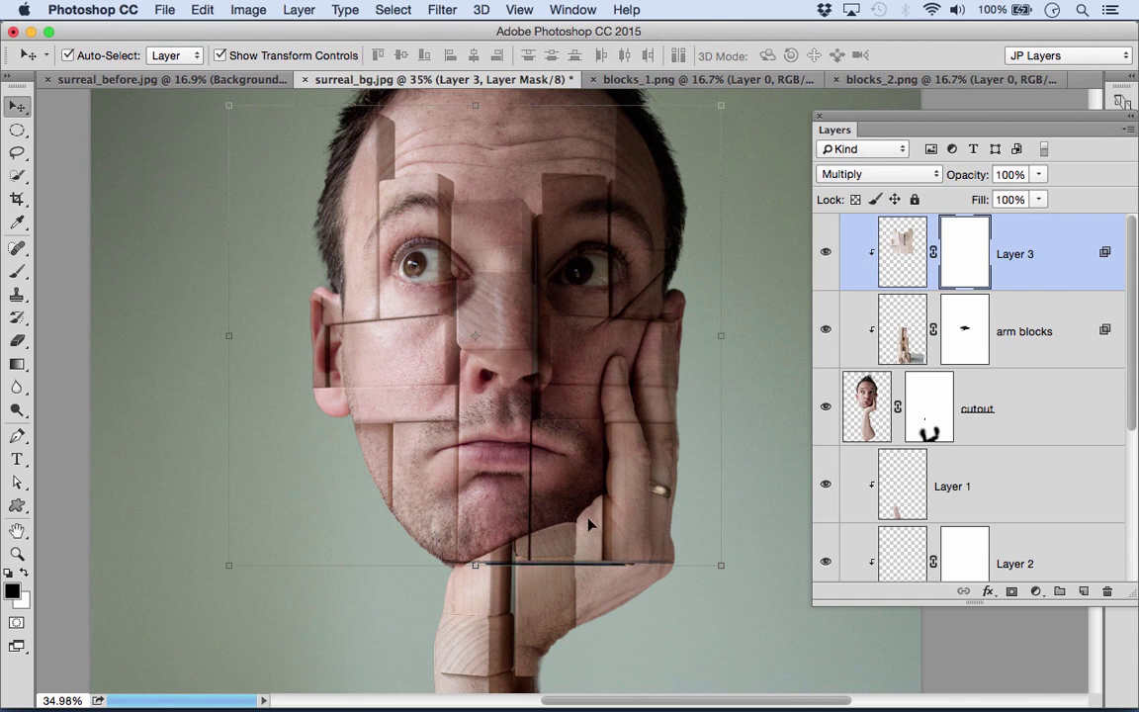
Paint black on the Layer 3 mask below the chin and across the hand, enlarging the brush from 100 to 200 px.
click(17, 271)
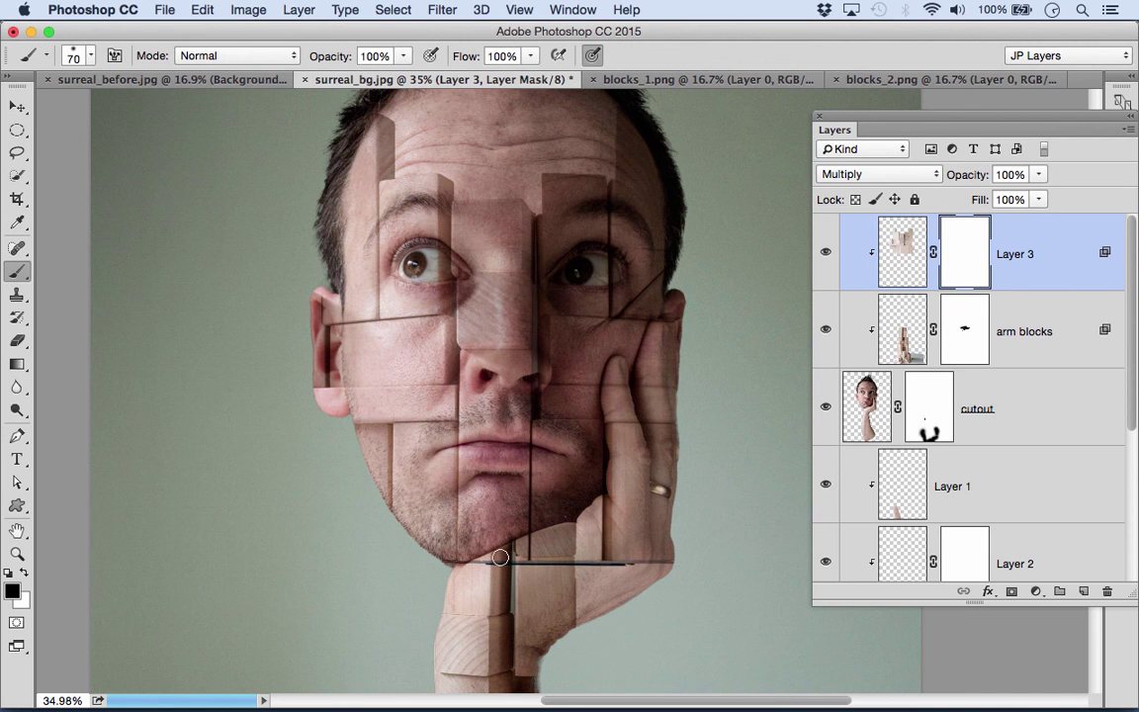
key(bracketright)
key(bracketright)
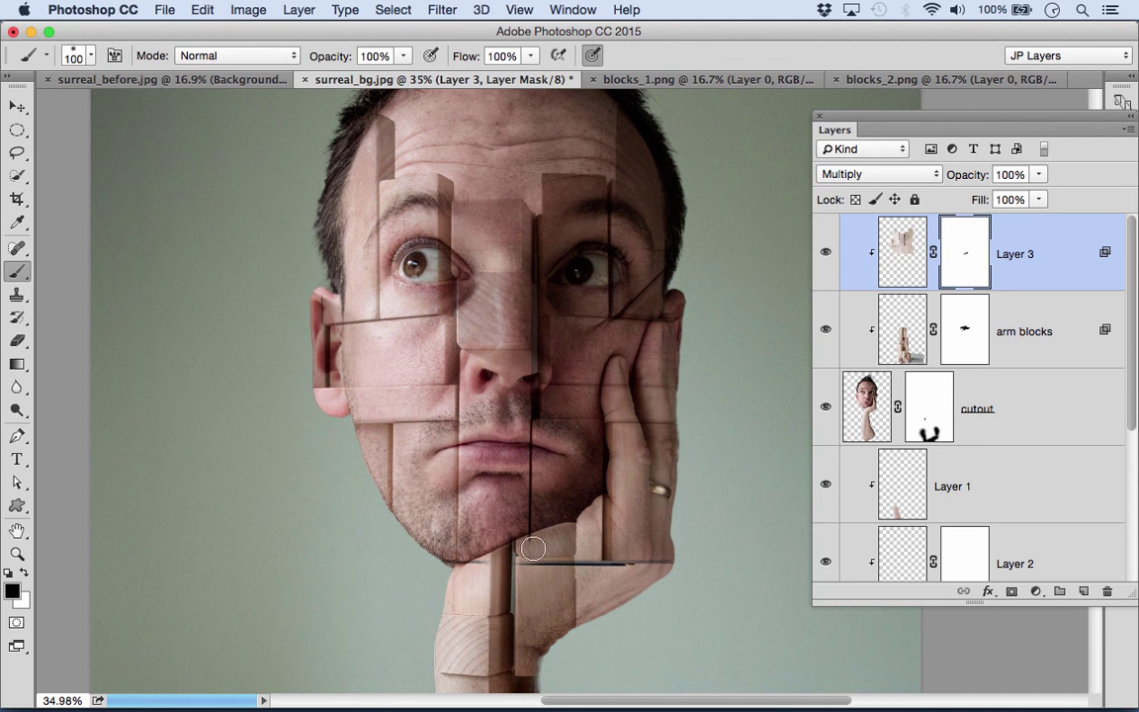
key(bracketright)
key(bracketright)
mouse_move(524, 560)
mouse_down()
mouse_move(646, 482)
mouse_move(636, 520)
mouse_move(536, 576)
mouse_move(678, 552)
mouse_up()
key(bracketright)
key(bracketright)
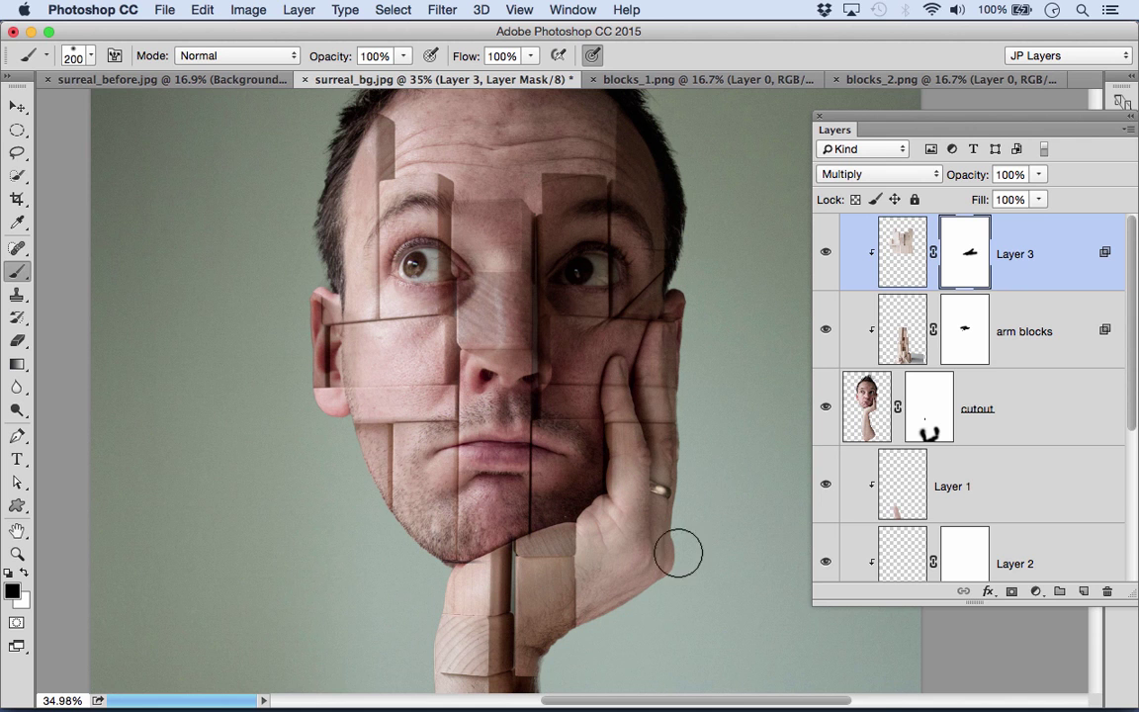
Paint black on the Layer 3 mask over the ear opposite the hand, then reduce the brush to 100 px.
mouse_move(308, 311)
mouse_down()
mouse_move(298, 419)
mouse_move(306, 387)
mouse_move(328, 389)
mouse_move(327, 311)
mouse_move(314, 303)
mouse_up()
key(bracketleft)
key(bracketleft)
key(bracketleft)
key(bracketleft)
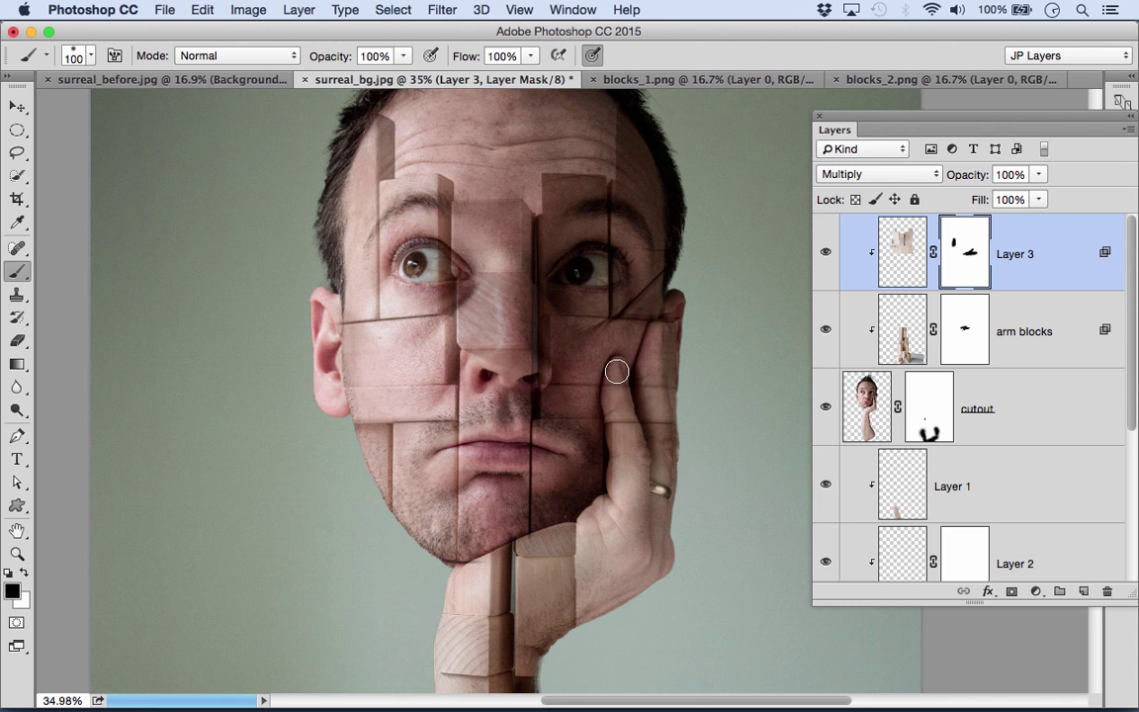
Switch to Bridge, find blocks_10.png among the start images and open it in Photoshop.
mouse_move(450, 706)
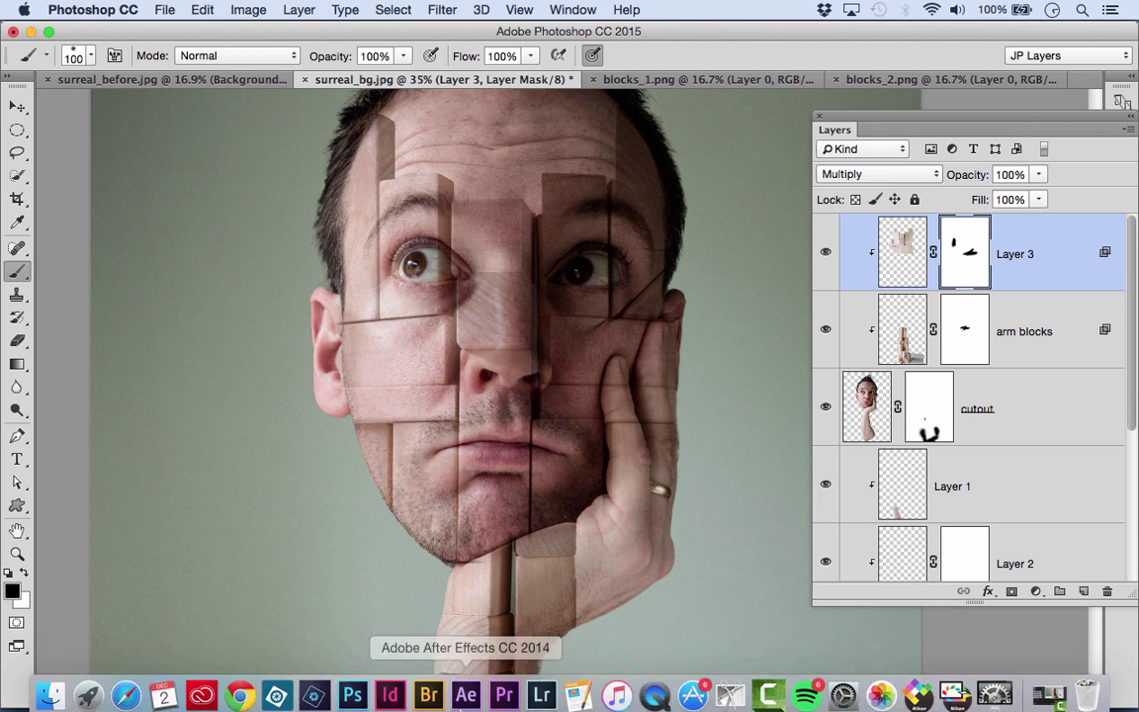
click(428, 689)
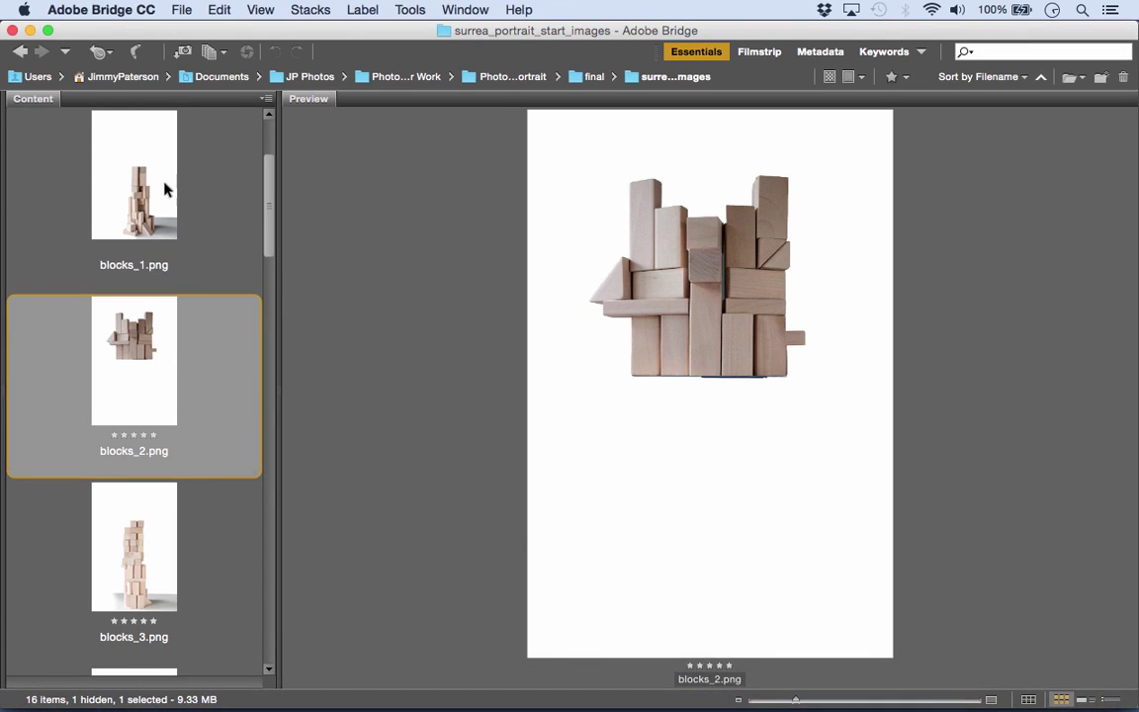
scroll(158, 197, down, 5)
click(137, 197)
scroll(127, 358, down, 3)
scroll(124, 358, down, 3)
click(166, 346)
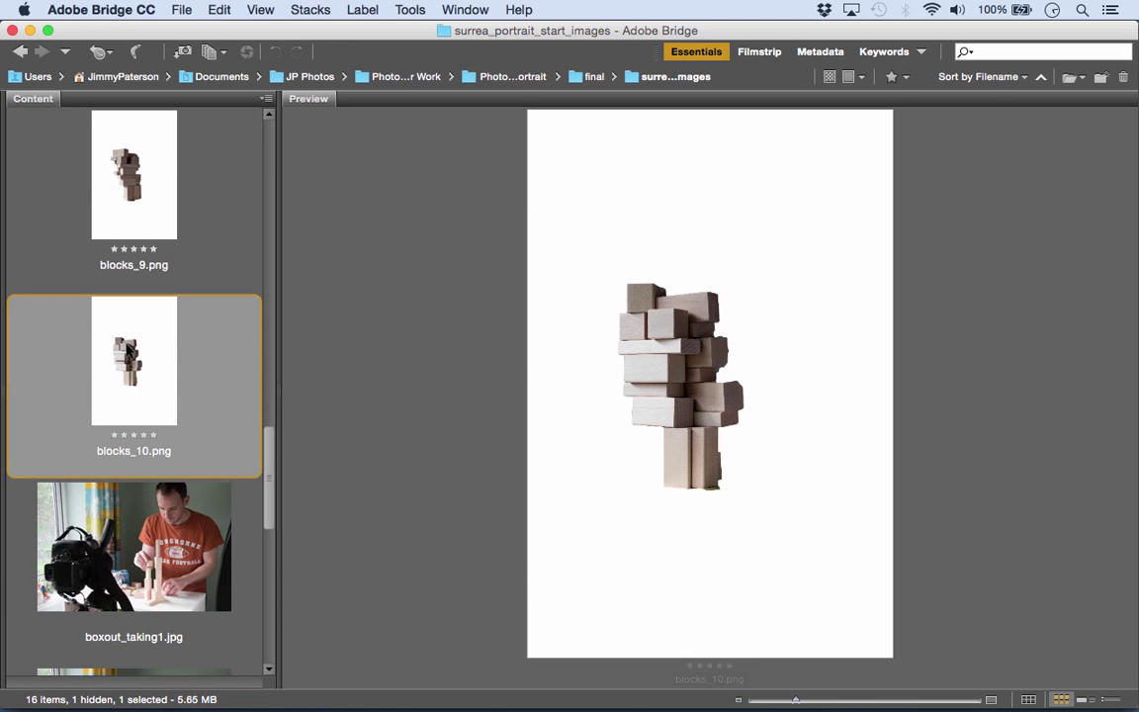
mouse_move(316, 706)
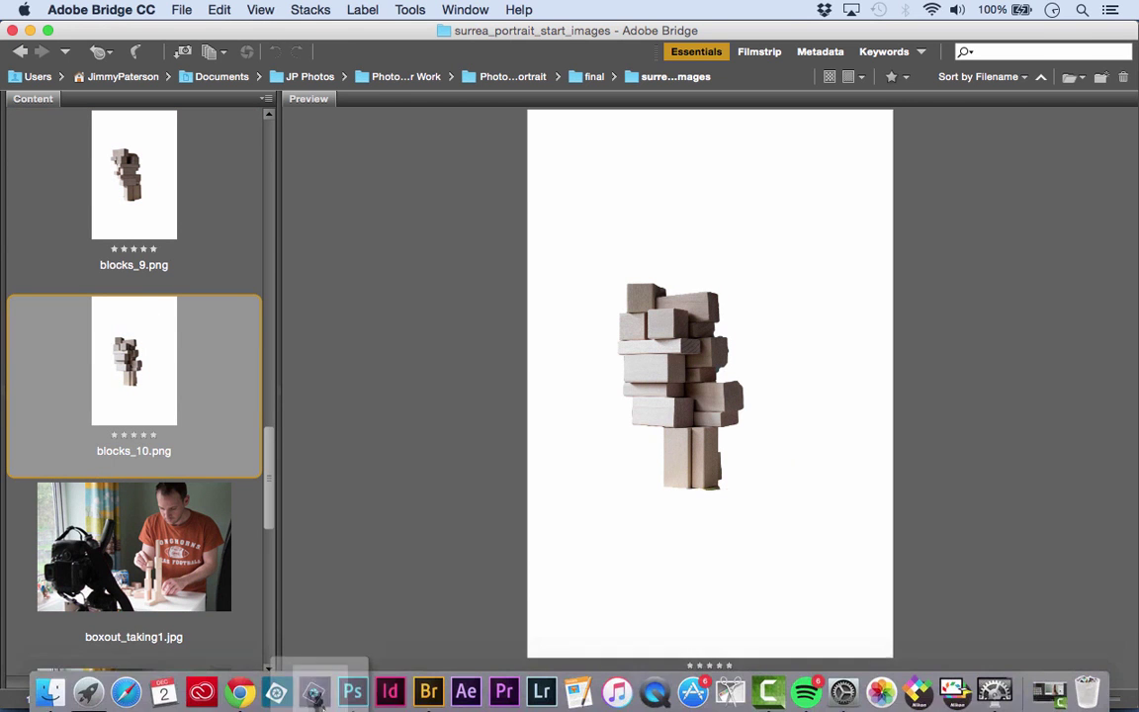
click(354, 689)
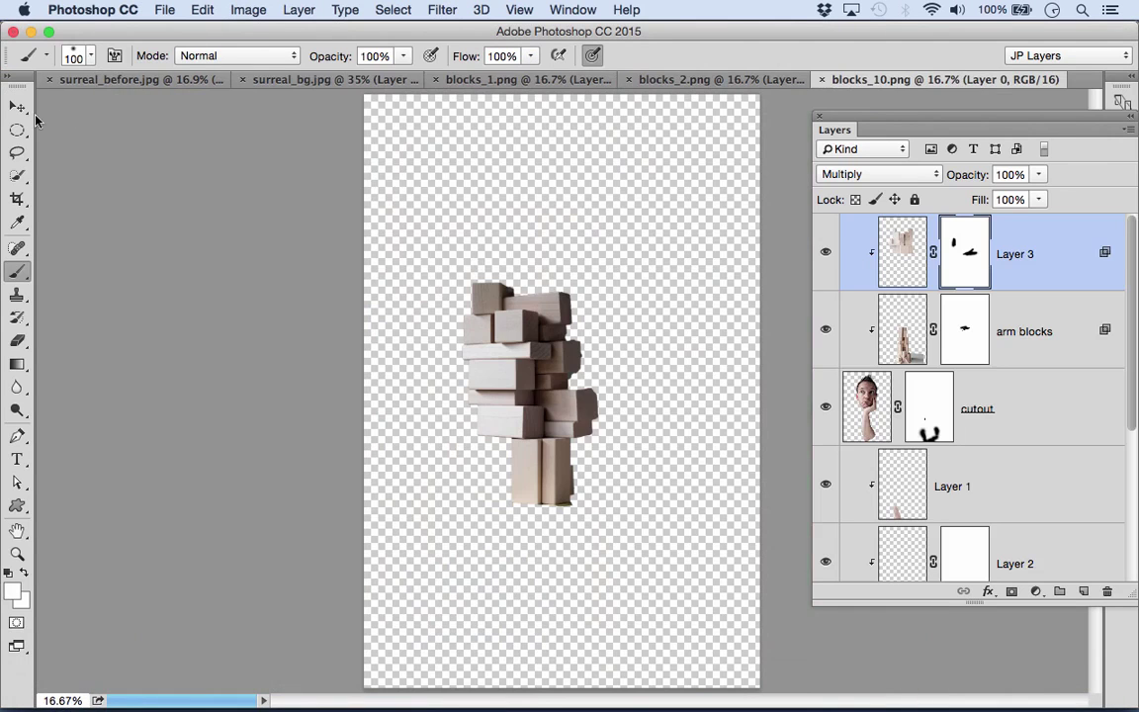
Move the blocks_10.png blocks into surreal_bg.jpg, position them over the forehead and hair, and set their blend mode to Multiply.
key(v)
drag(531, 334, 487, 126)
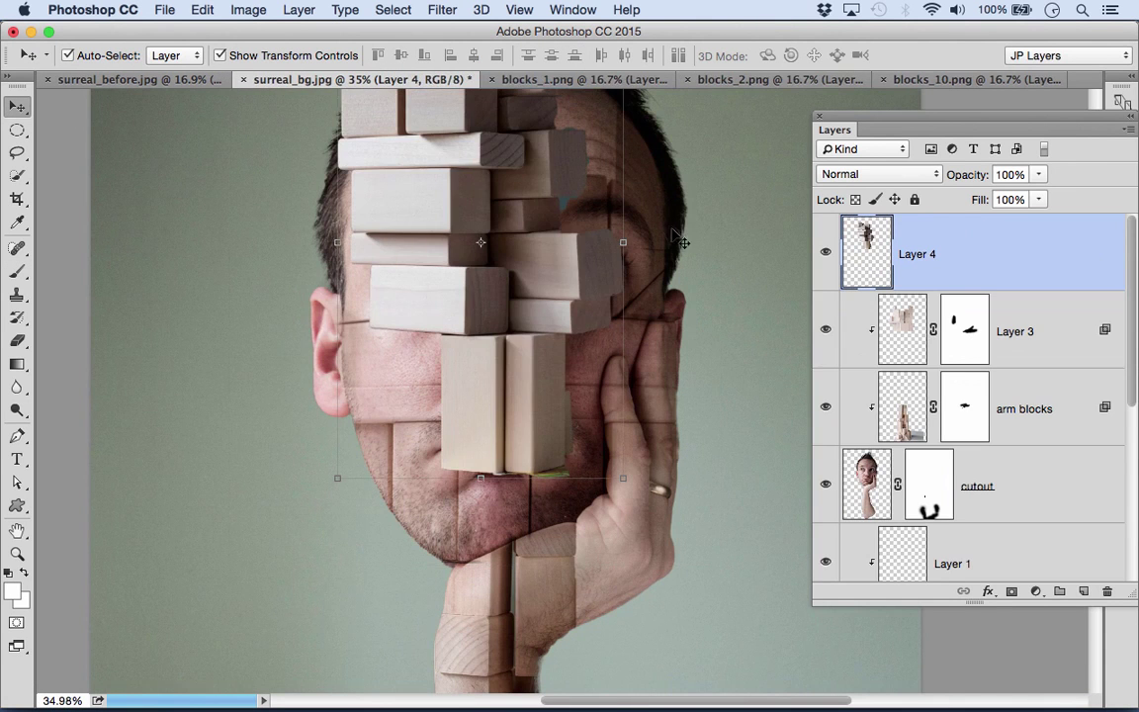
drag(681, 203, 706, 429)
drag(554, 440, 504, 285)
click(878, 174)
click(864, 228)
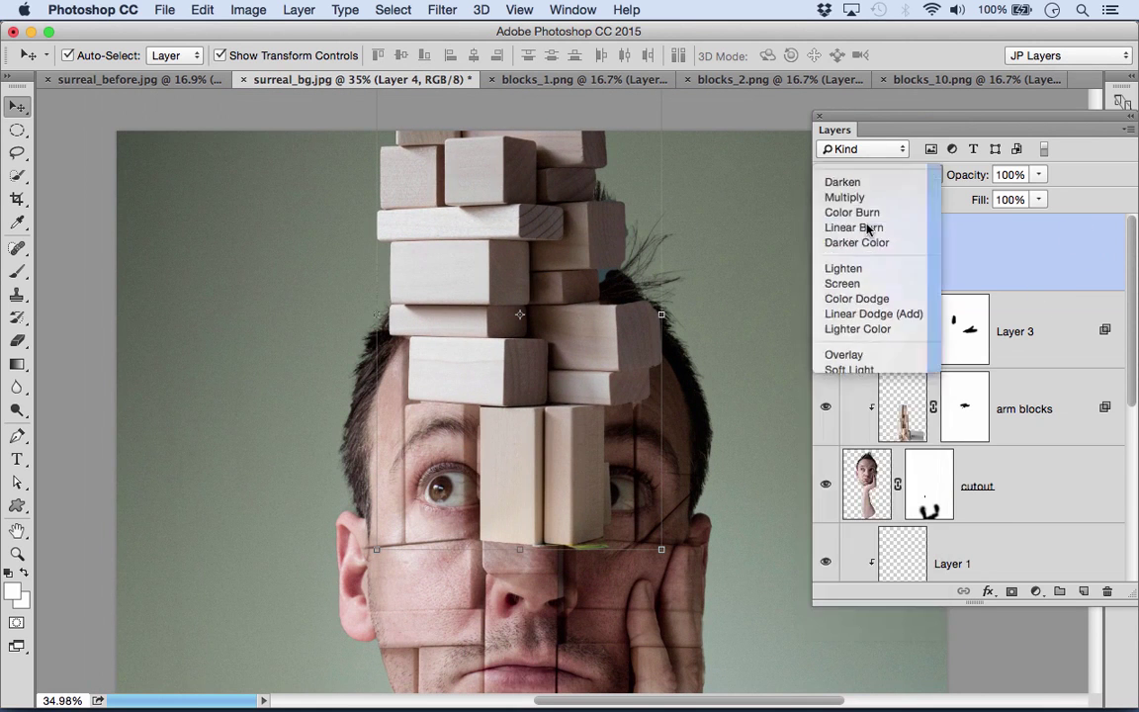
Clip Layer 4 to the cutout and paste the copied arm blocks layer style onto it.
alt+click(1028, 287)
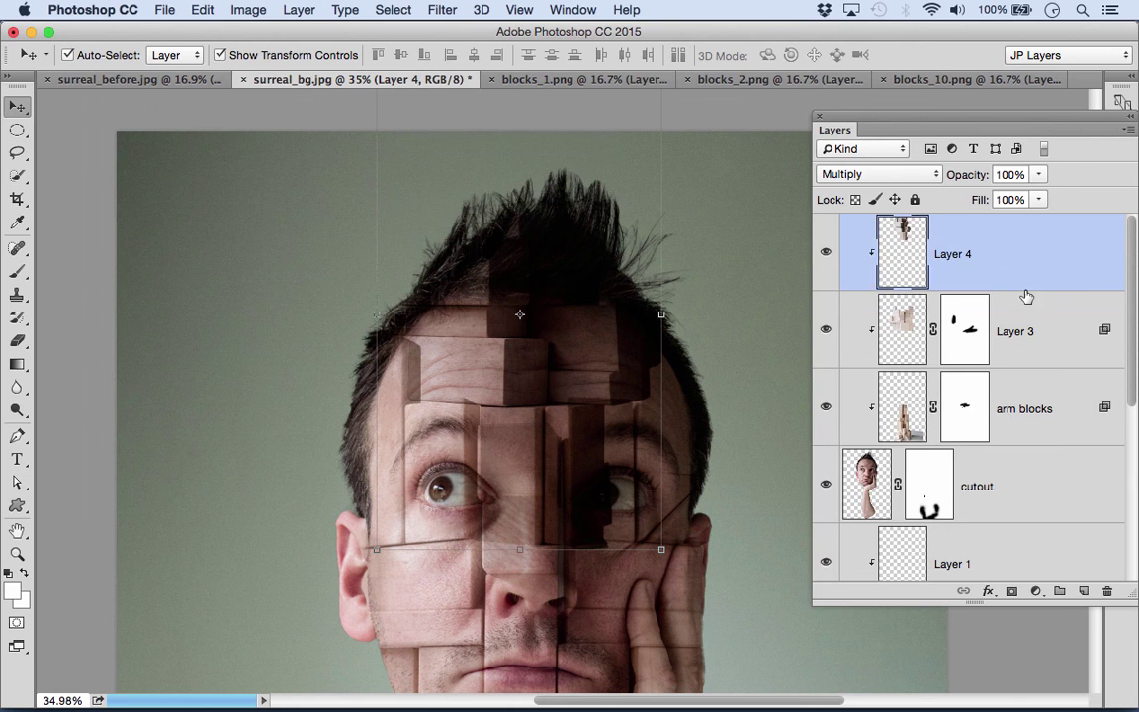
right_click(1046, 254)
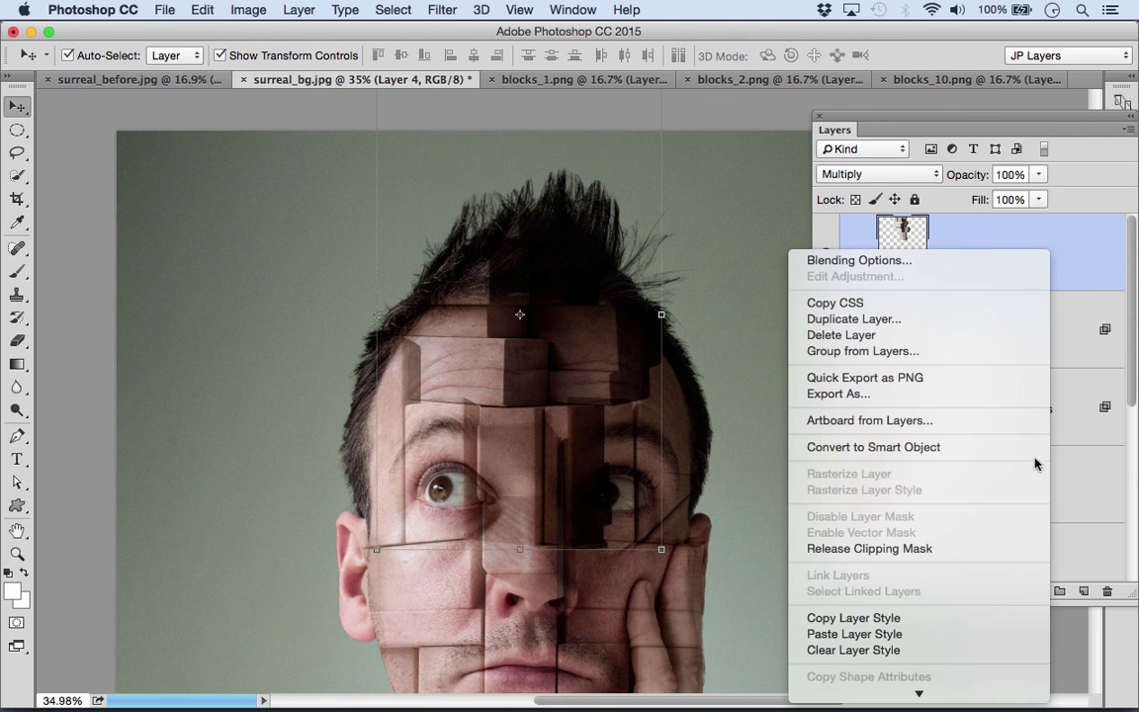
click(863, 639)
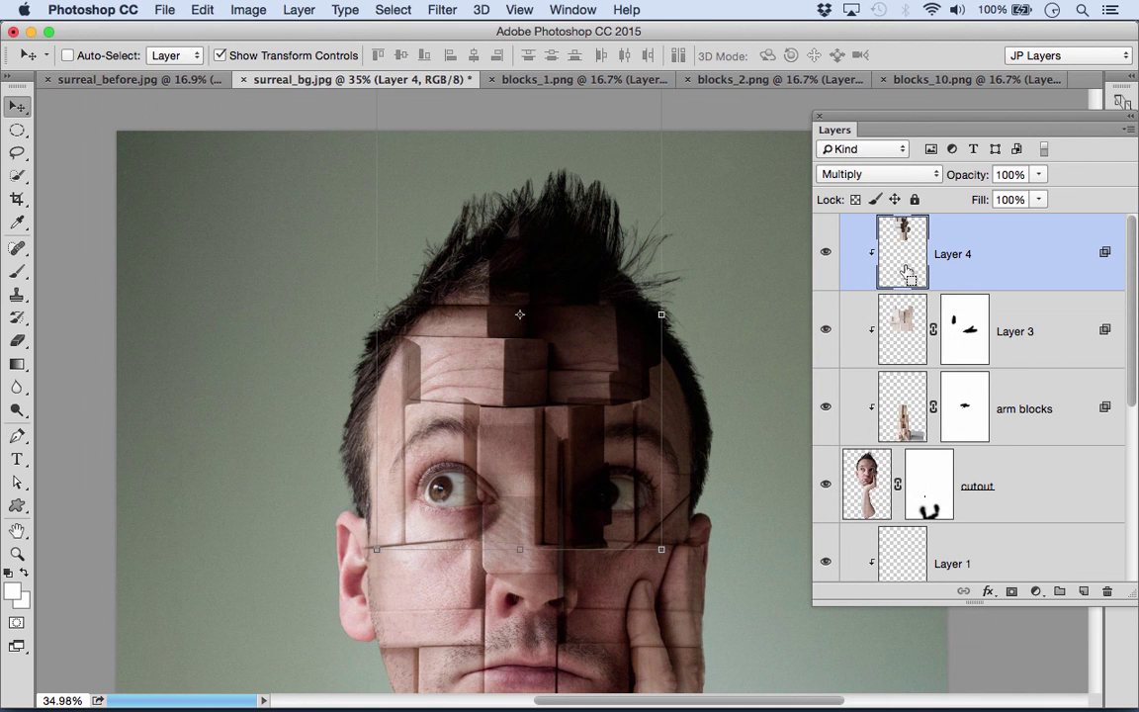
Lighten Layer 4 with Levels midtones at 1.57 and add a layer mask to it.
key(super+l)
drag(782, 276, 745, 280)
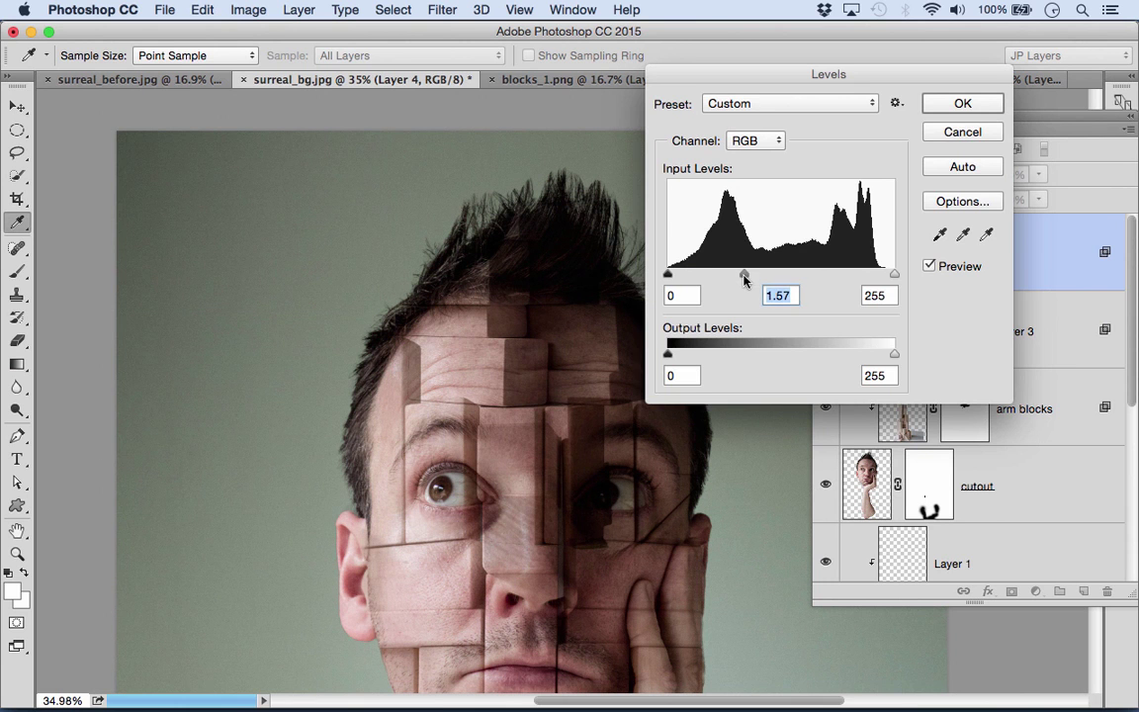
click(957, 105)
click(1011, 591)
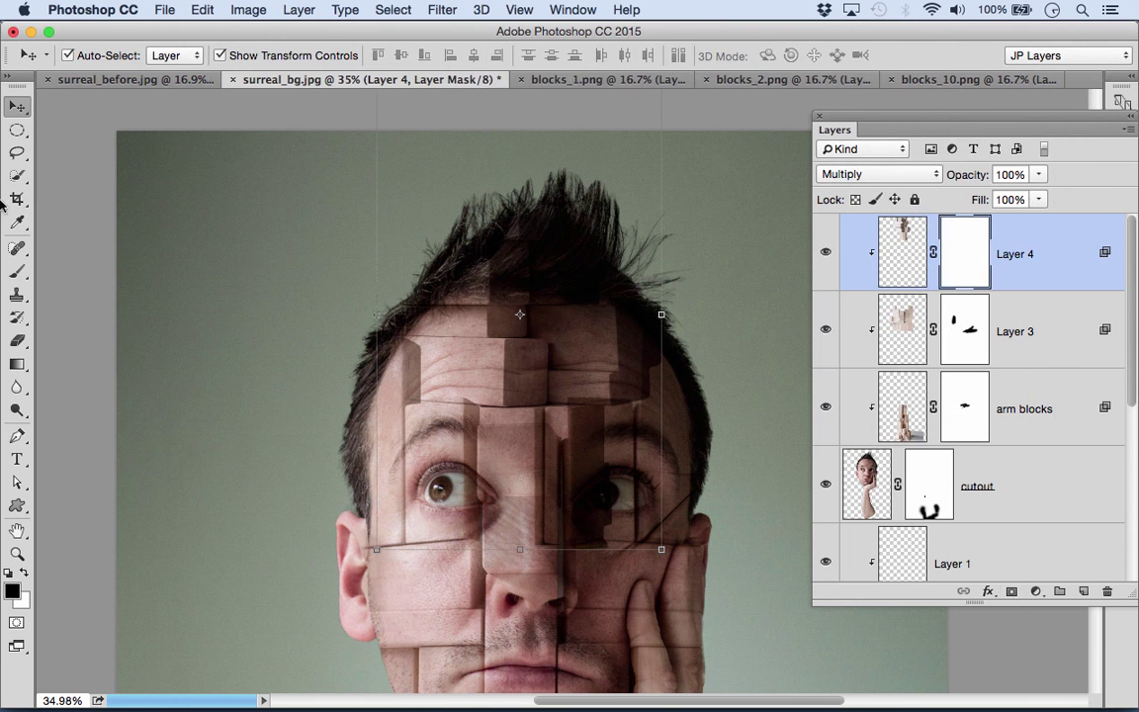
Paint black on the Layer 4 mask with a 250 px brush to hide the blocks over the hand-side eye and nose bridge.
click(17, 271)
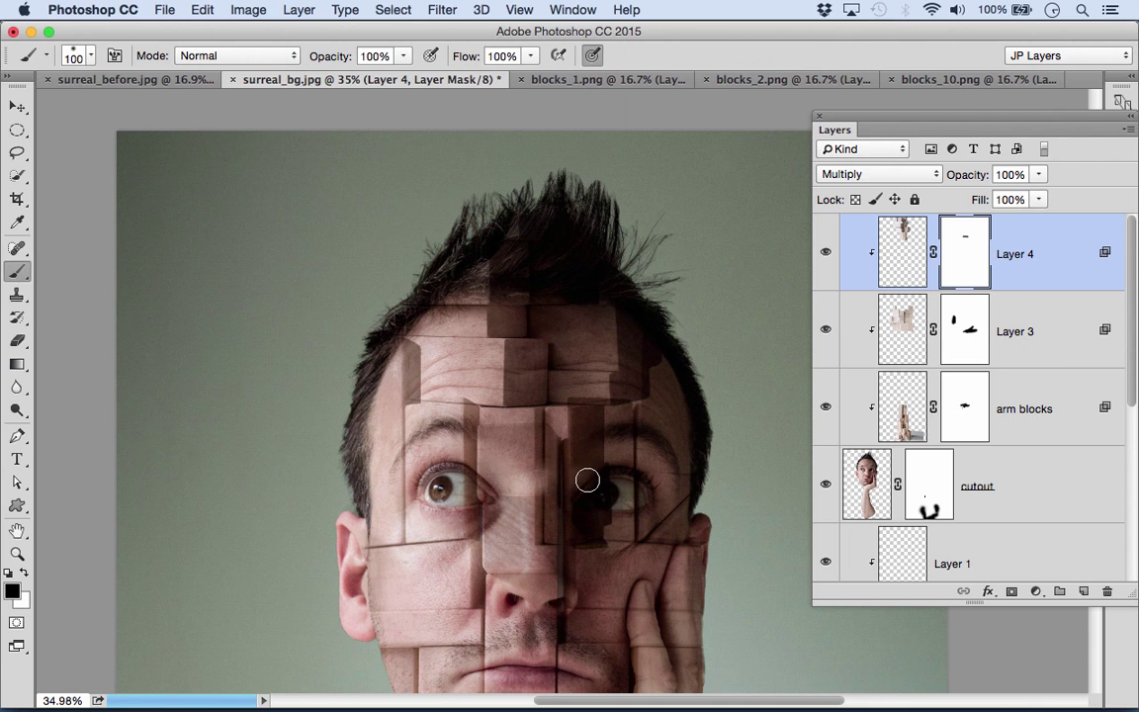
key(bracketright)
key(bracketright)
key(bracketright)
key(bracketright)
key(bracketright)
mouse_move(534, 426)
mouse_down()
mouse_move(598, 455)
mouse_move(542, 511)
mouse_up()
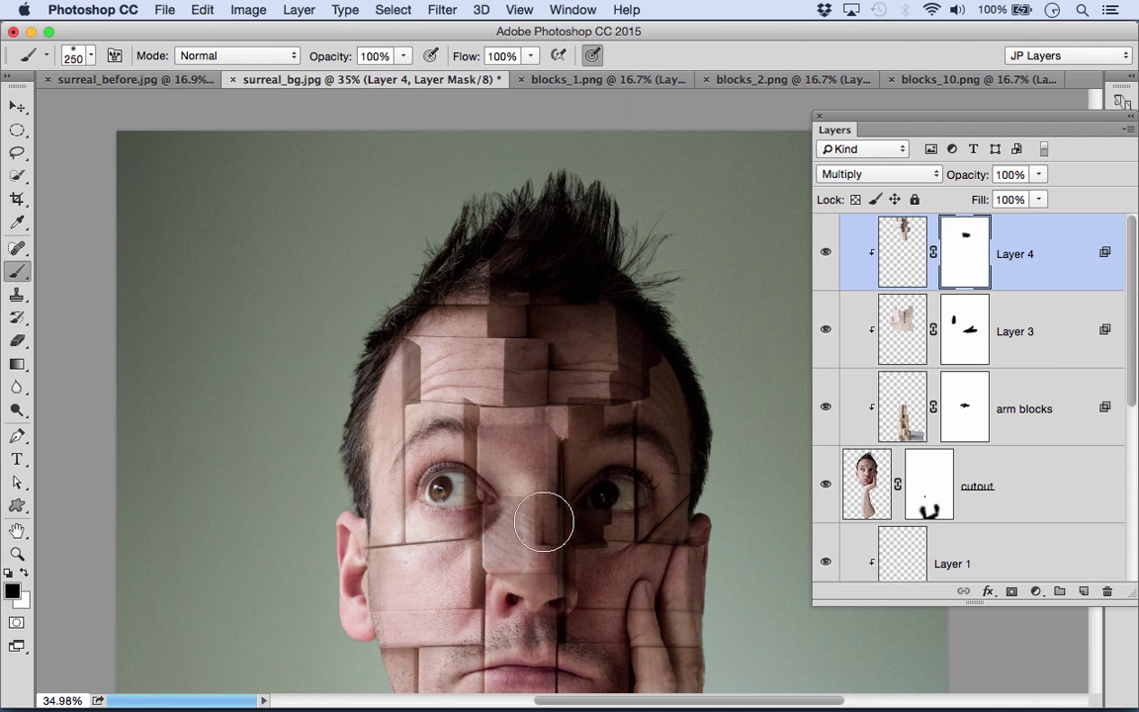
Mask out the remaining Layer 4 blocks between the eyebrows and along the hand-side brow with a 90 px brush.
key(bracketleft)
key(bracketleft)
key(bracketleft)
key(bracketleft)
key(bracketleft)
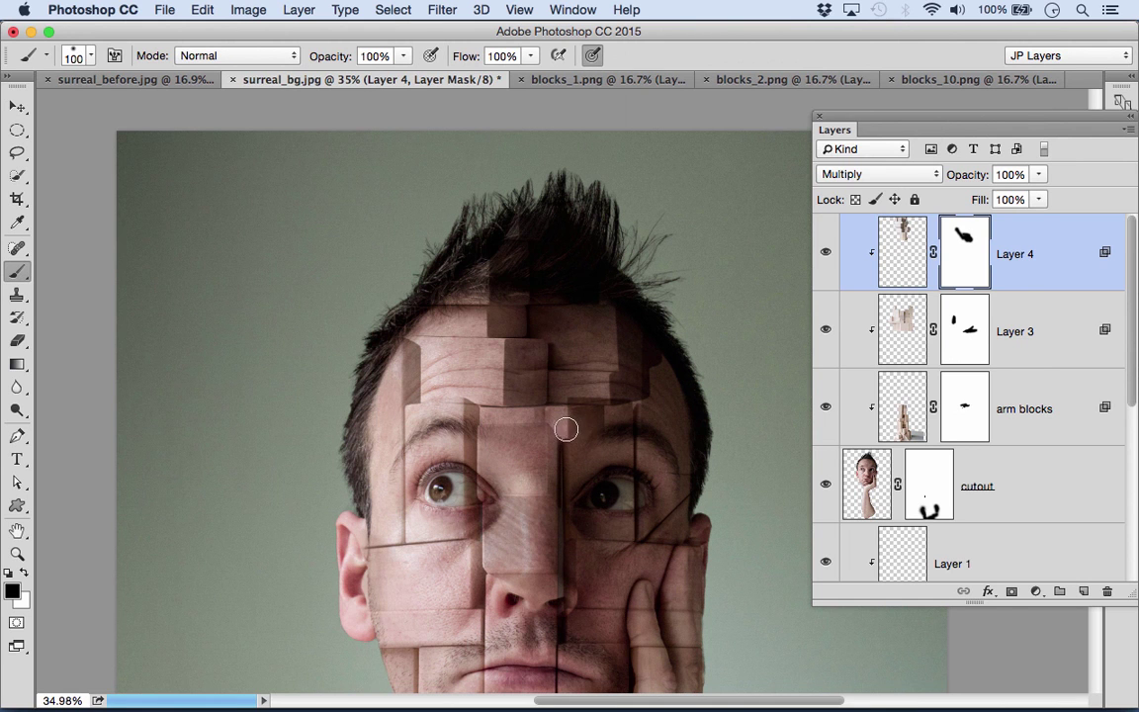
key(bracketleft)
drag(603, 412, 633, 409)
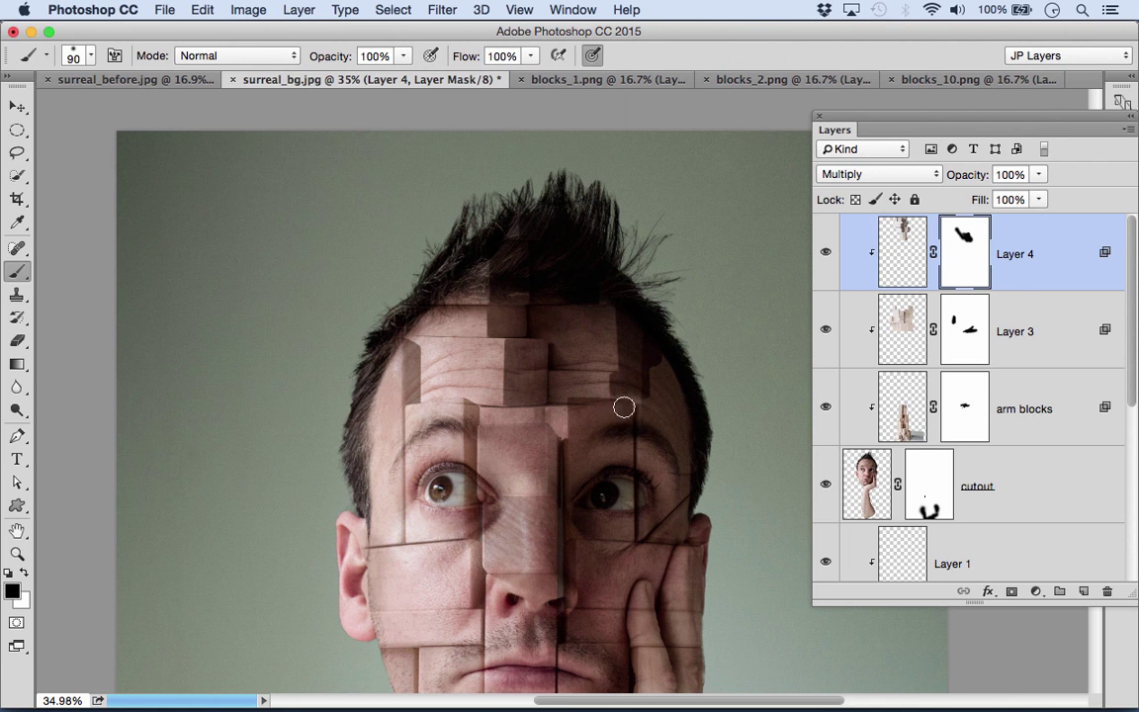
Undo the last brow stroke on the Layer 4 mask and switch the foreground colour to white with a 100 px brush.
key(super+z)
key(x)
key(bracketright)
drag(556, 418, 559, 276)
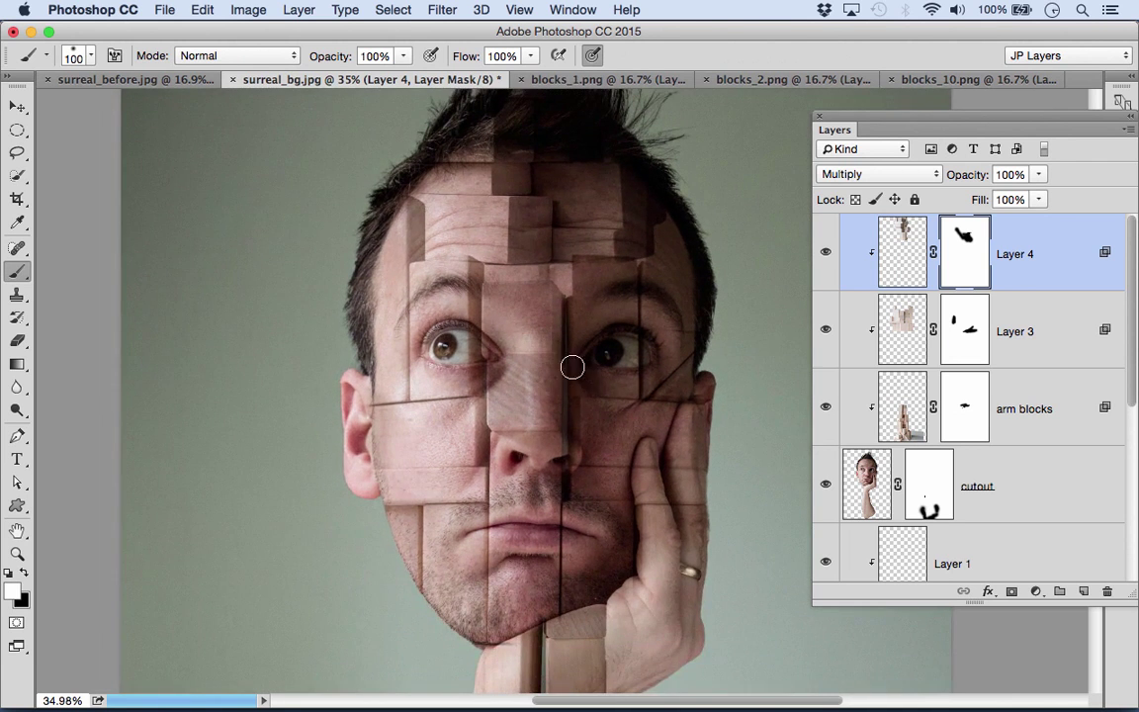
drag(651, 378, 585, 271)
mouse_move(605, 422)
mouse_down()
mouse_move(596, 382)
mouse_move(590, 432)
mouse_up()
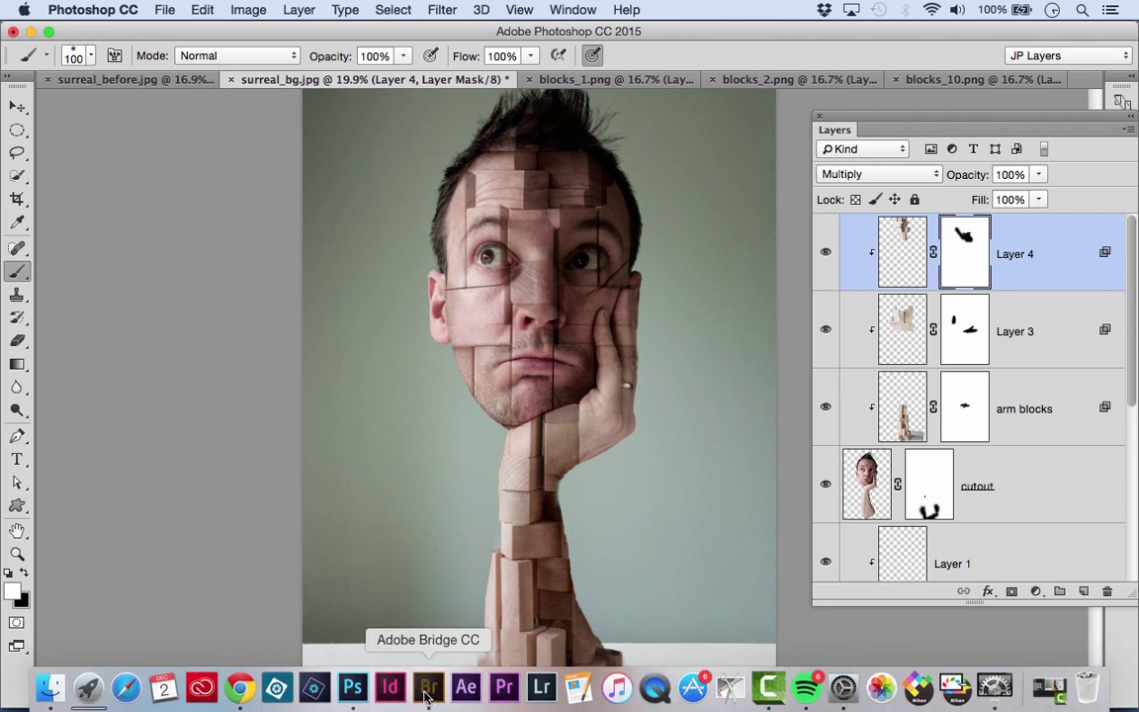
Switch to Bridge, find blocks_7.png among the start images and open it in Photoshop.
click(419, 686)
scroll(252, 396, up, 7)
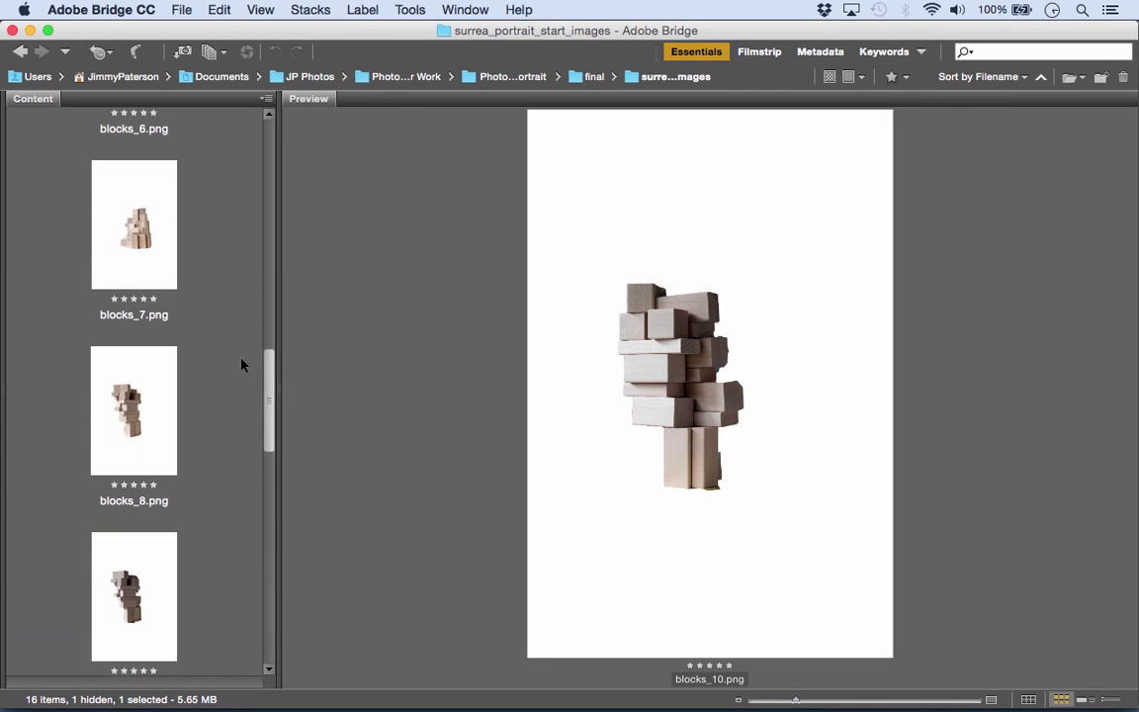
click(110, 287)
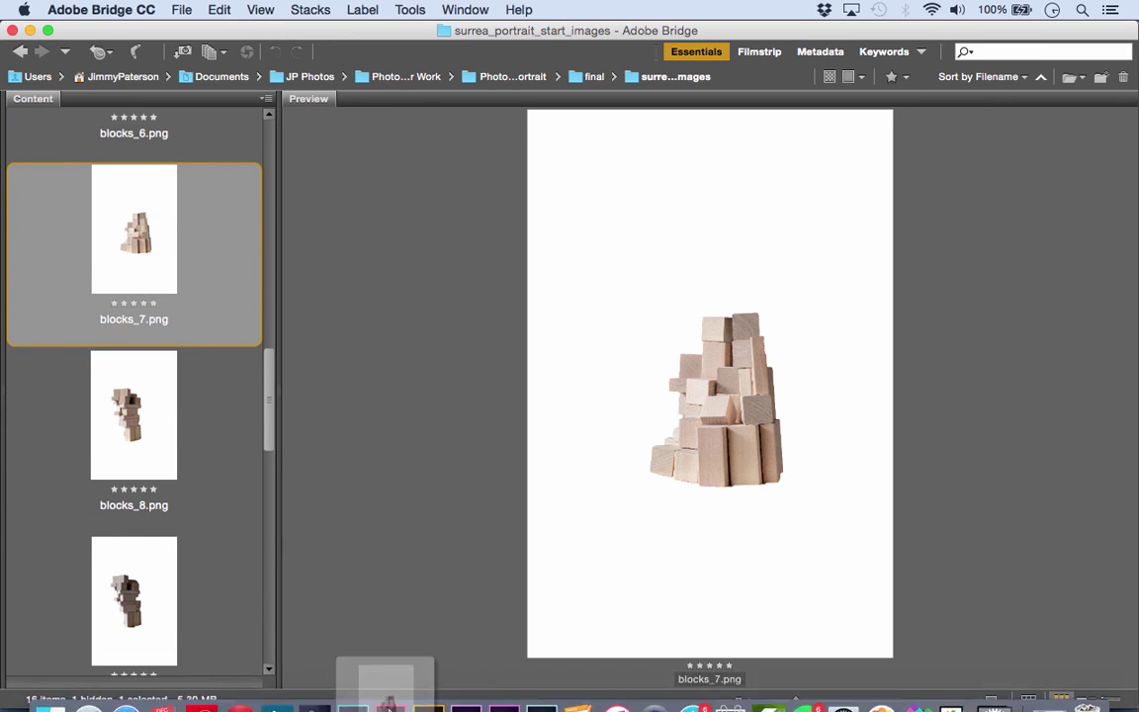
click(358, 690)
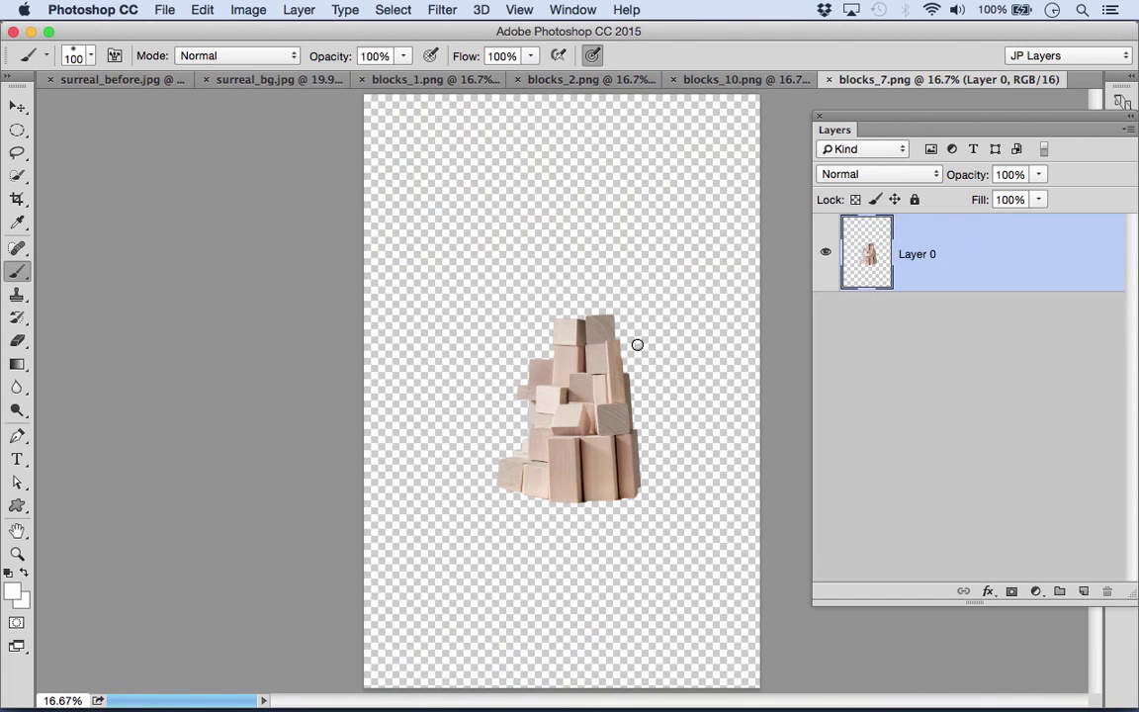
Move the blocks_7.png blocks into surreal_bg.jpg over the hand, clip them to the cutout and set their blend mode to Multiply.
key(v)
drag(563, 355, 626, 347)
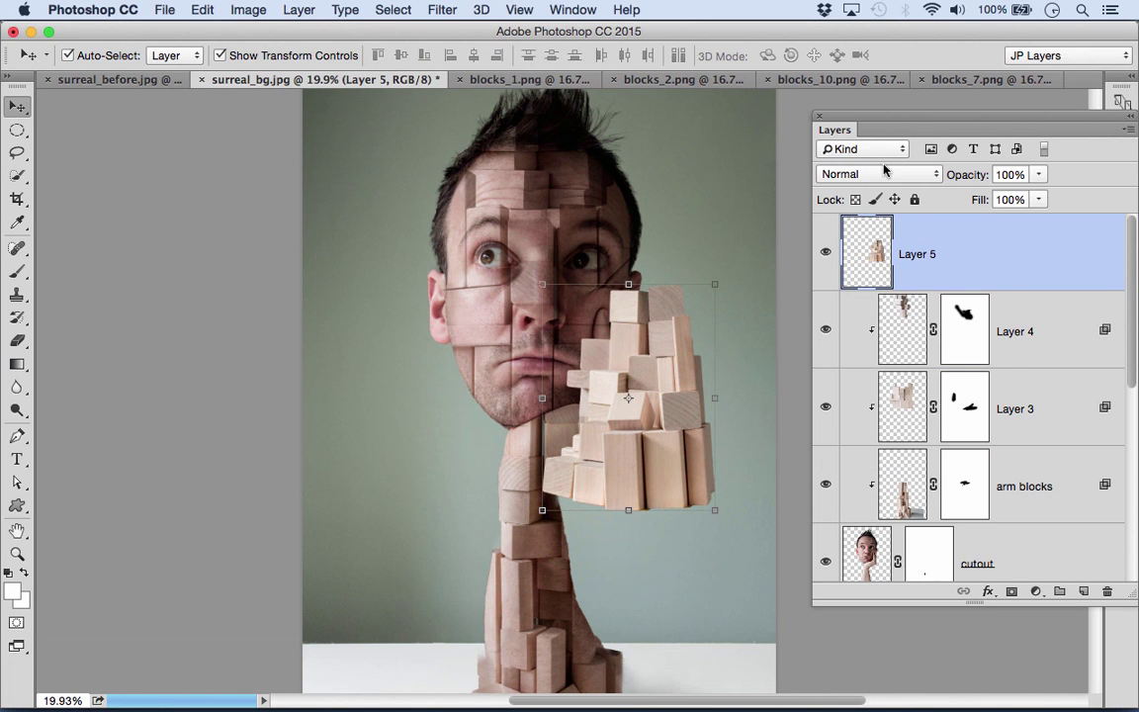
alt+click(1029, 285)
click(872, 181)
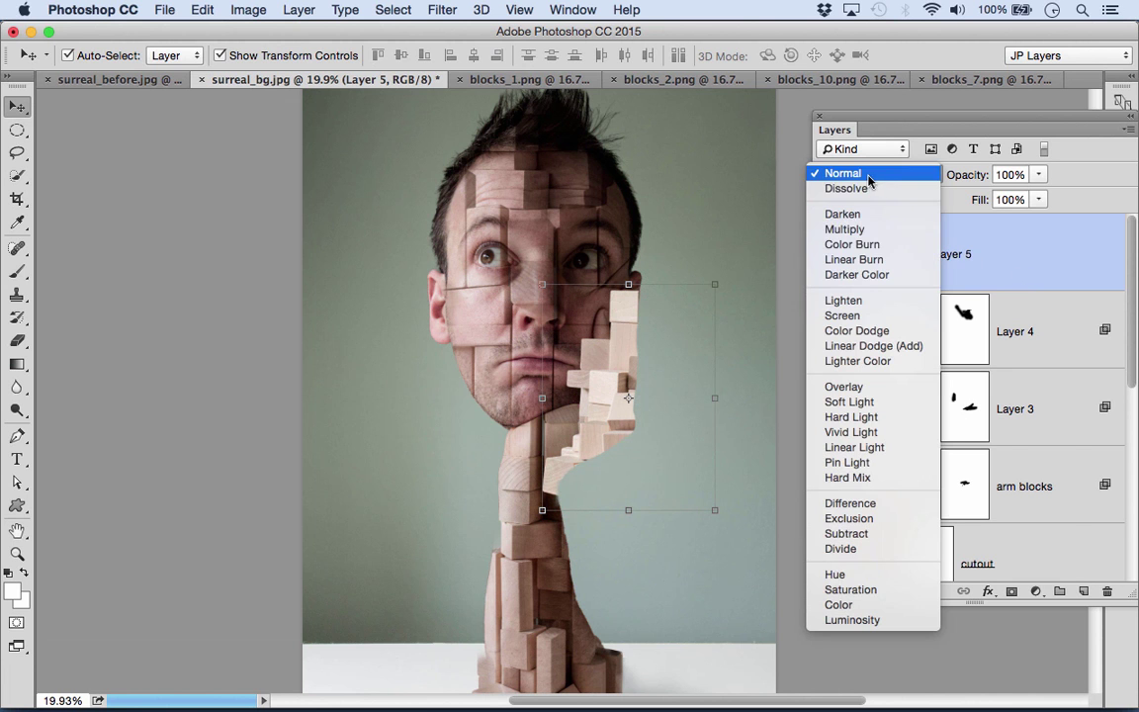
click(860, 227)
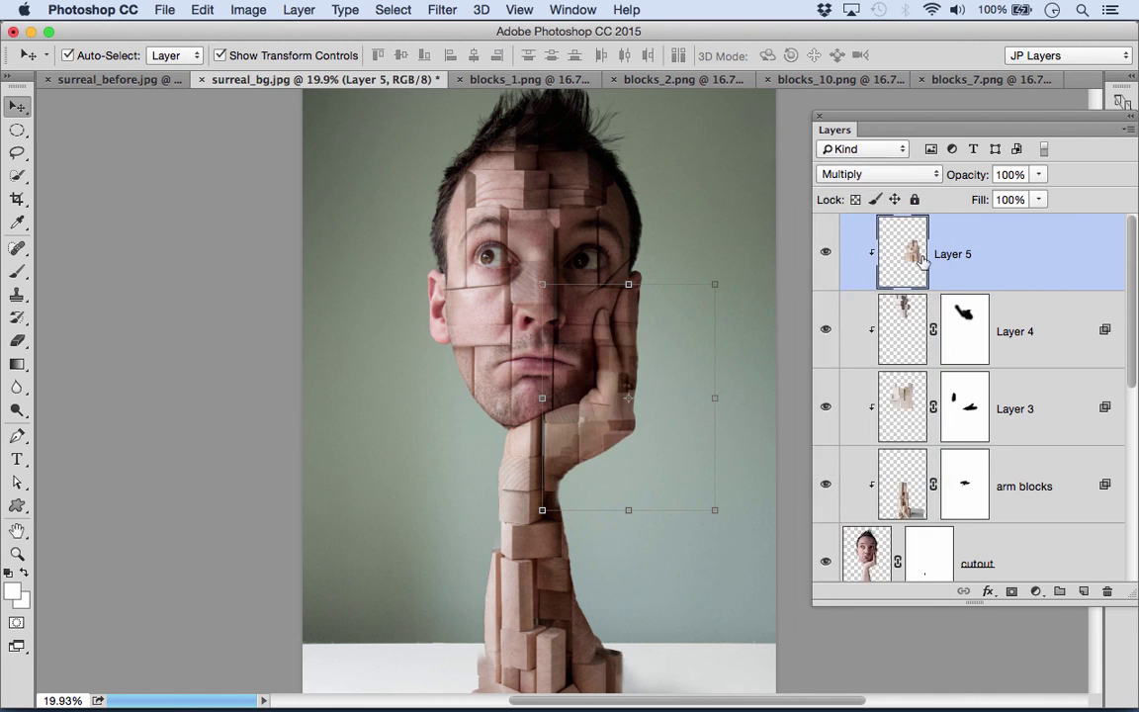
Paste the copied layer style onto Layer 5 and shift its blocks slightly upward over the hand and wrist.
right_click(1062, 244)
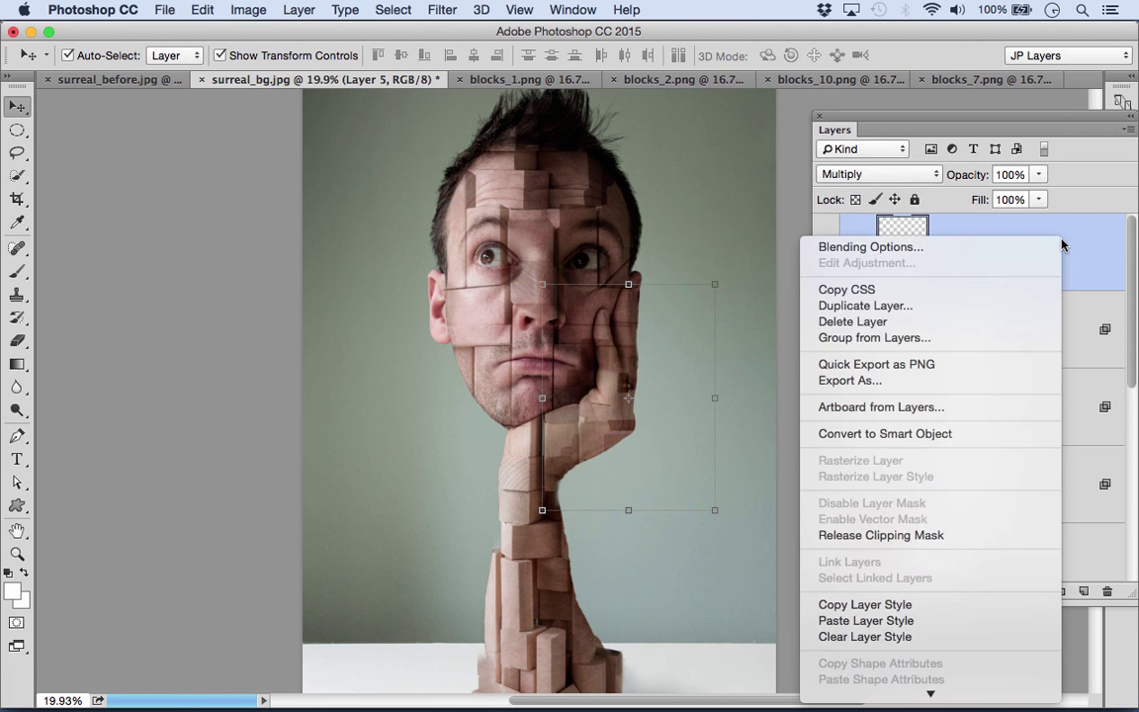
click(877, 624)
drag(578, 376, 576, 321)
drag(562, 463, 615, 362)
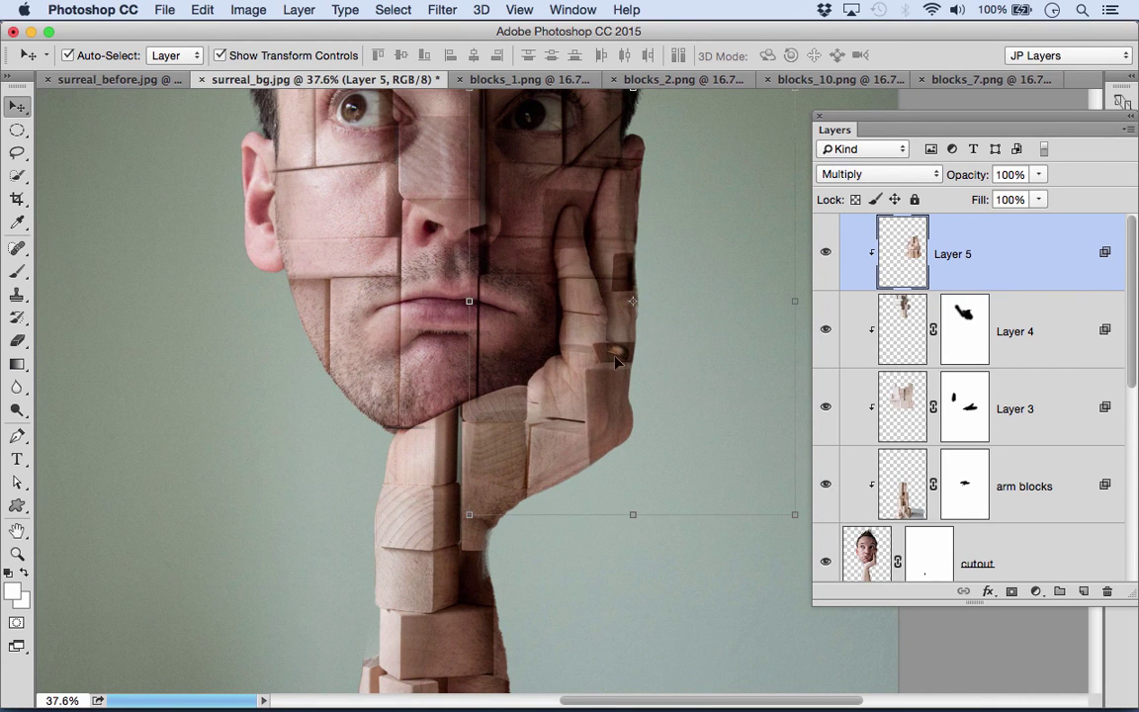
Add a layer mask to Layer 5 and paint black to hide its blocks over the chin, the cheek and the fingertip.
click(1012, 591)
click(17, 271)
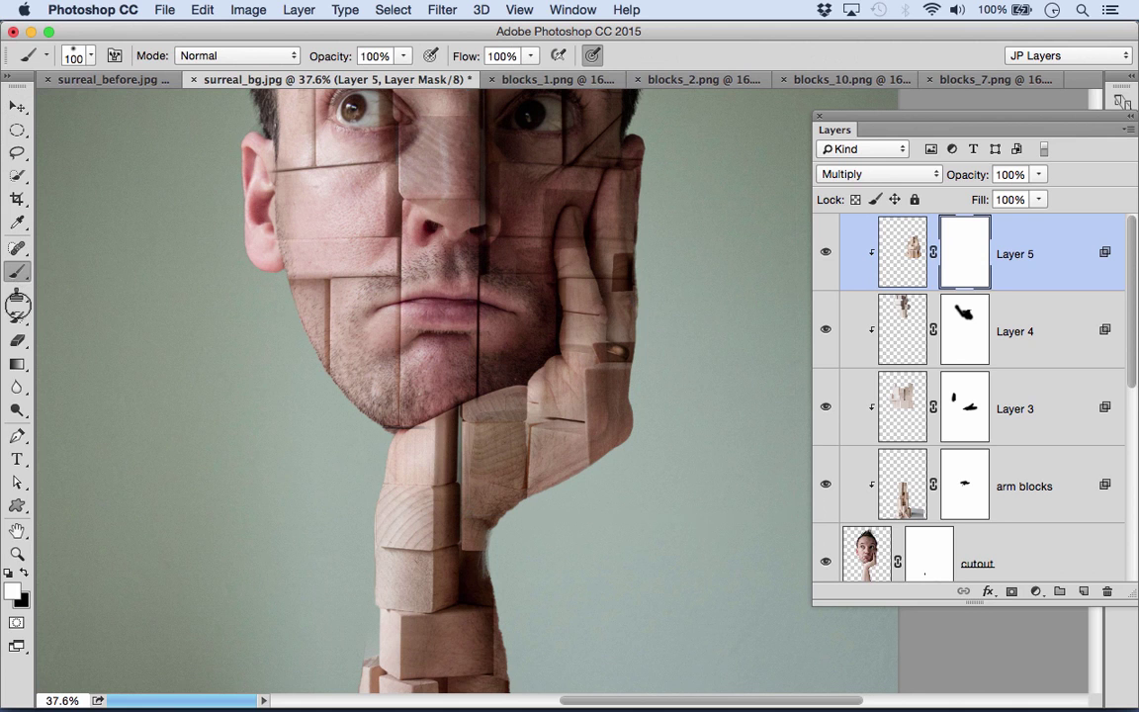
key(x)
mouse_move(521, 399)
mouse_down()
mouse_move(489, 457)
mouse_move(485, 422)
mouse_move(491, 524)
mouse_move(505, 425)
mouse_up()
key(bracketright)
key(bracketright)
key(bracketright)
mouse_move(535, 246)
mouse_down()
mouse_move(536, 213)
mouse_move(577, 195)
mouse_up()
key(bracketleft)
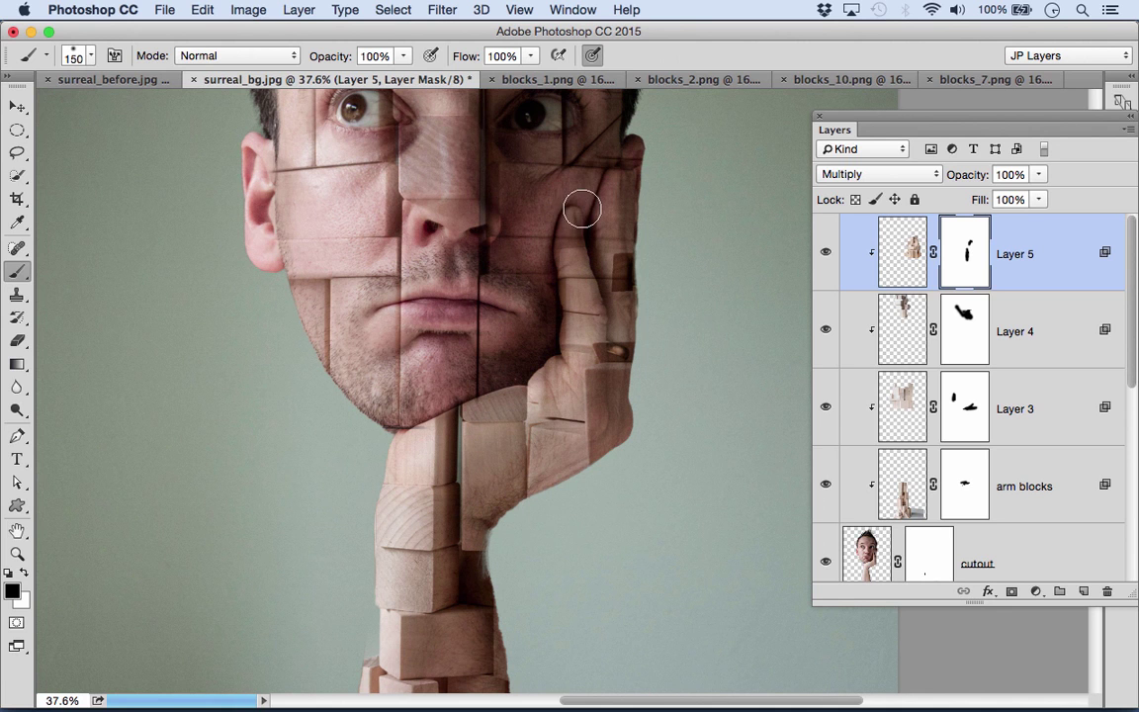
Paint black on the Layer 5 mask with a 300 px brush to hide the blocks over the upper cheek near the ear.
key(bracketright)
key(bracketright)
key(bracketright)
key(bracketright)
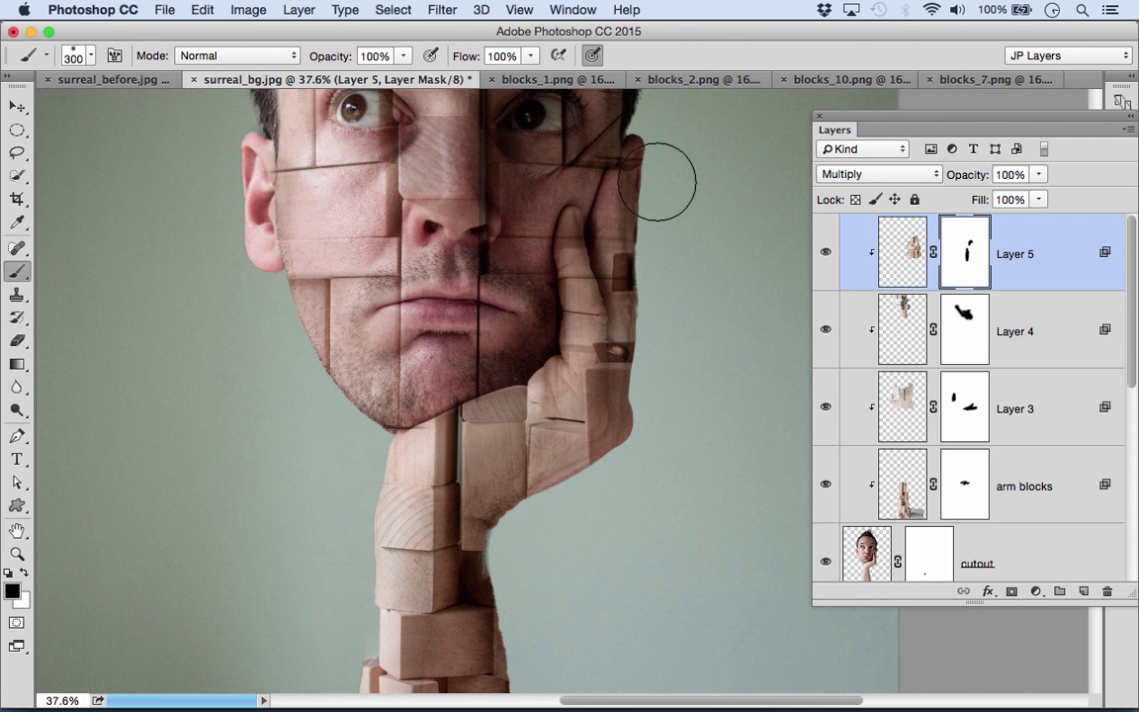
mouse_move(585, 148)
mouse_down()
mouse_move(593, 104)
mouse_move(585, 173)
mouse_move(574, 180)
mouse_up()
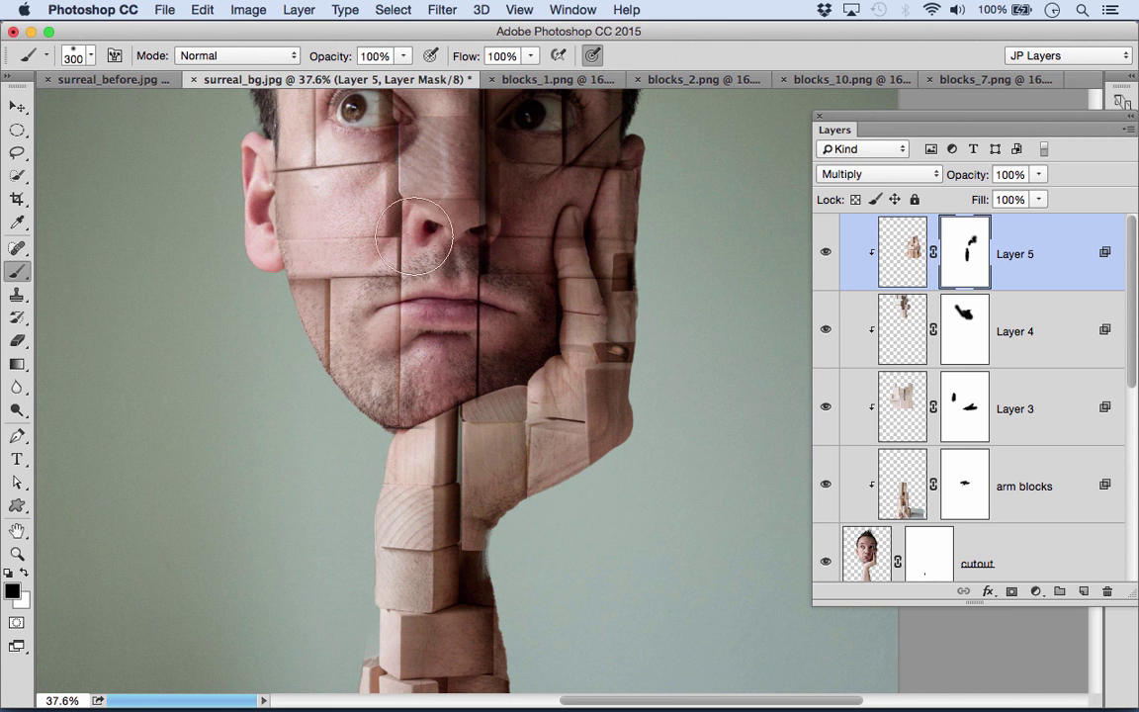
drag(409, 193, 470, 305)
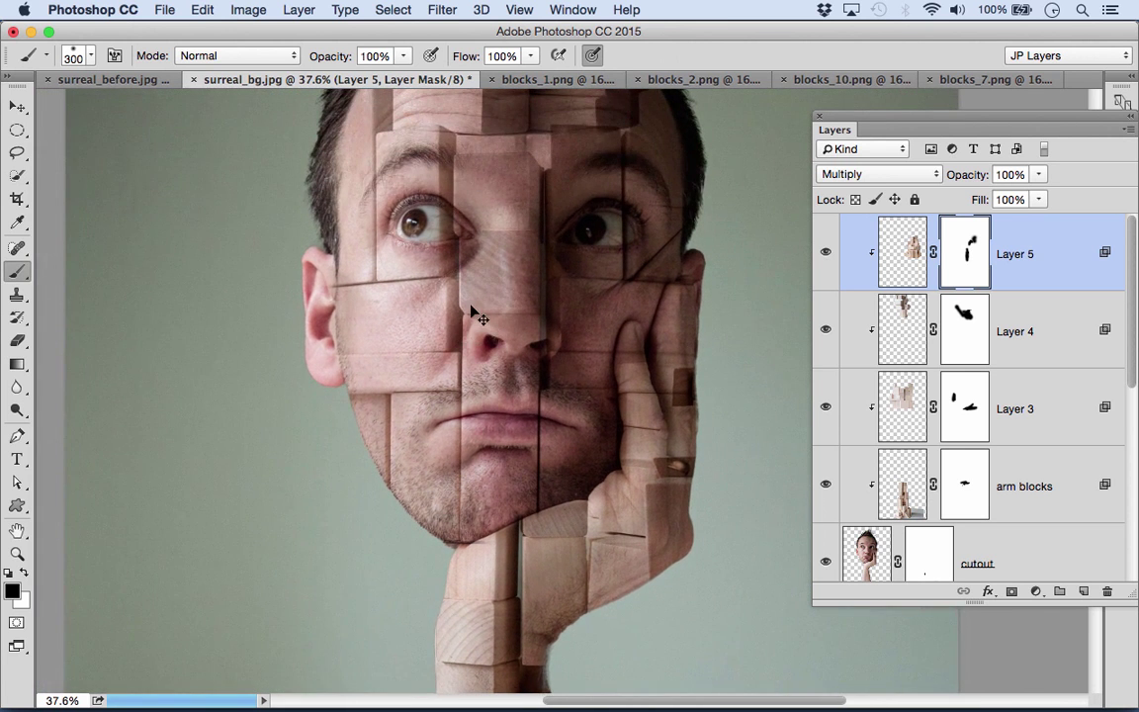
key(super+minus)
key(super+minus)
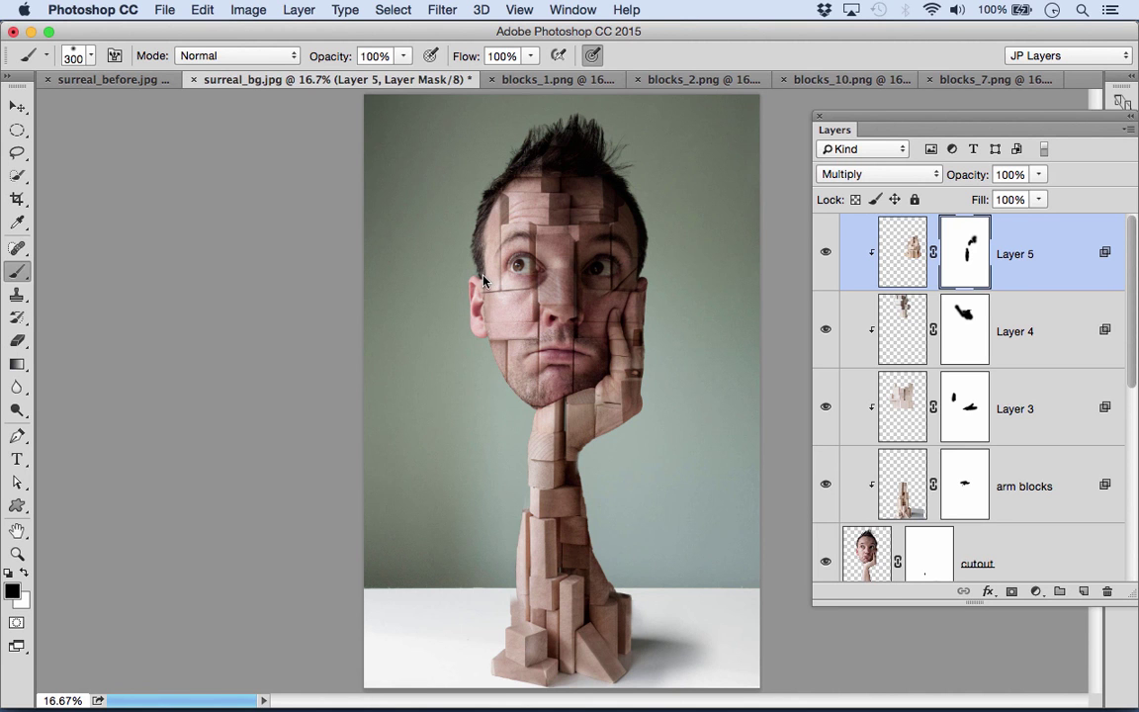
Stamp all visible layers into a new merged layer at the top of the stack.
key(super+alt+shift+e)
key(x)
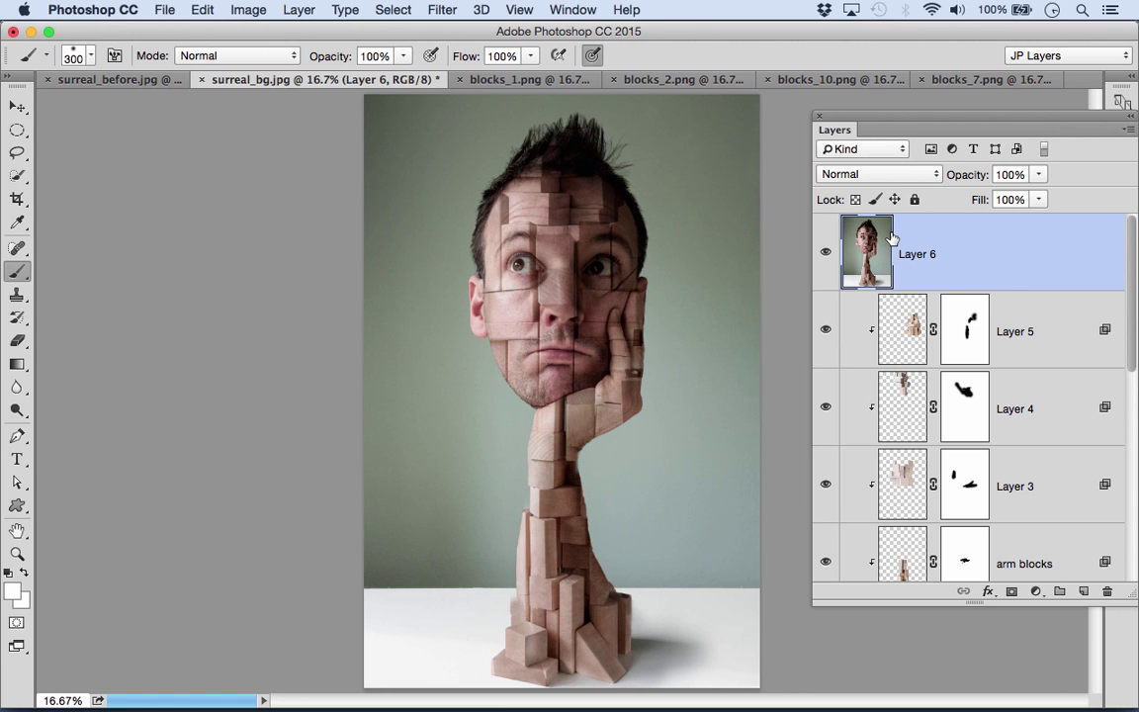
click(1035, 593)
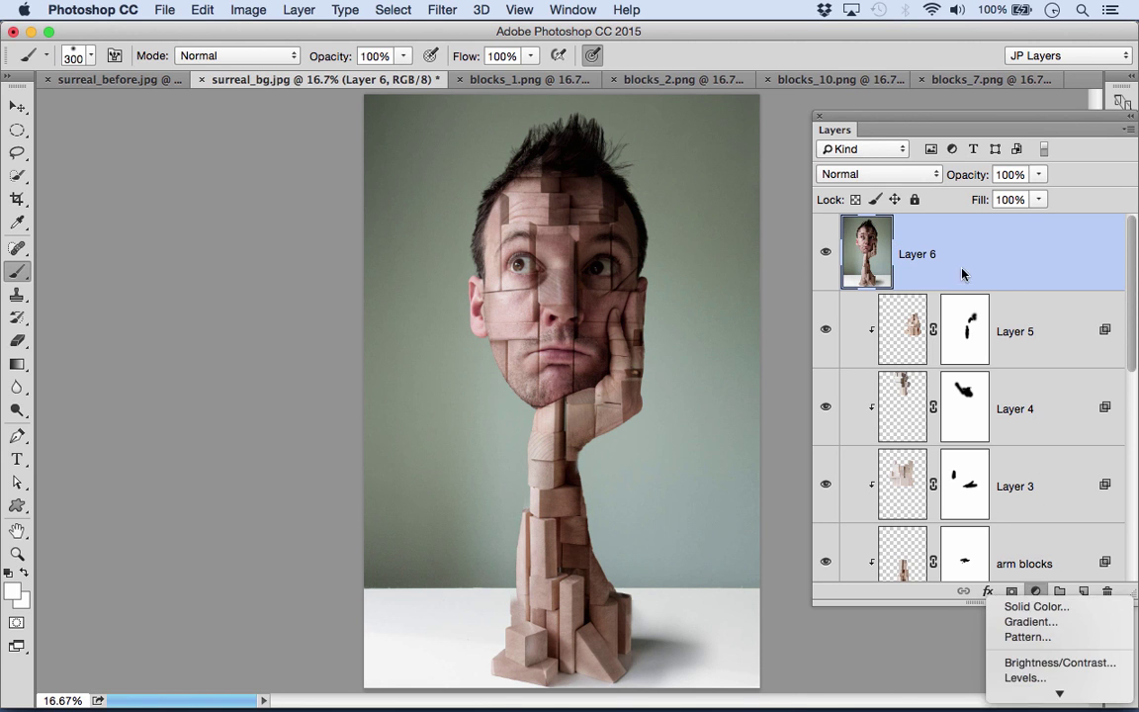
click(961, 276)
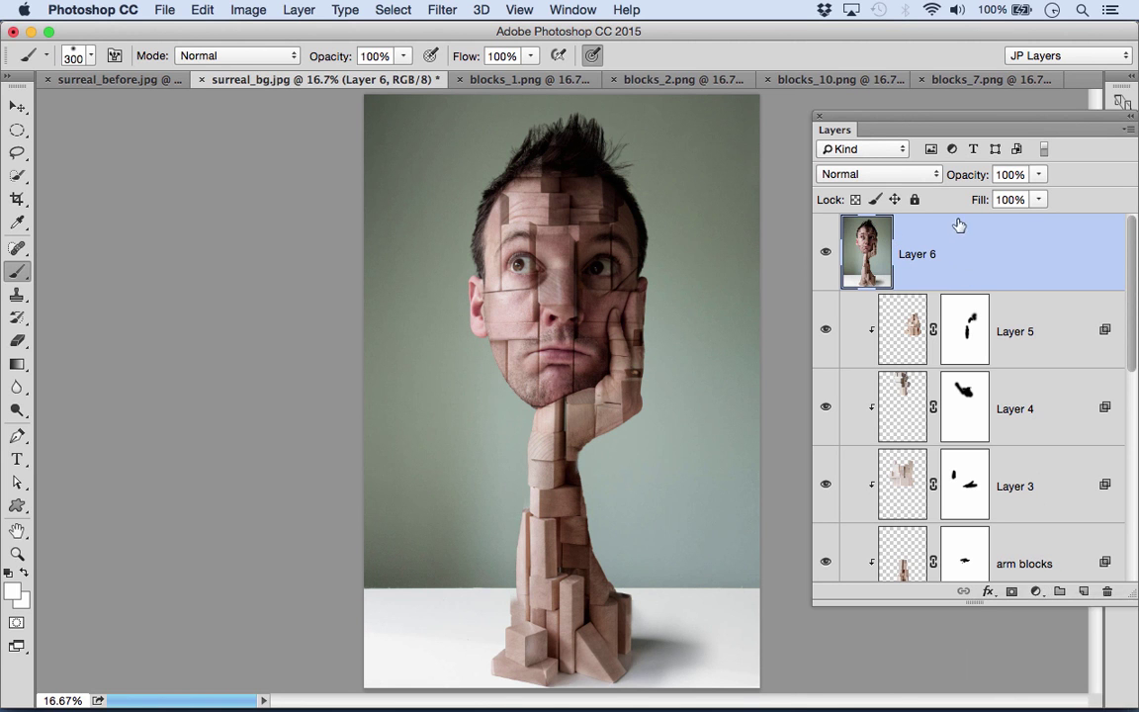
Open the Camera Raw Filter on the merged layer and set Clarity to +40, Shadows to +48 and Highlights to -25.
click(441, 11)
click(489, 122)
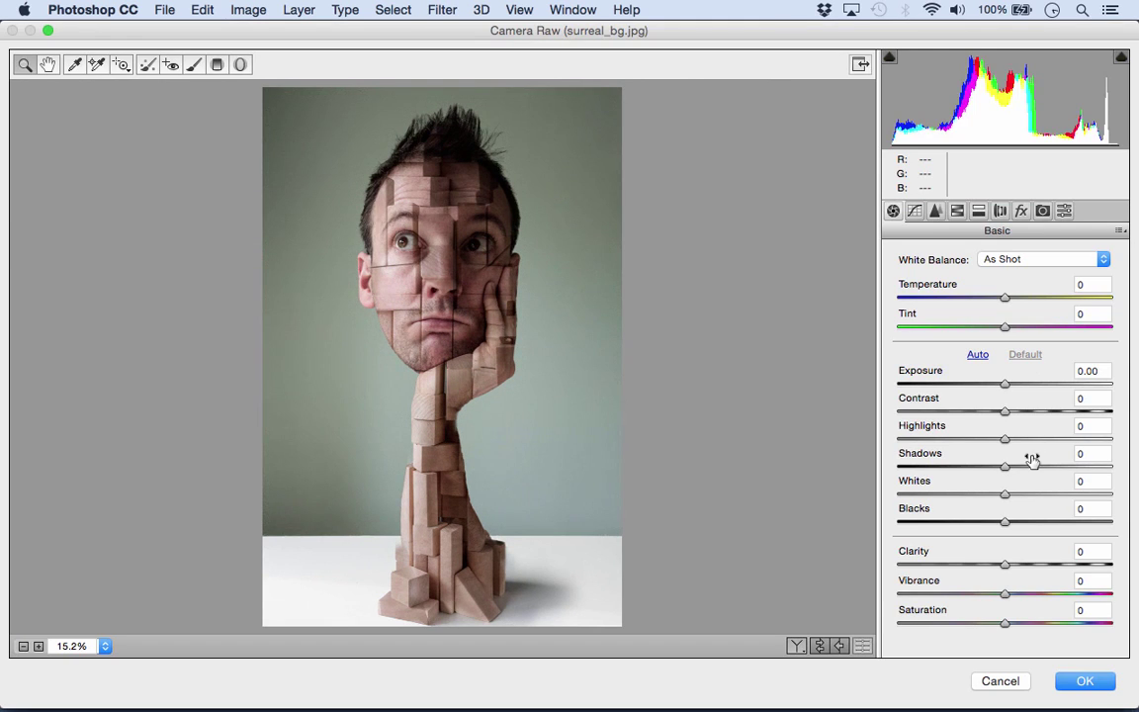
drag(1014, 567, 1047, 565)
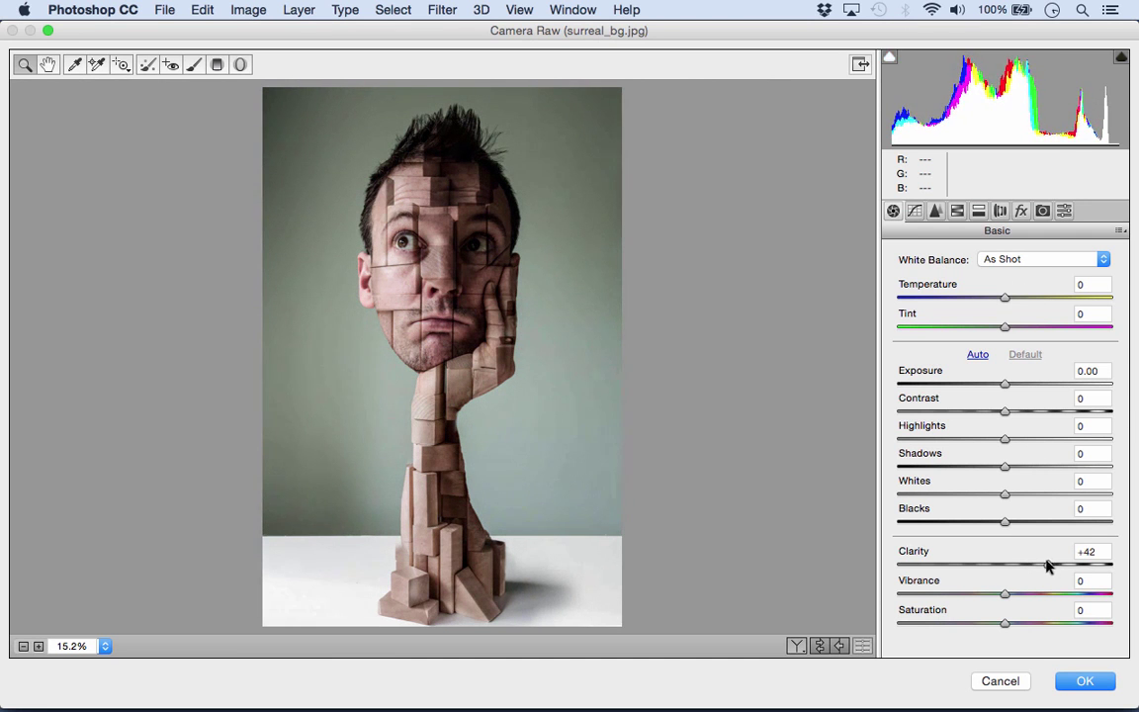
drag(1024, 467, 982, 448)
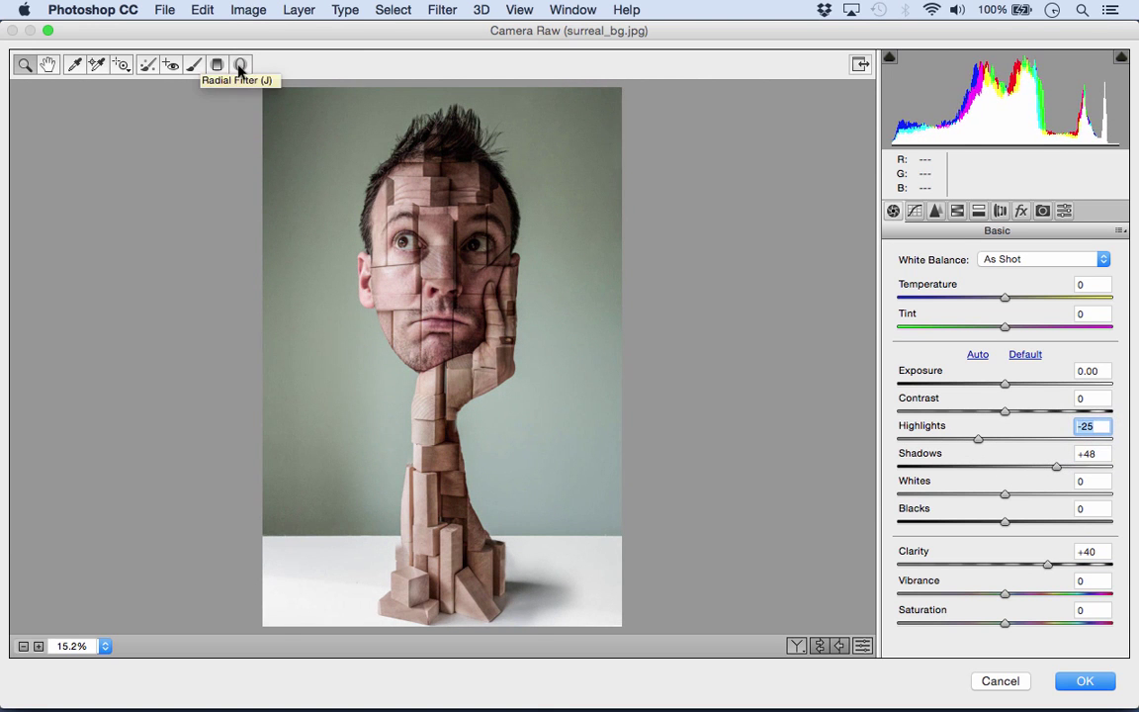
Add a Radial Filter filling the whole image and set its Exposure to -1.20 to darken the edges.
click(239, 67)
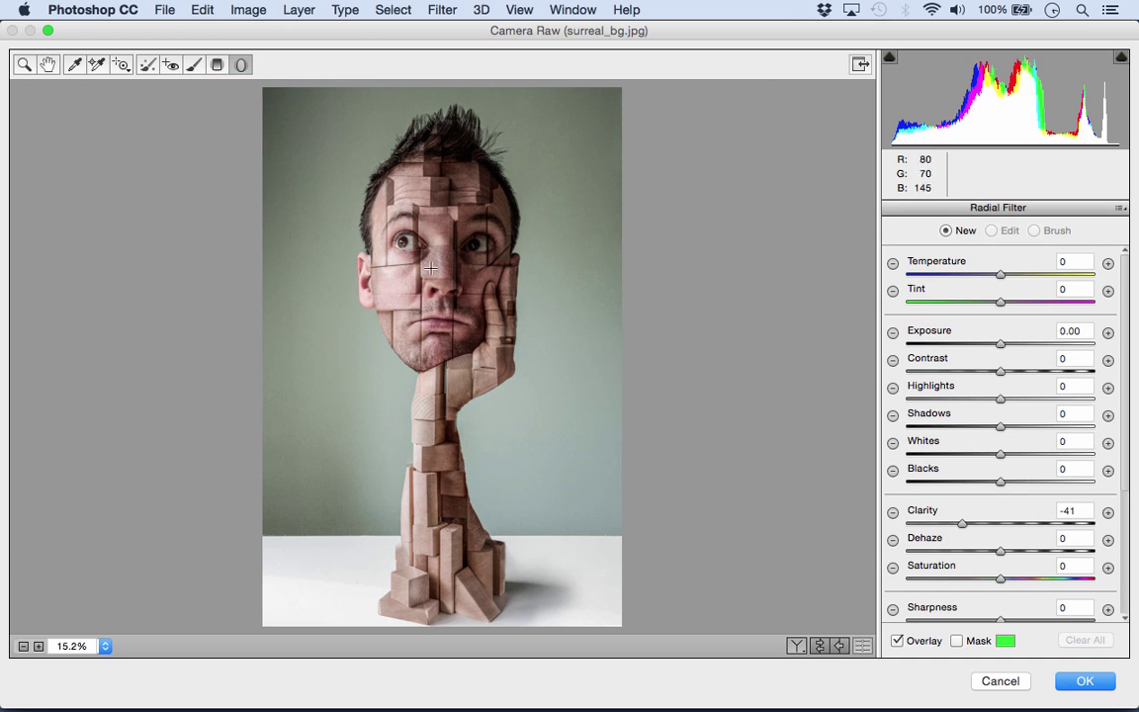
click(893, 335)
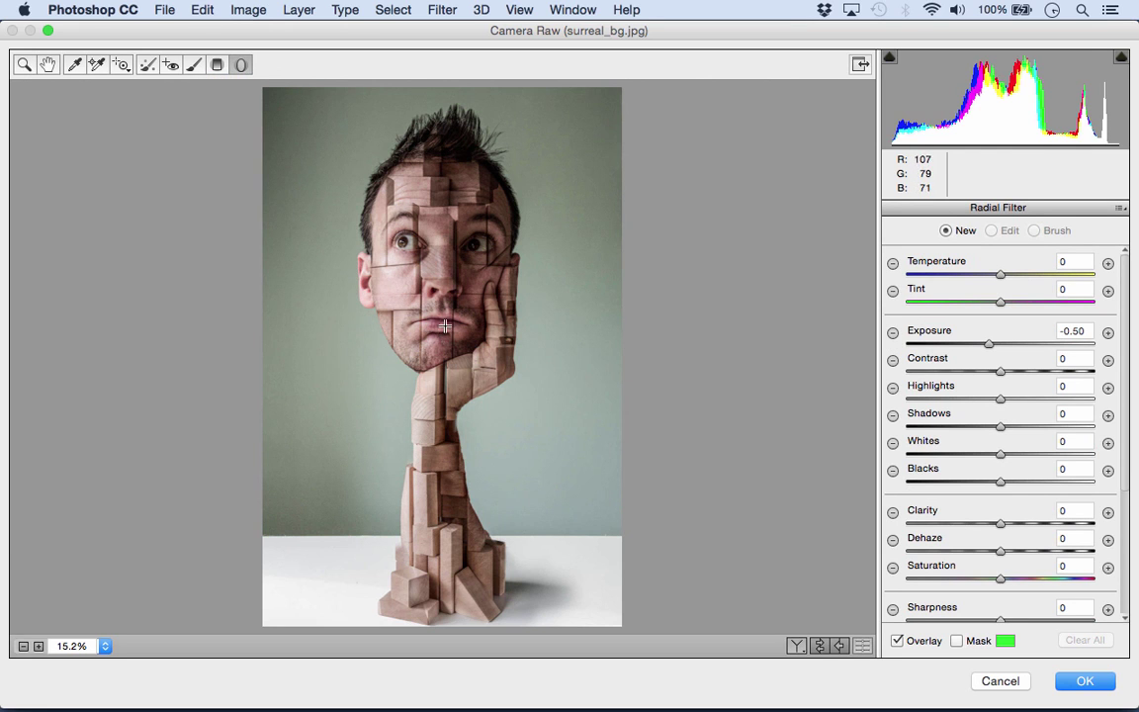
super+double_click(442, 336)
drag(987, 346, 979, 348)
drag(979, 352, 969, 352)
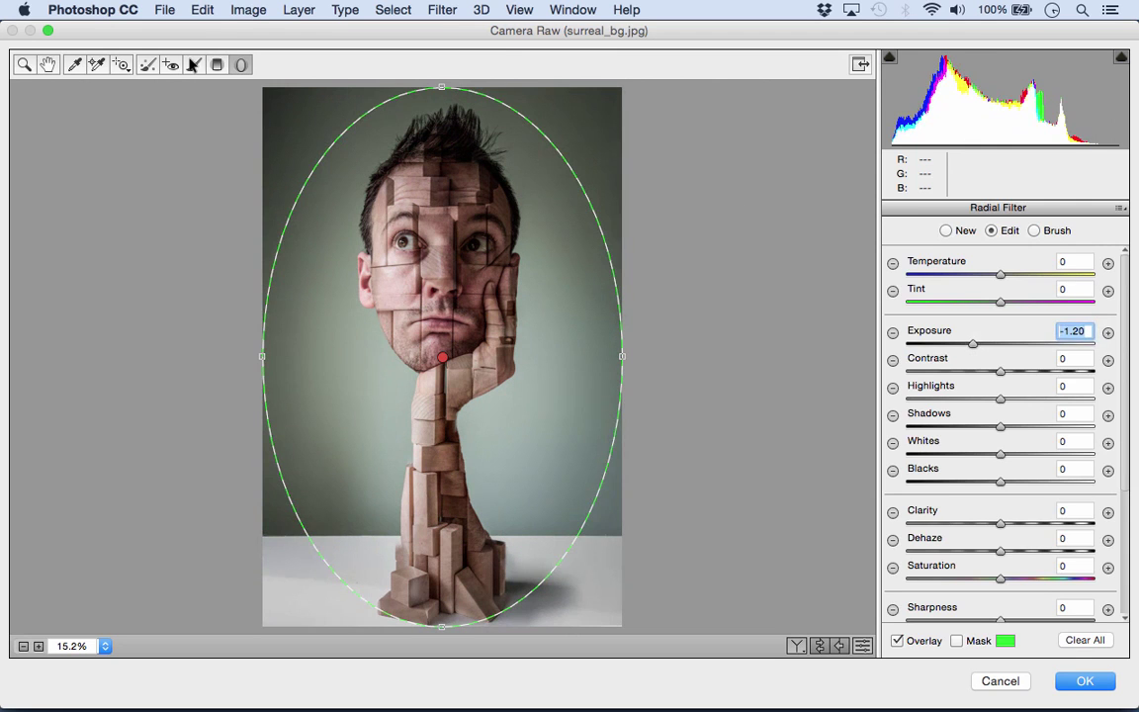
Set the Temperature to -8, brush +0.50 Exposure over the face and block arm, and apply the Camera Raw Filter.
click(33, 64)
drag(1006, 303, 996, 303)
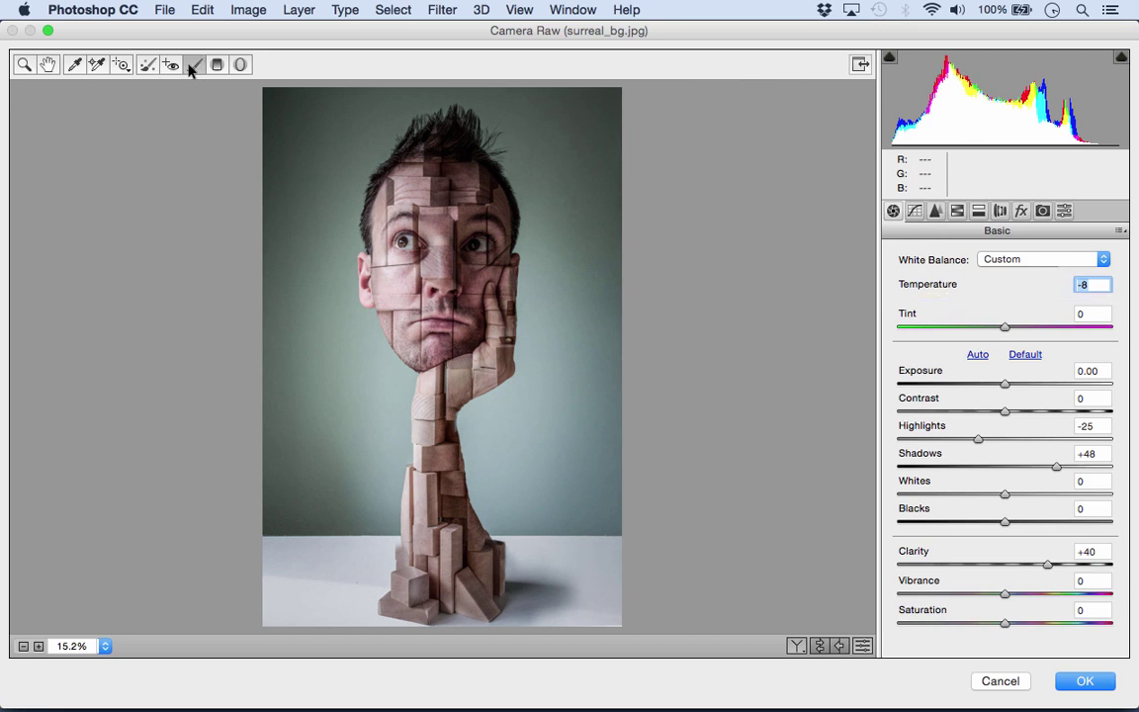
click(193, 65)
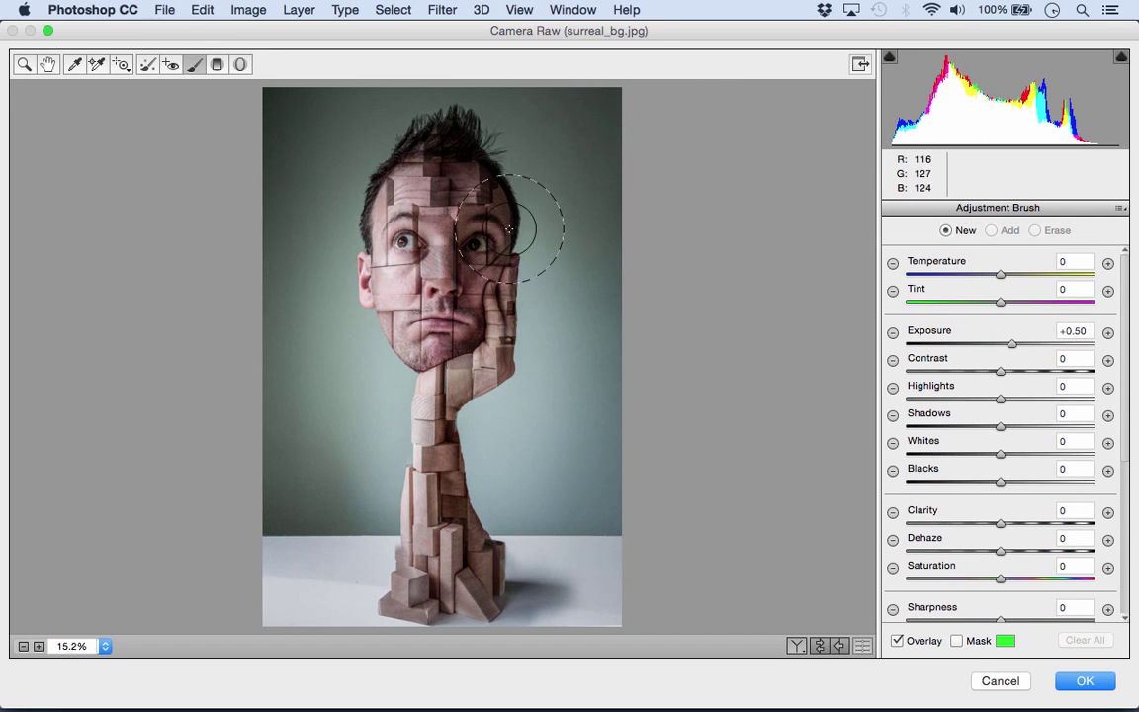
mouse_move(445, 185)
mouse_down()
mouse_move(466, 328)
mouse_move(461, 217)
mouse_move(516, 330)
mouse_move(500, 338)
mouse_up()
mouse_move(448, 385)
mouse_down()
mouse_move(442, 551)
mouse_move(458, 491)
mouse_move(458, 583)
mouse_up()
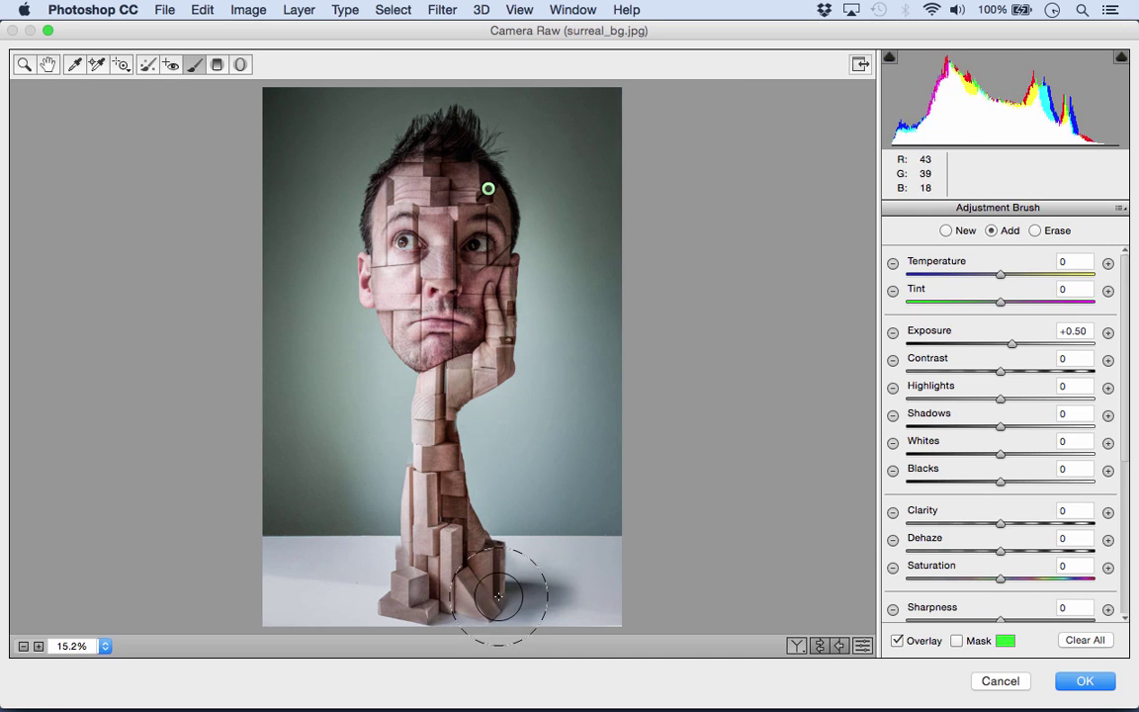
click(1078, 680)
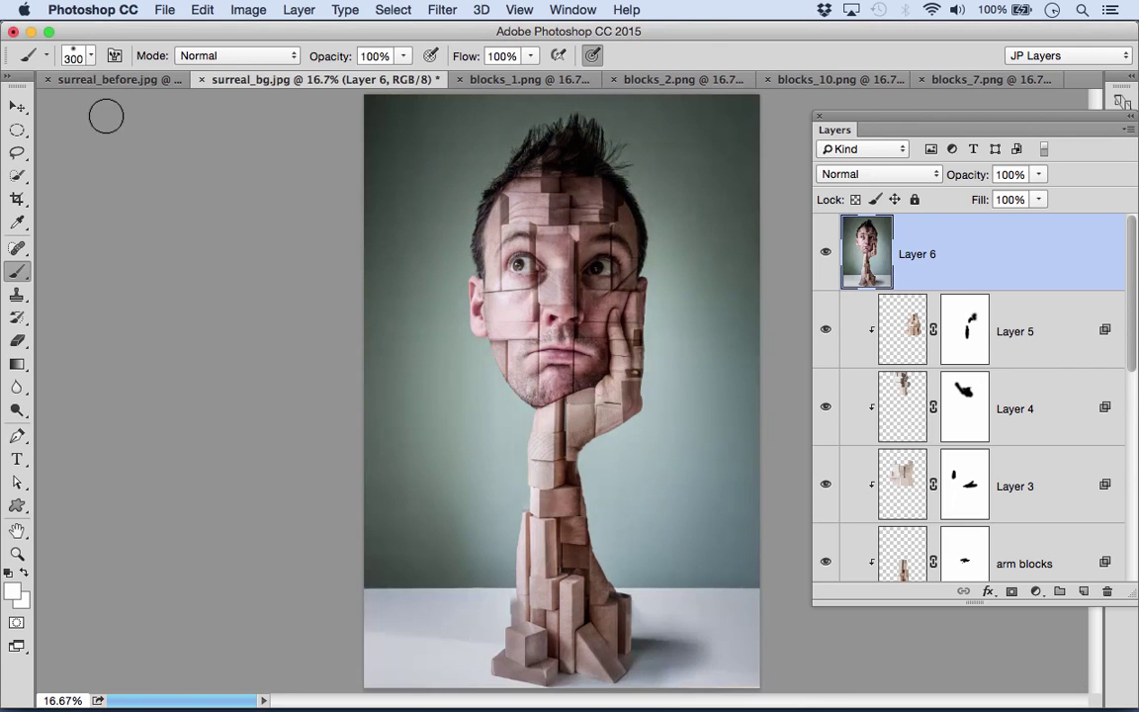